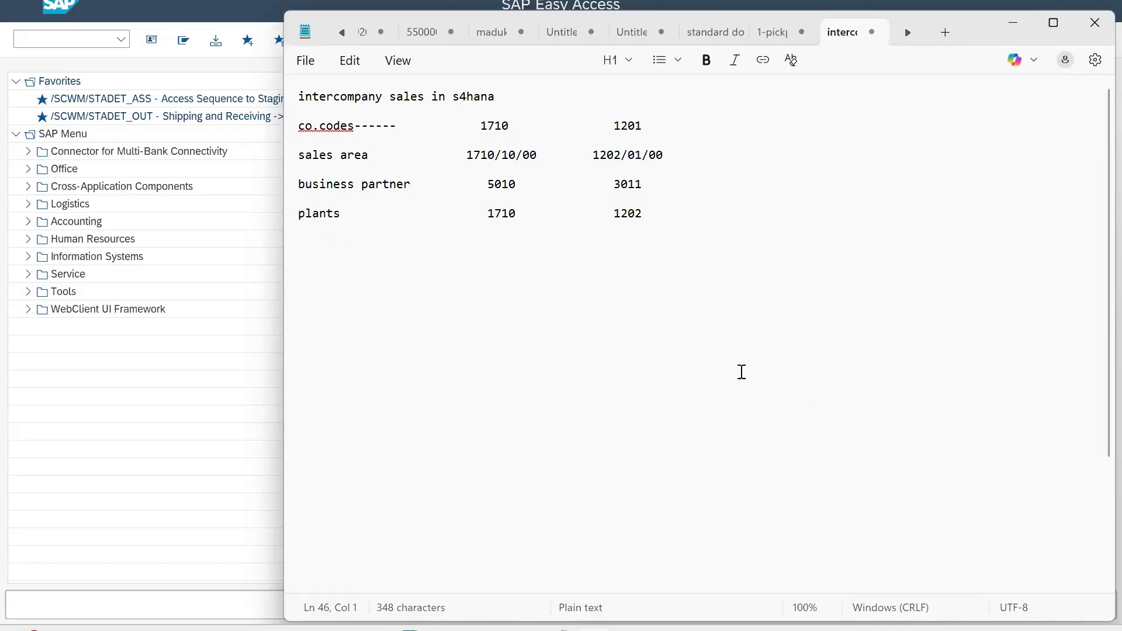
Highlight company codes 1710 and 1201 in turn in the intercompany sales notes.
drag(481, 127, 519, 123)
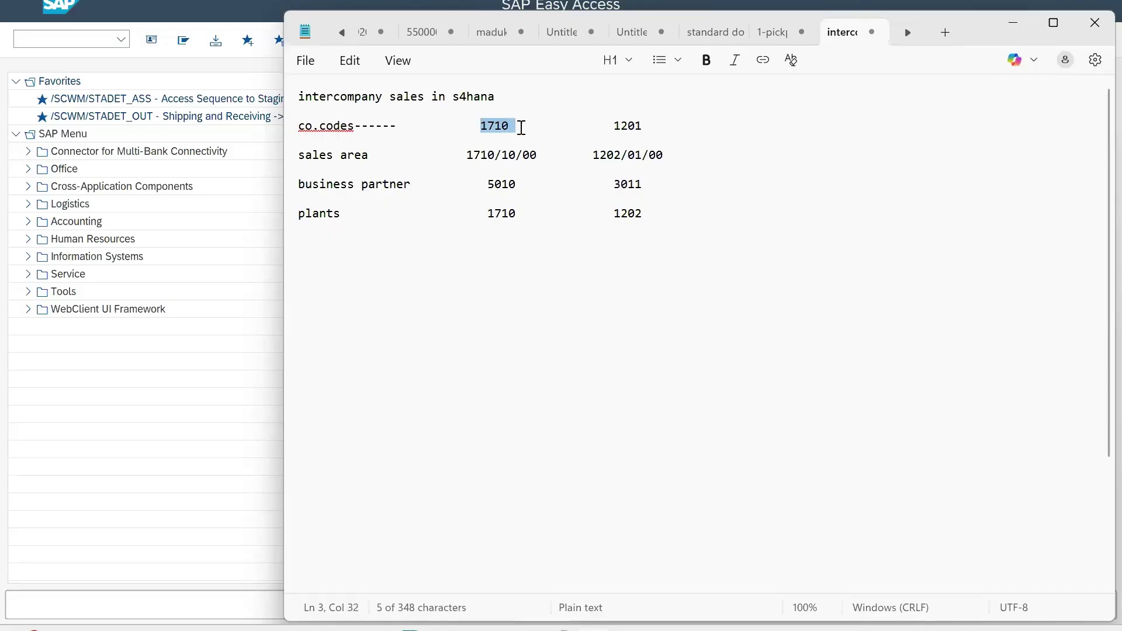
drag(600, 125, 687, 137)
click(682, 225)
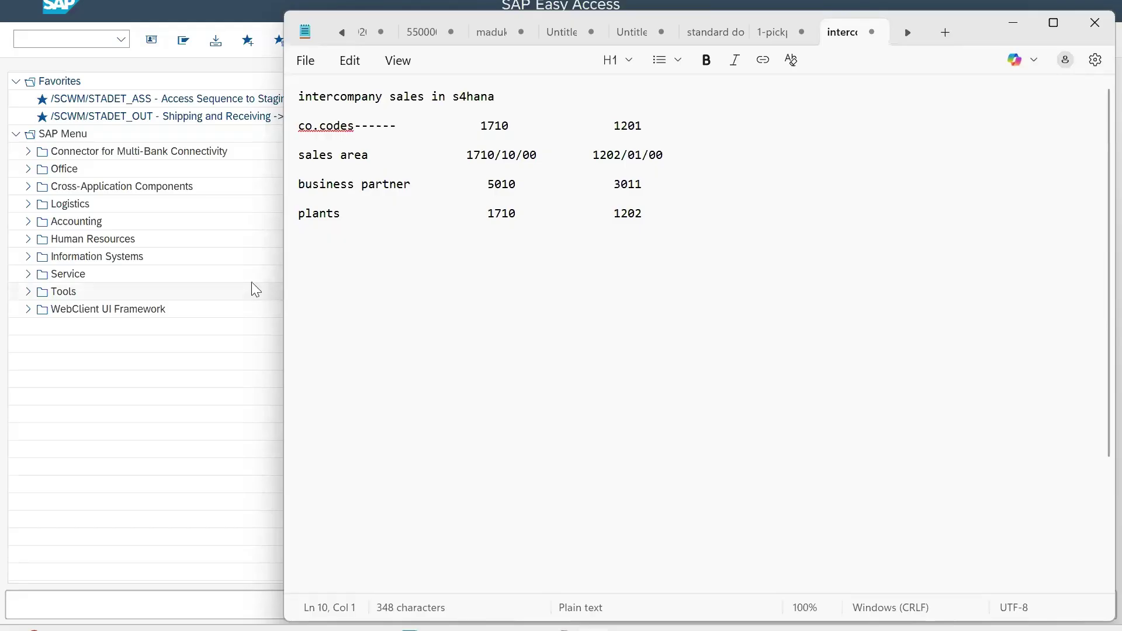
click(242, 243)
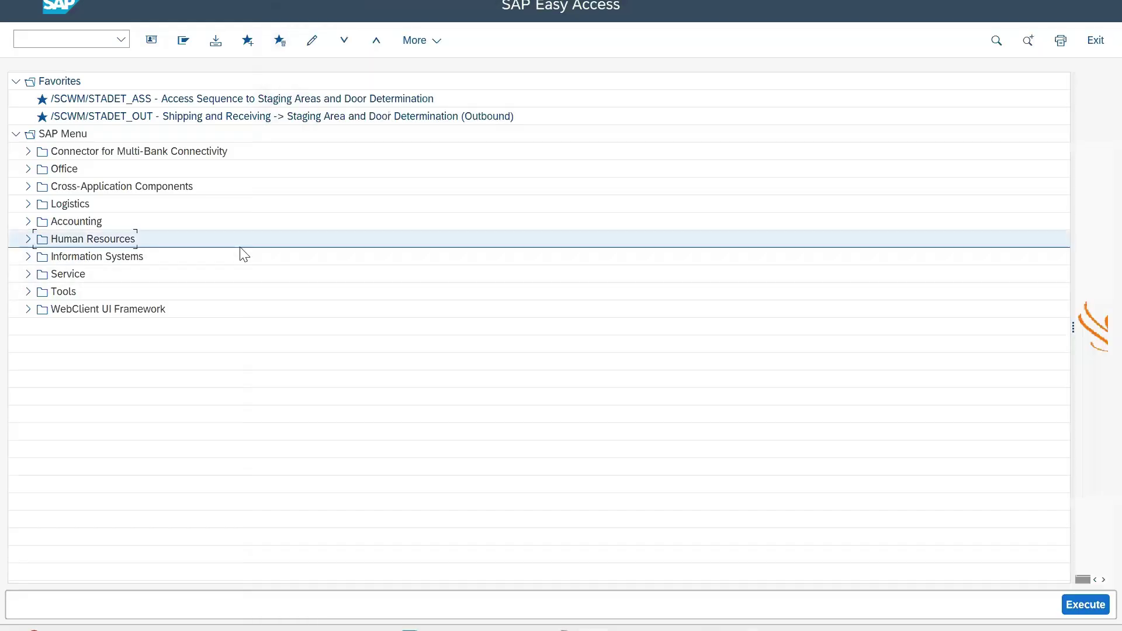
click(68, 39)
key(alt+Tab)
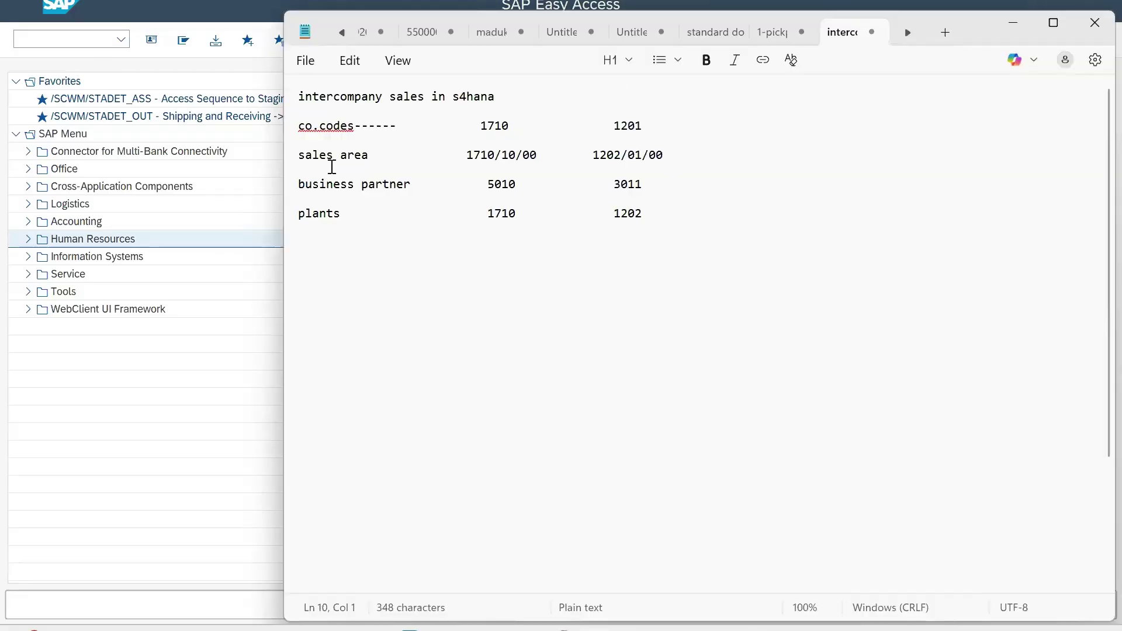
Add the line "material---2476" below the plants row in the intercompany sales notes.
click(489, 211)
click(512, 125)
click(314, 253)
text(materia)
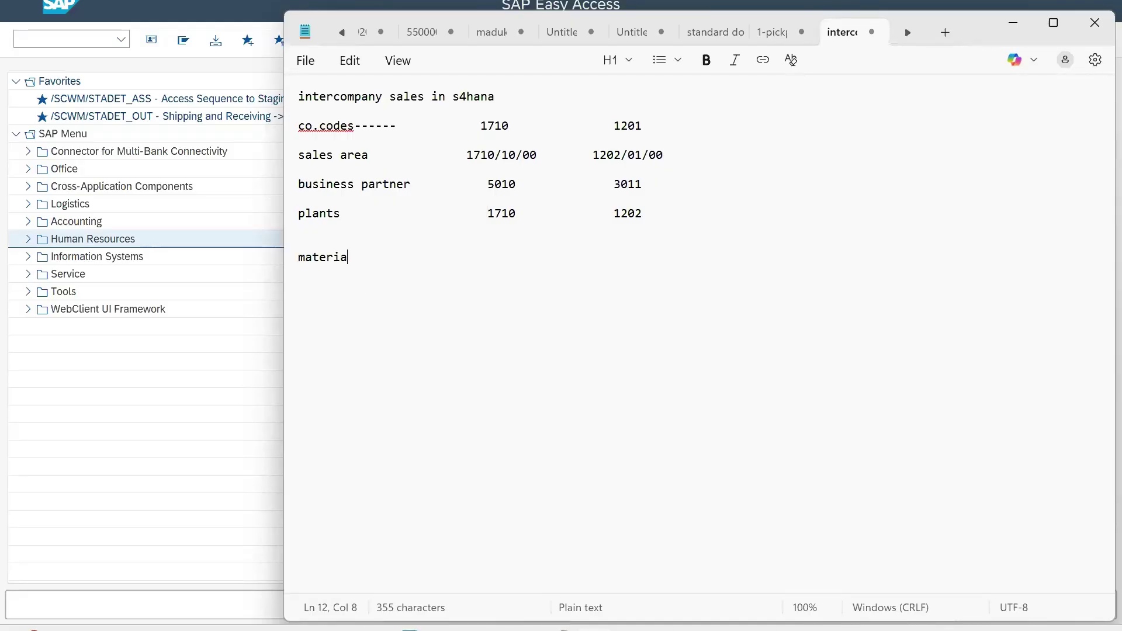
text(l---2)
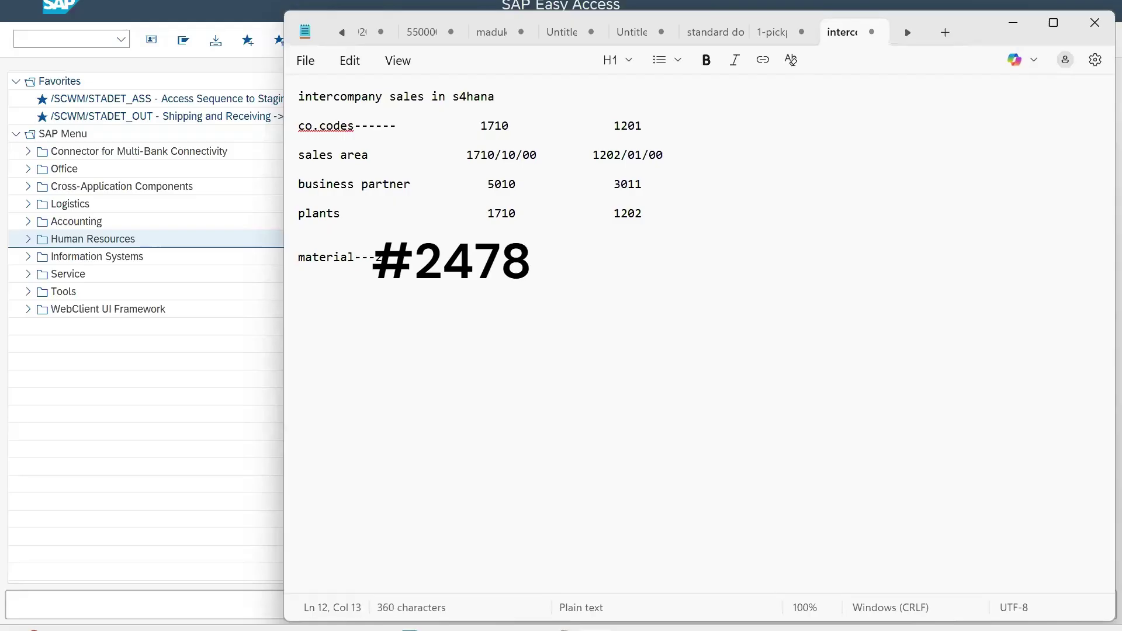
text(476)
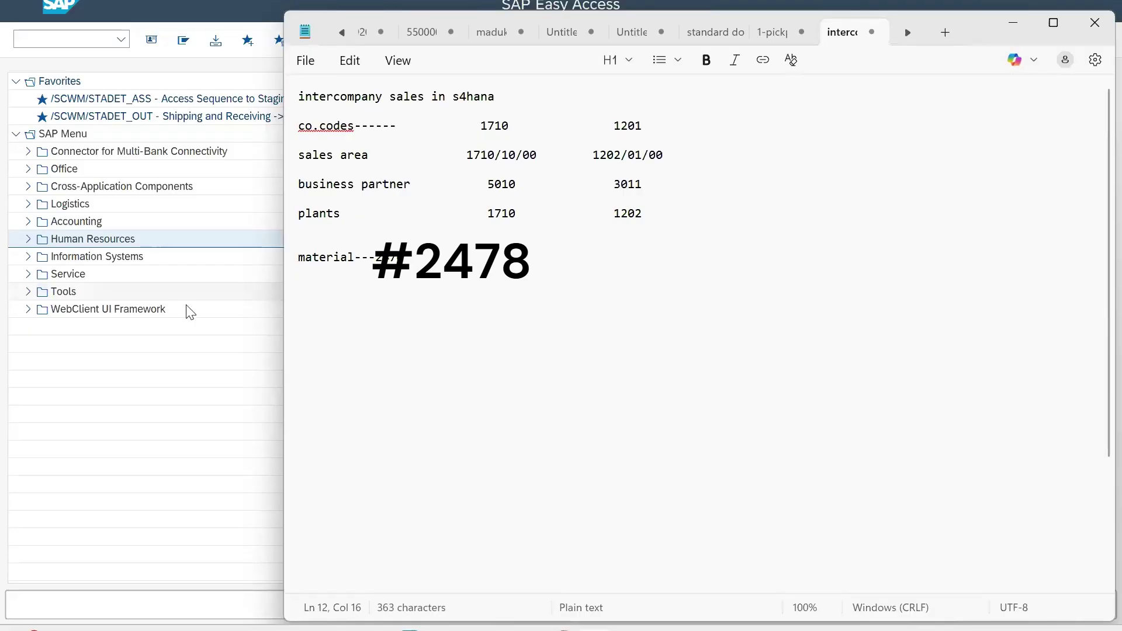
Switch to SAP, run transaction se16n and load the MARC table's selection criteria.
click(185, 378)
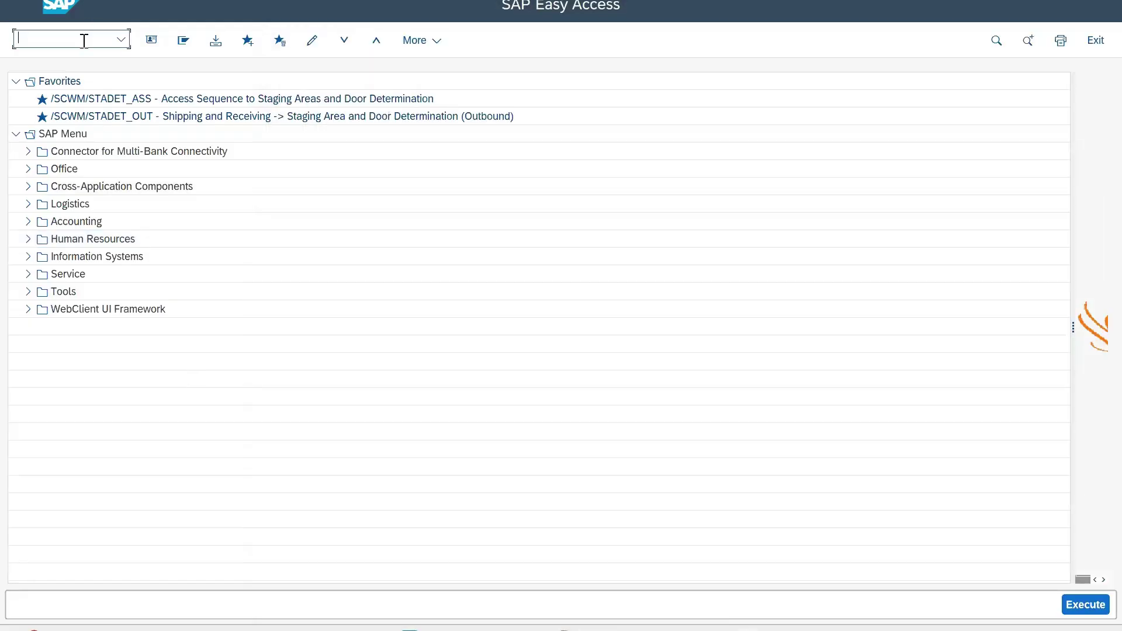
text(se16n)
key(Return)
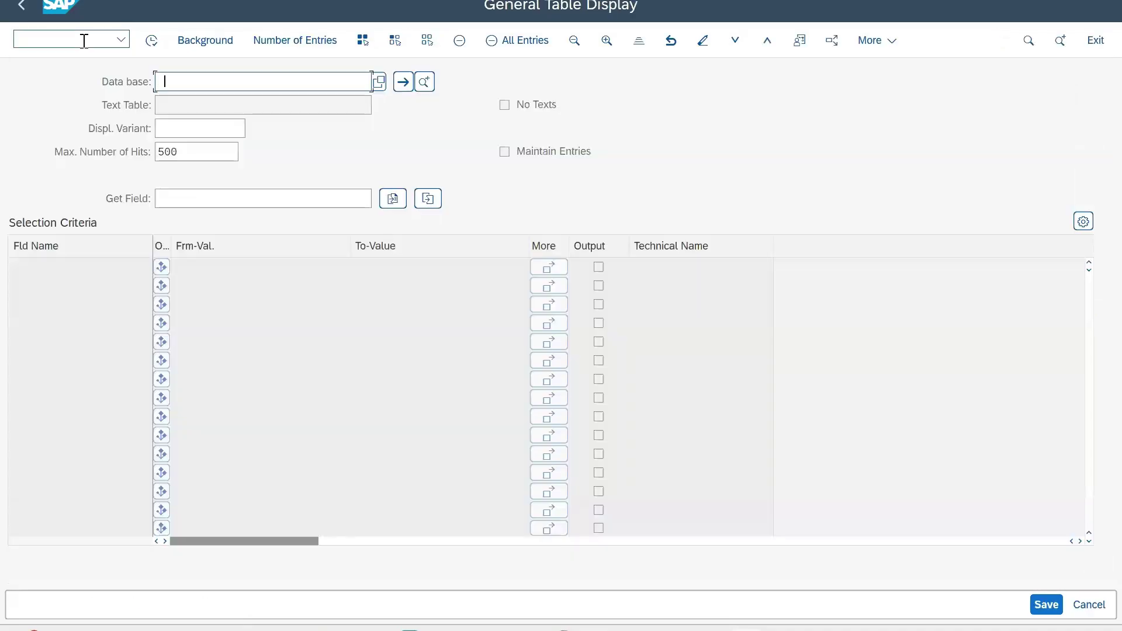
click(175, 126)
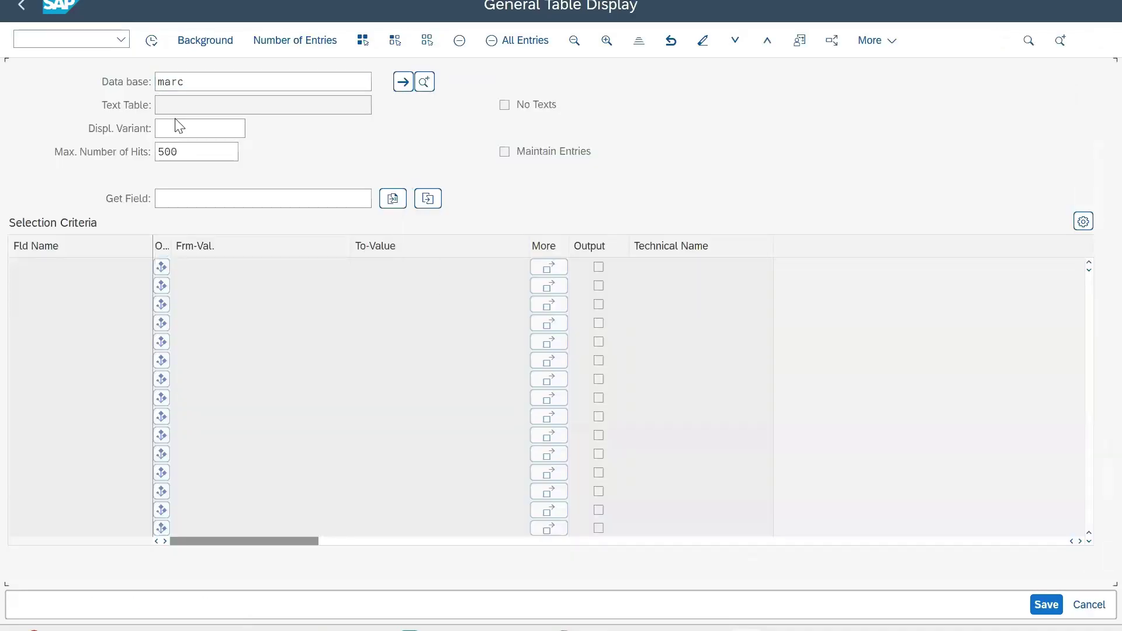
key(Return)
click(245, 309)
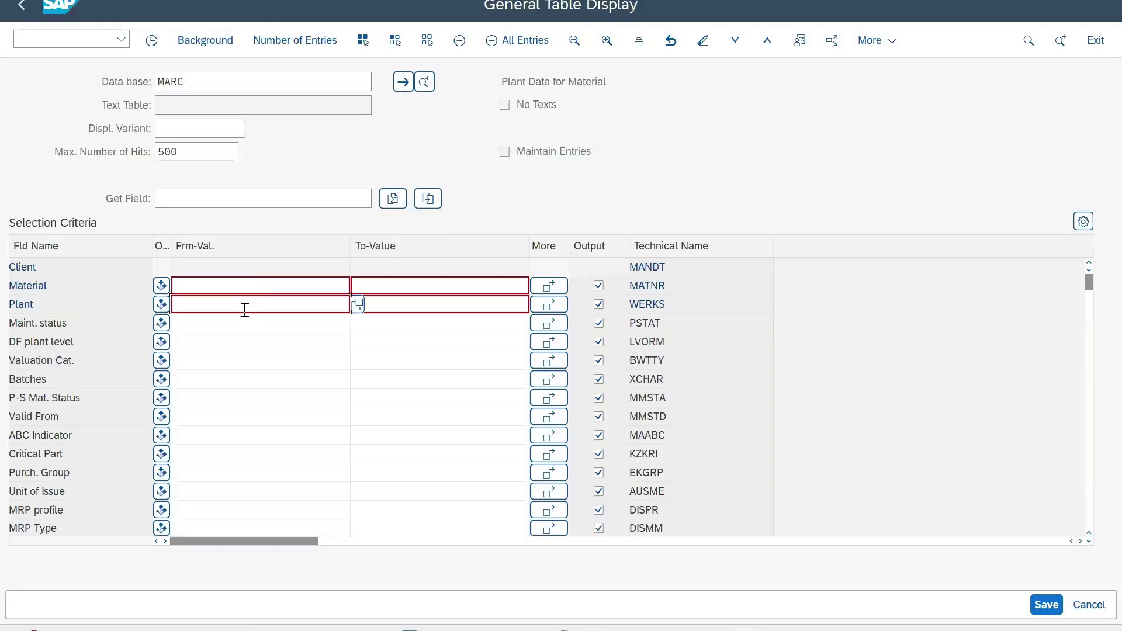
Display the MARC entries for material 2478 and widen the Material column in the results.
click(242, 286)
click(230, 329)
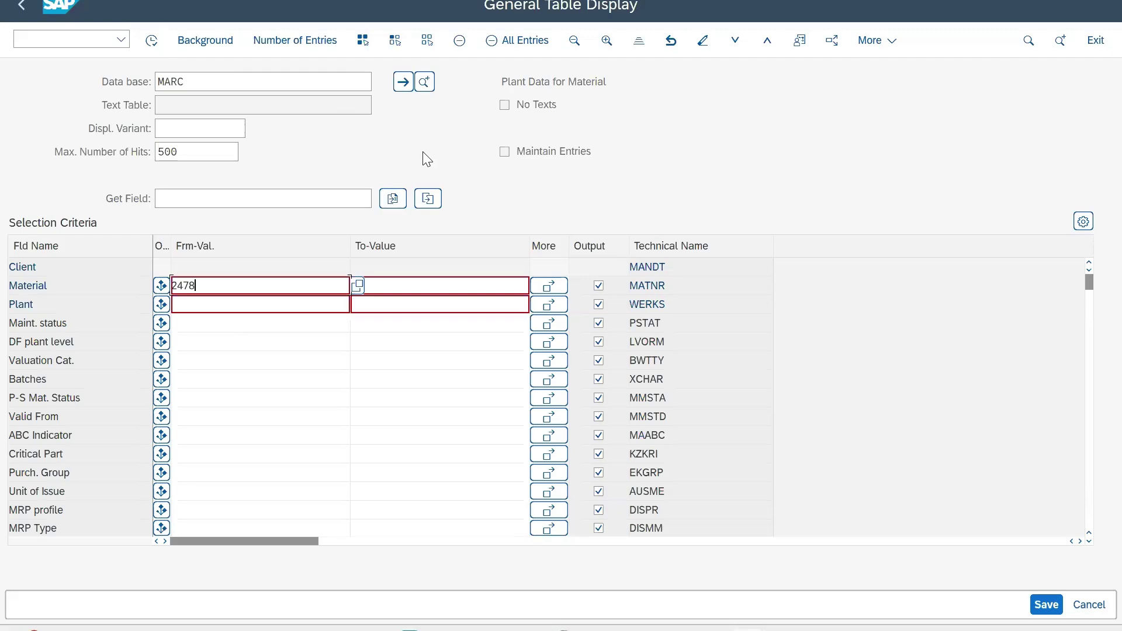
click(152, 41)
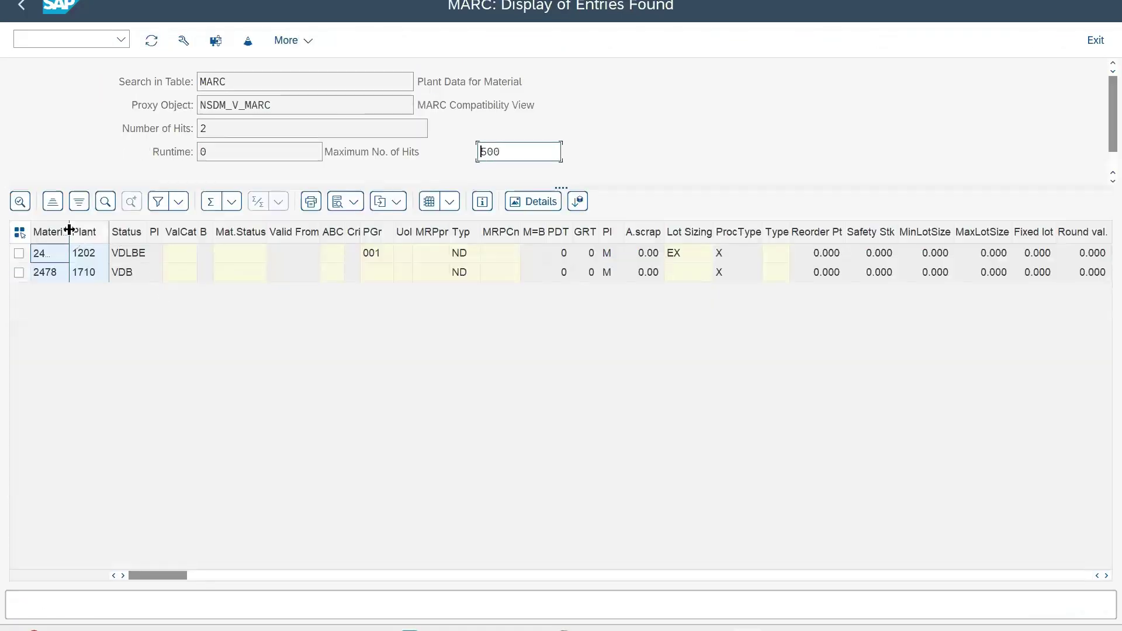
drag(69, 230, 108, 230)
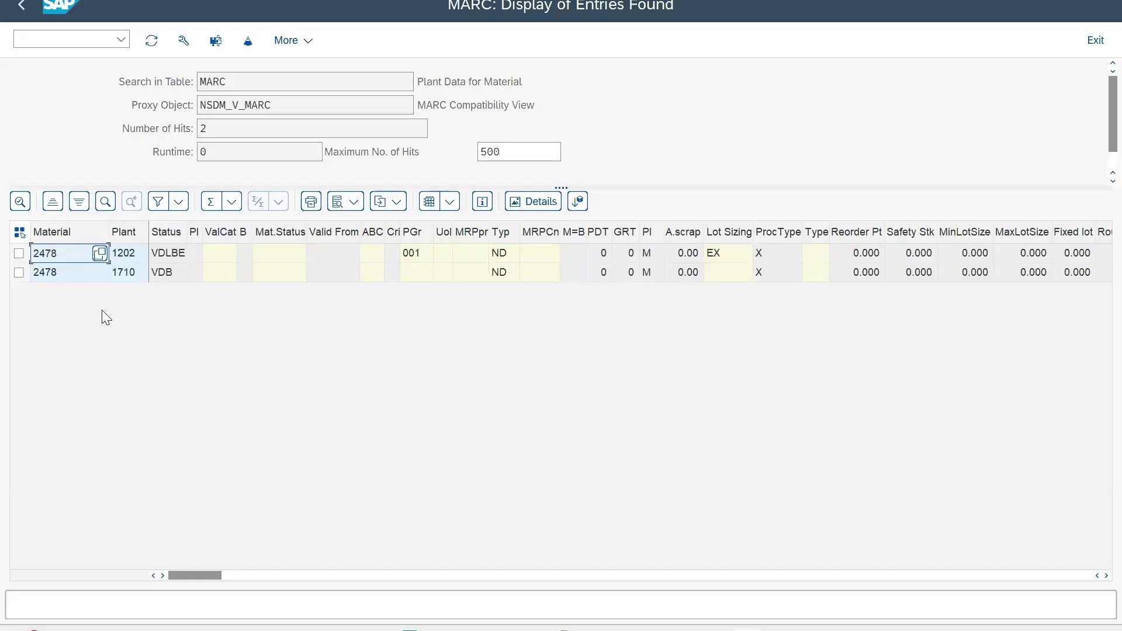
Leave the table display and start the stock overview with transaction mmbe.
click(23, 6)
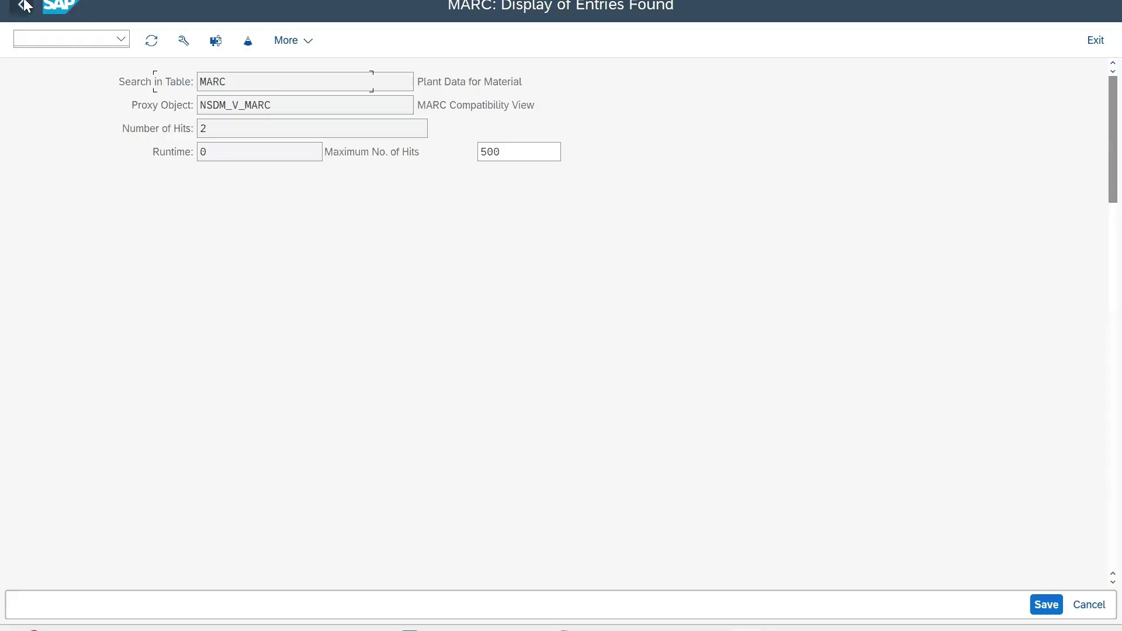
click(23, 5)
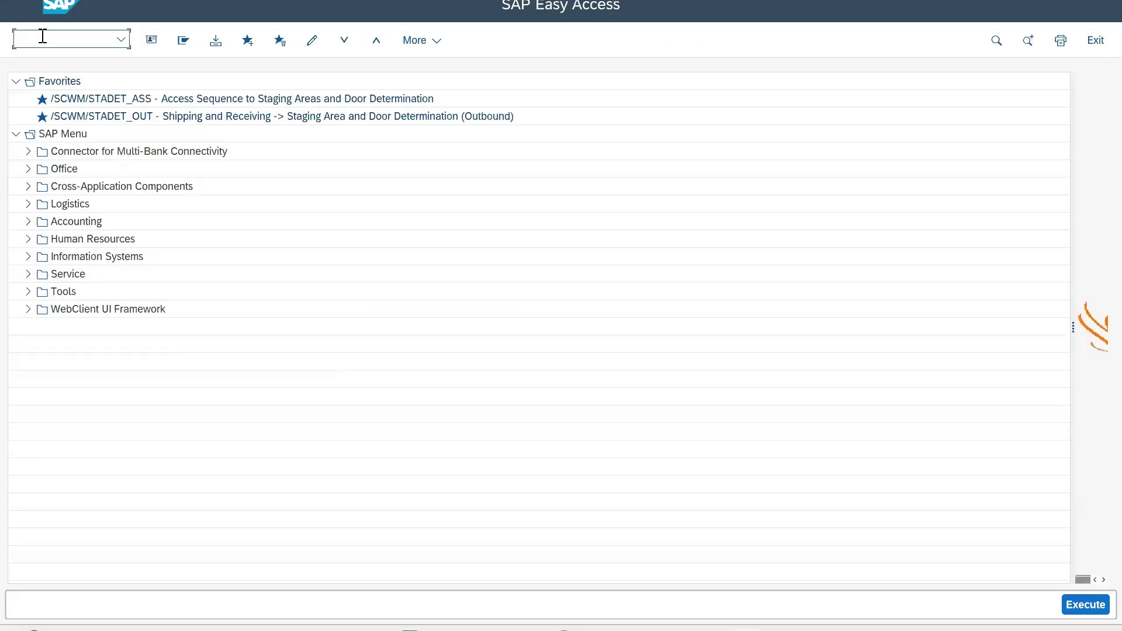
click(43, 36)
text(mmbe)
key(Return)
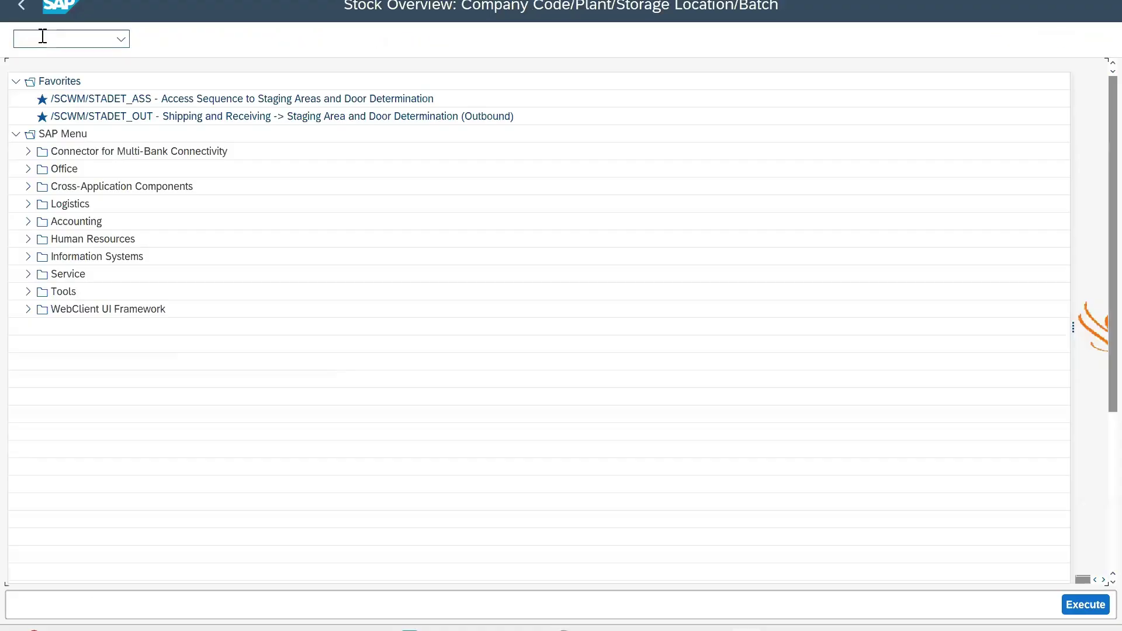
Display the stock overview for material 2478 in plant 1202 and return to the selection screen.
click(285, 106)
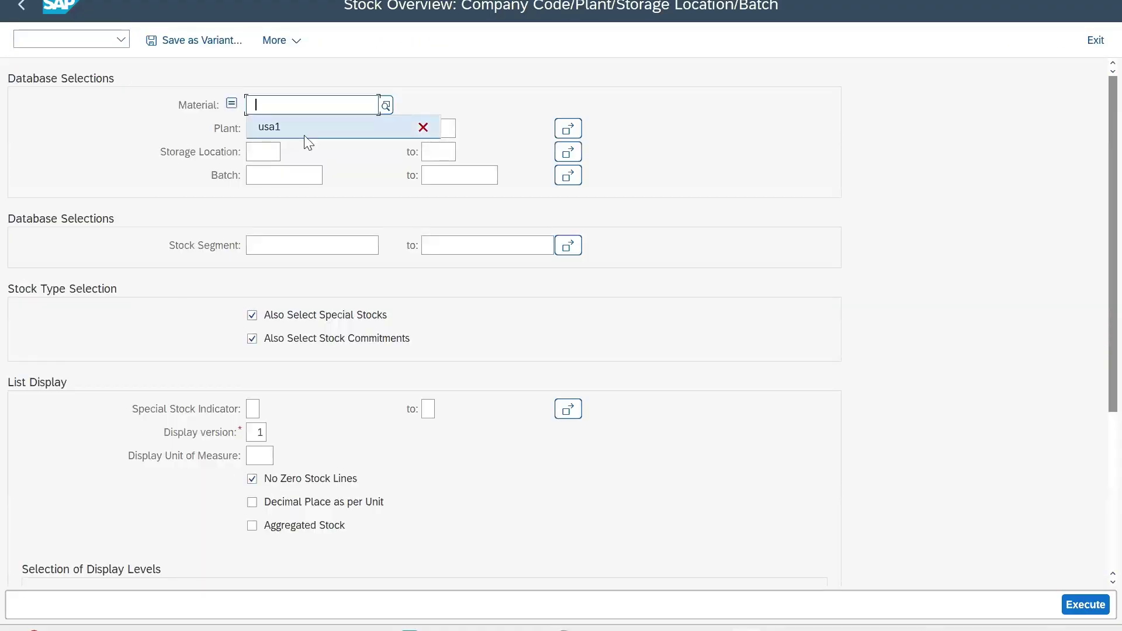
text(2478)
key(Tab)
text(1202)
key(shift+Tab)
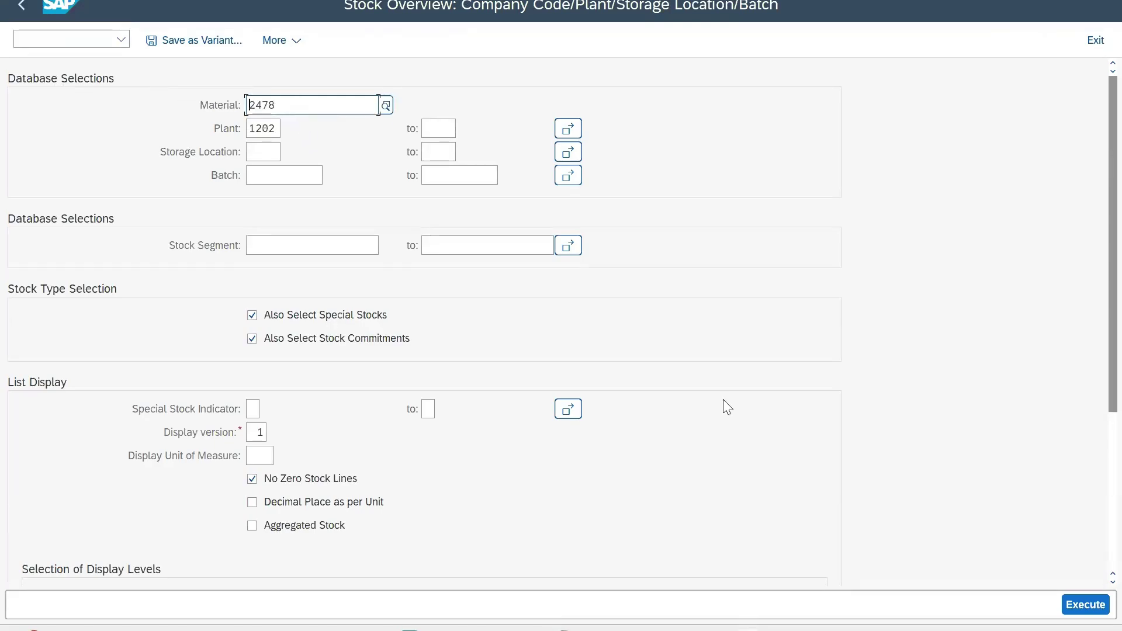
click(1084, 604)
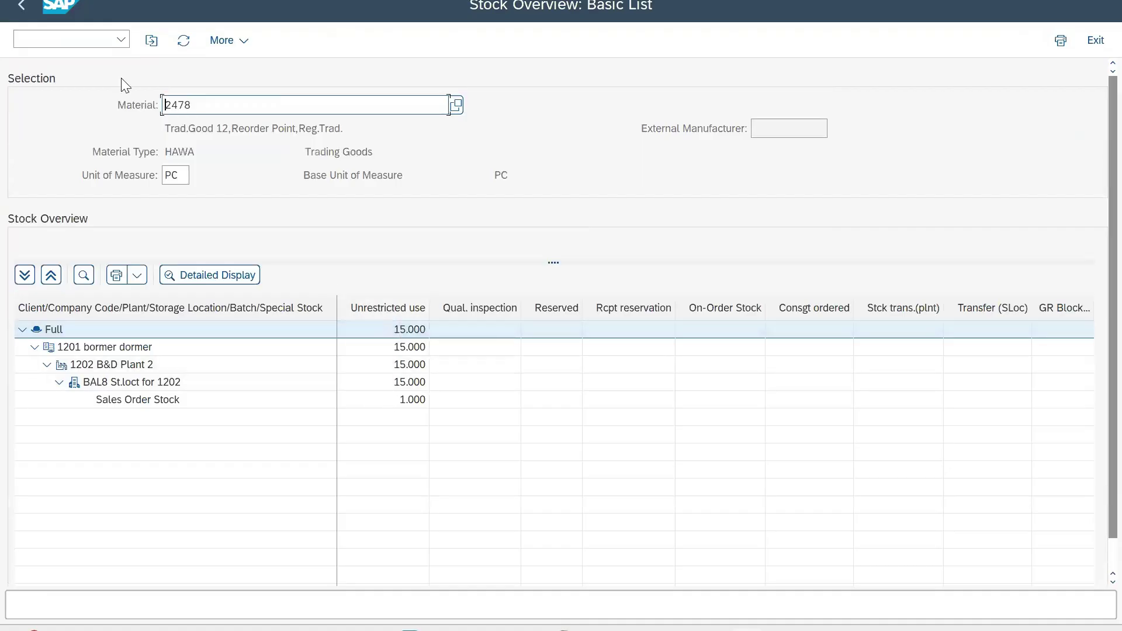
click(26, 17)
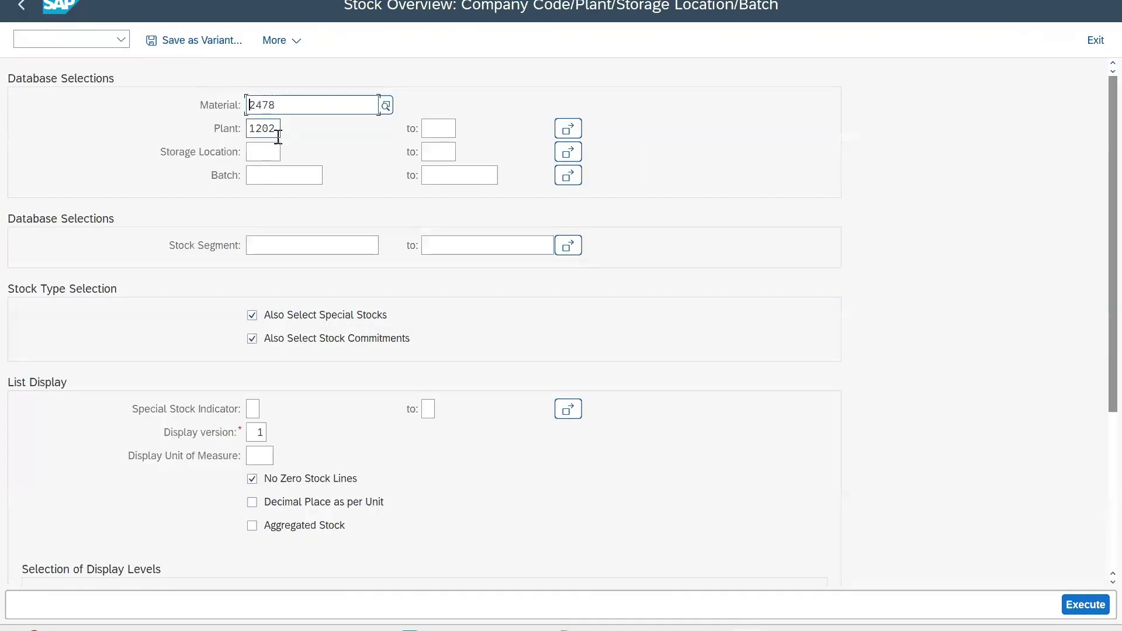
click(275, 132)
key(BackSpace)
key(BackSpace)
key(BackSpace)
text(171)
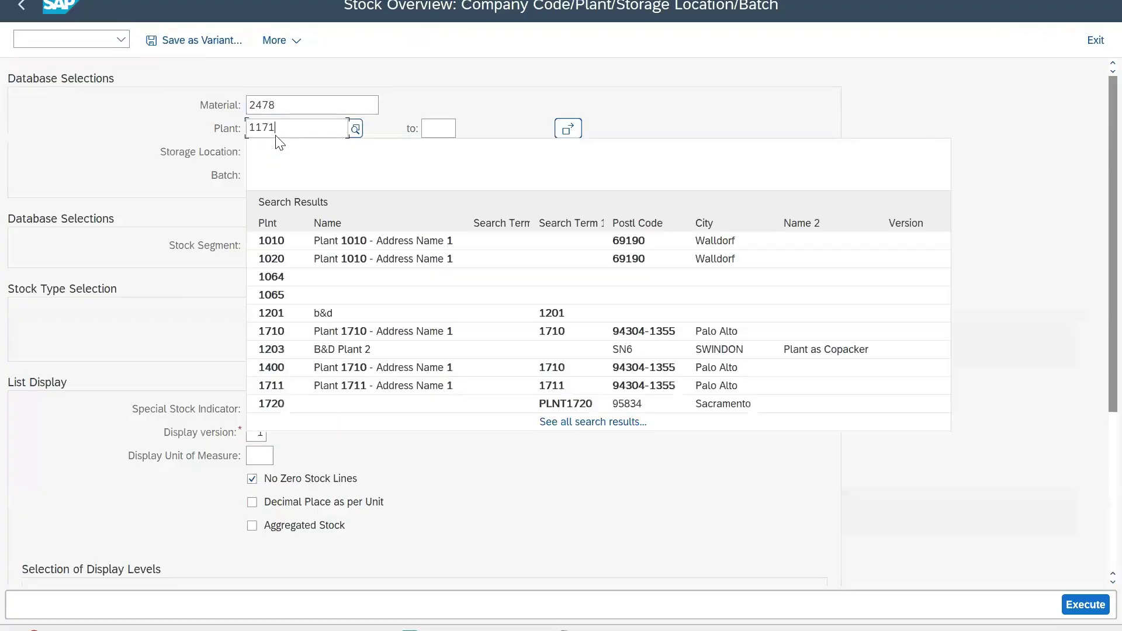
key(Return)
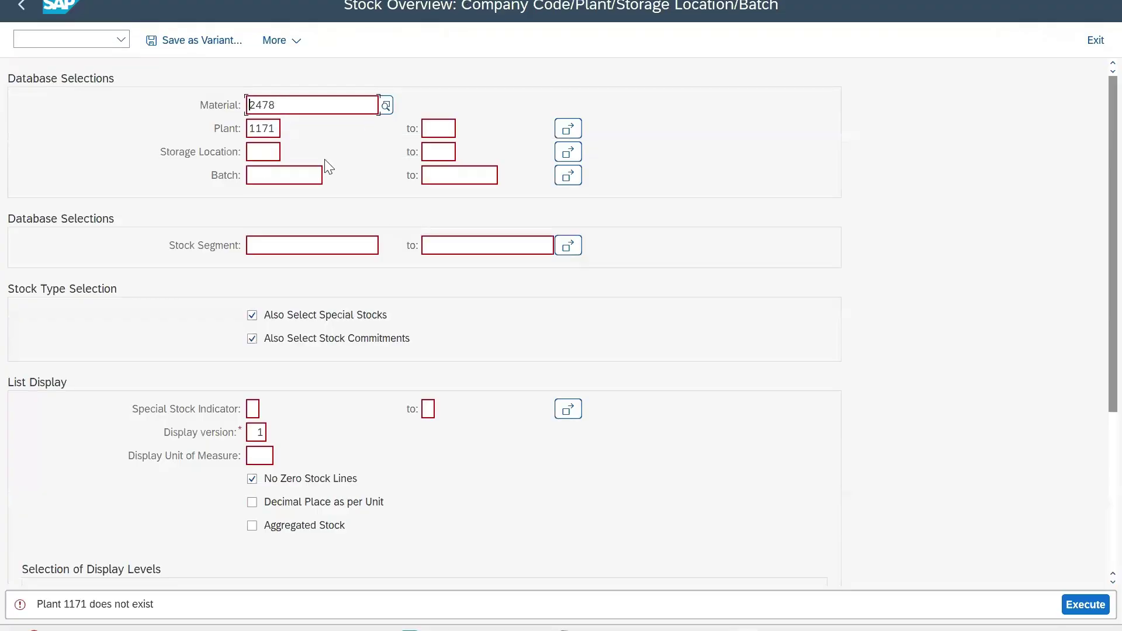
Set the plant to 1710 and display the stock overview for material 2478.
click(279, 129)
key(BackSpace)
key(BackSpace)
key(BackSpace)
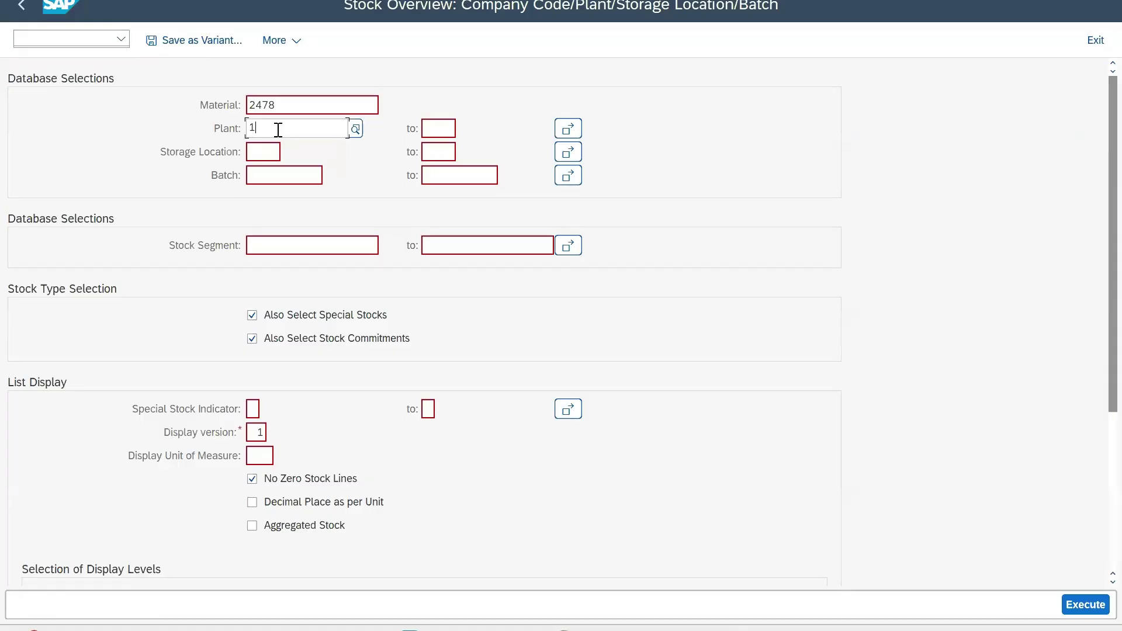
text(710)
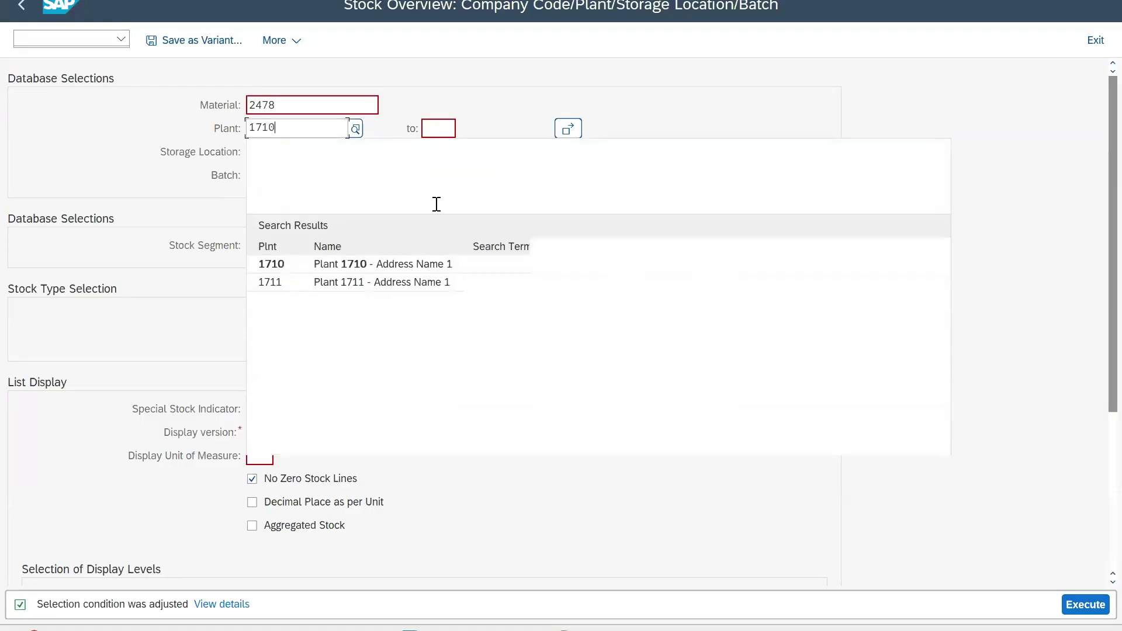
click(1084, 605)
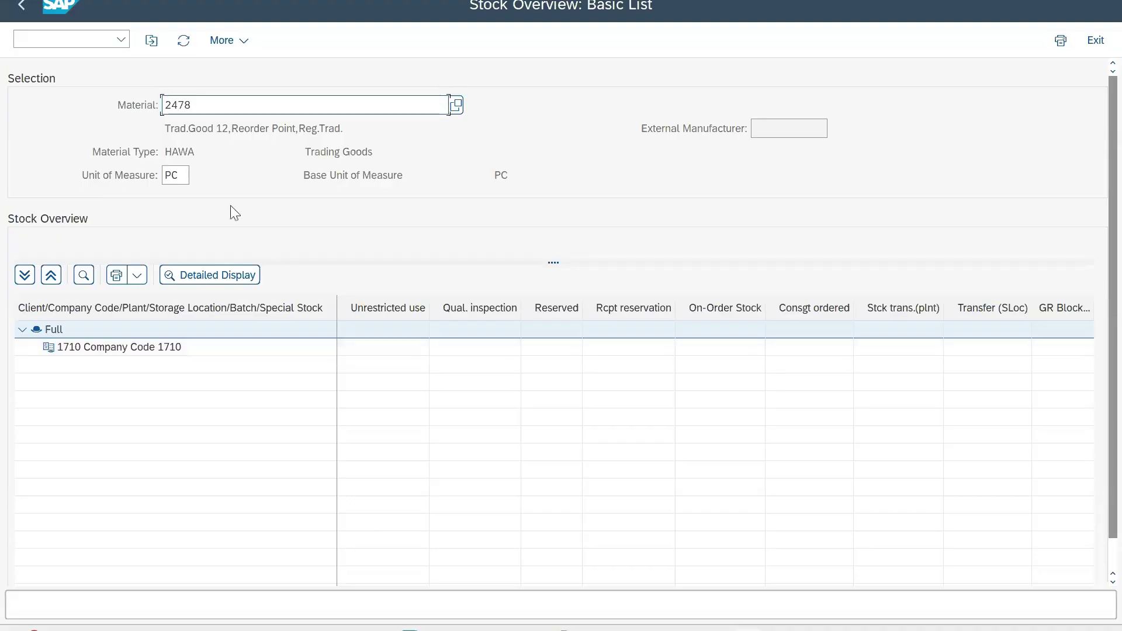
Leave the stock overview, run transaction bp, find the business partner by its prefilled number and open the record.
click(28, 8)
click(28, 8)
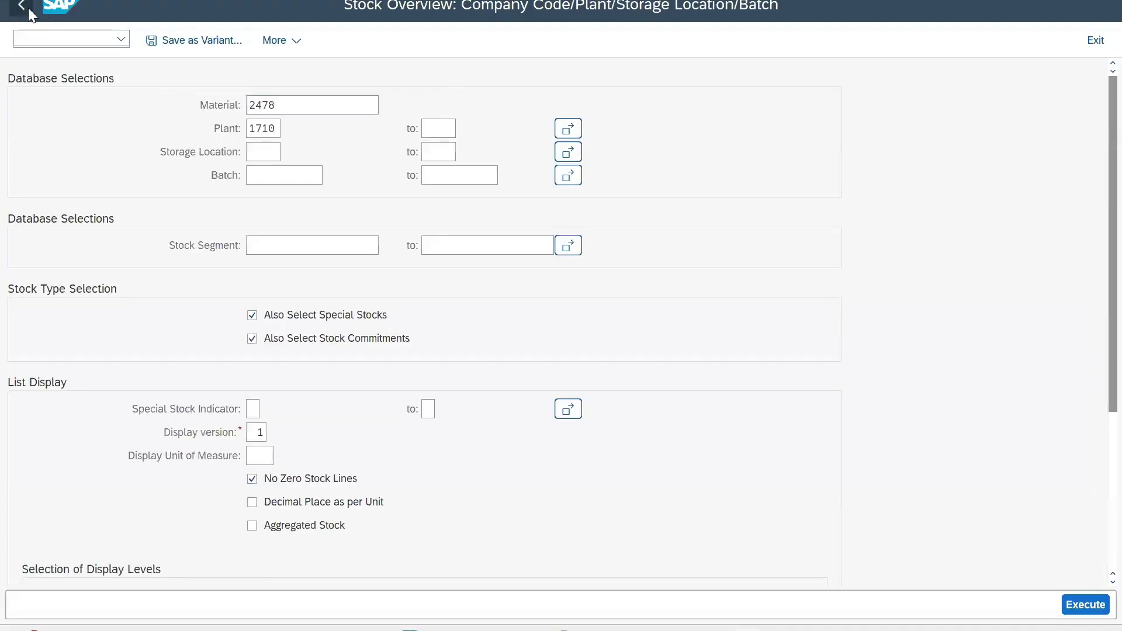
text(bp)
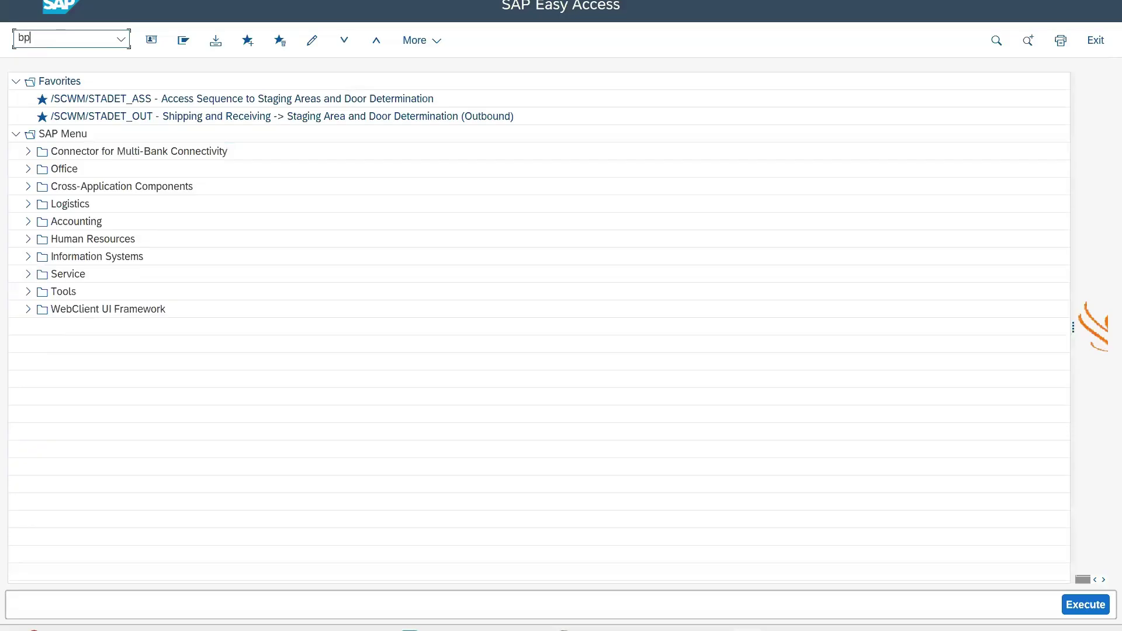
key(Return)
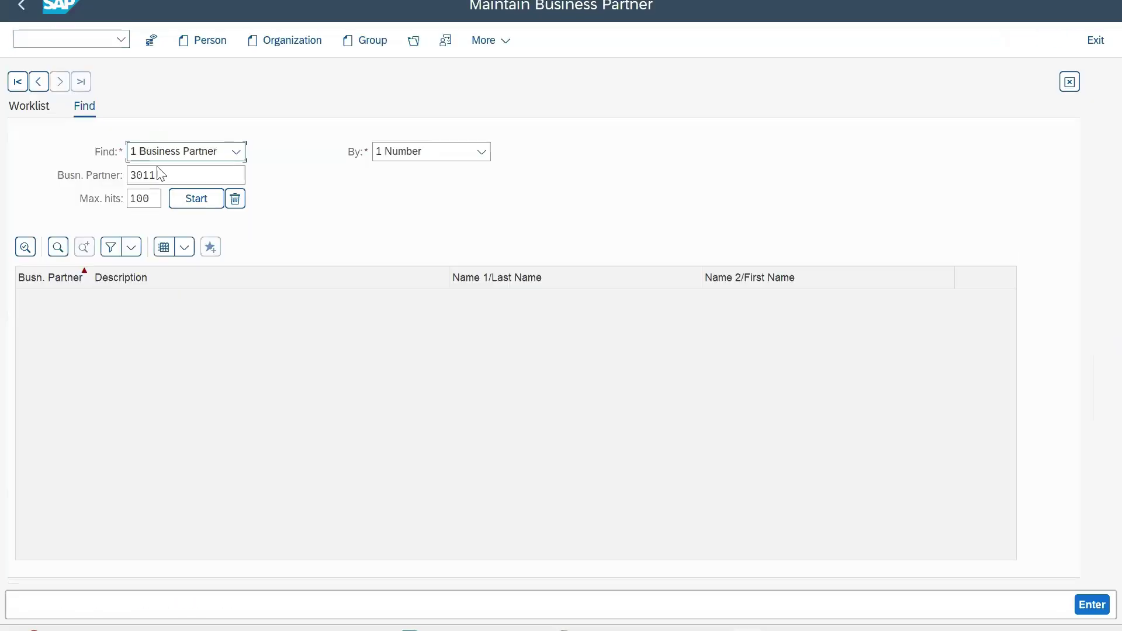
click(185, 204)
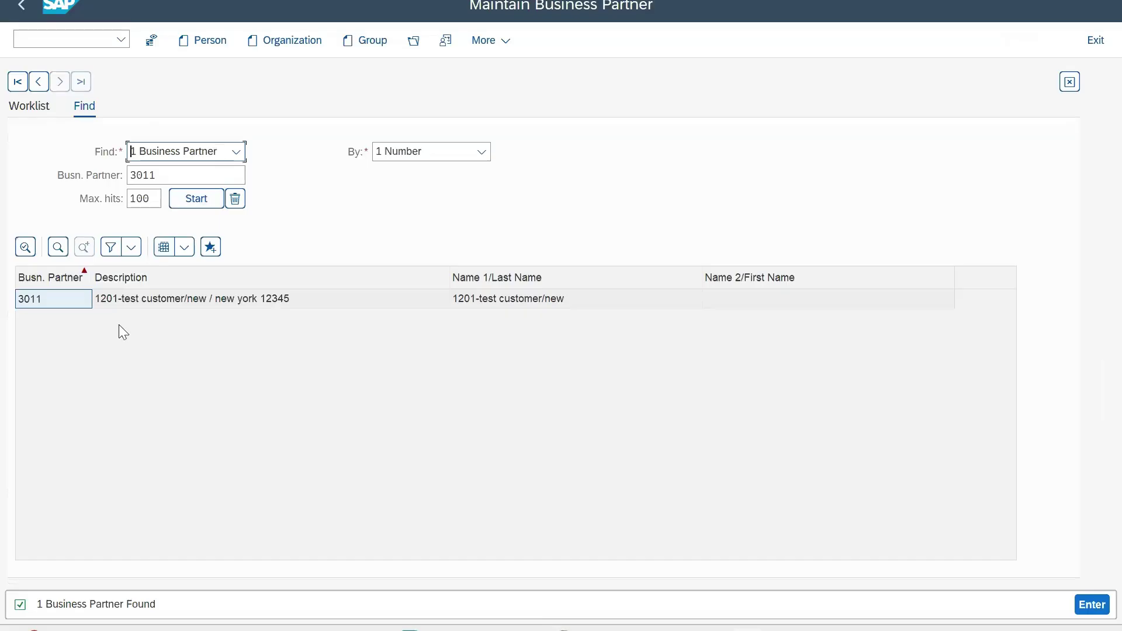
double_click(124, 298)
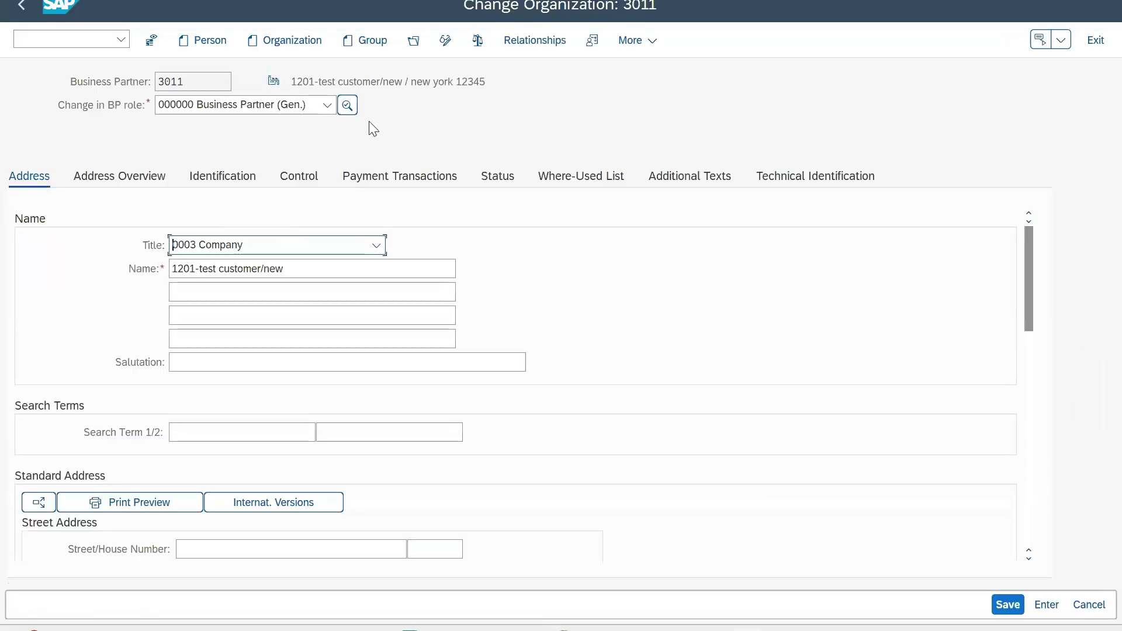
Show the partner's sales area data in role FLCU01 Customer (Maintained) and switch back to the Notepad notes.
click(328, 104)
scroll(198, 351, down, 2)
scroll(197, 362, down, 8)
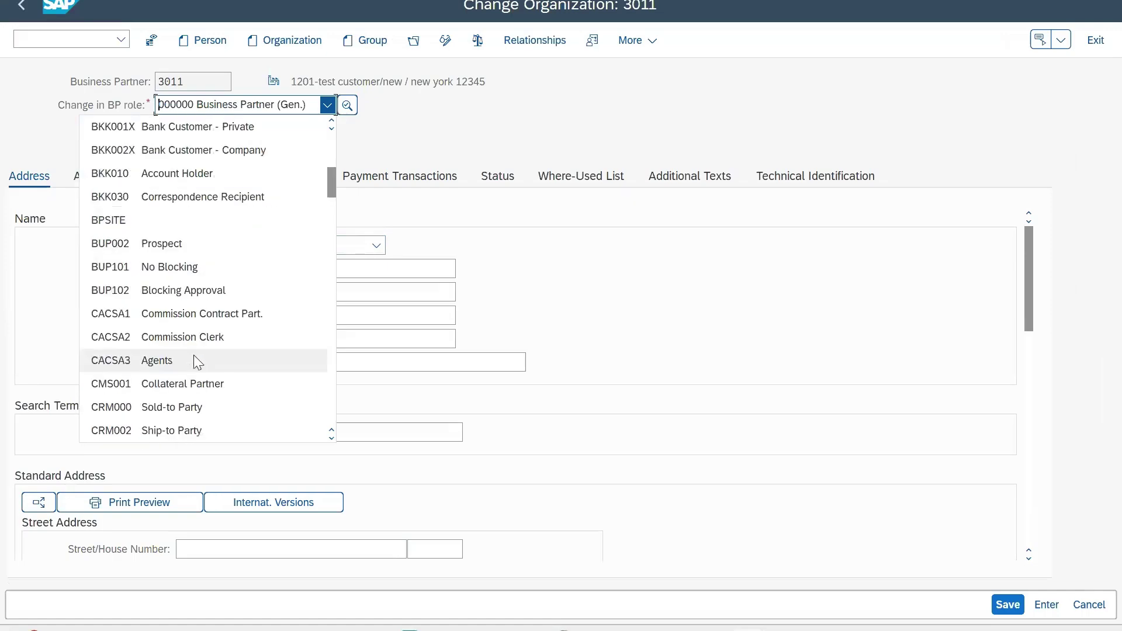
click(133, 361)
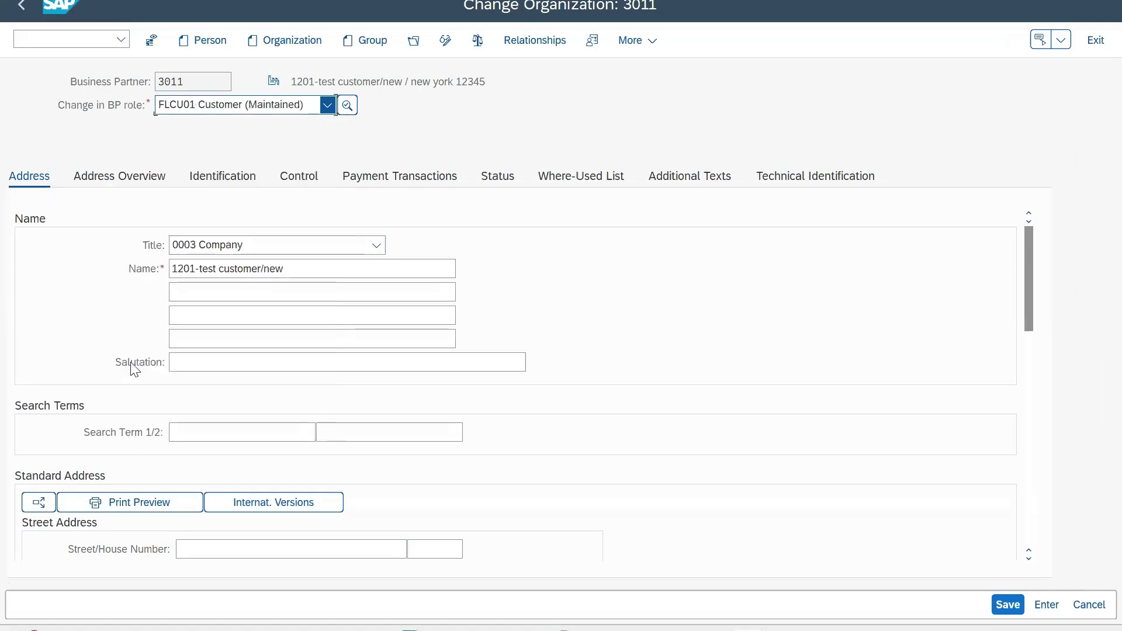
click(549, 44)
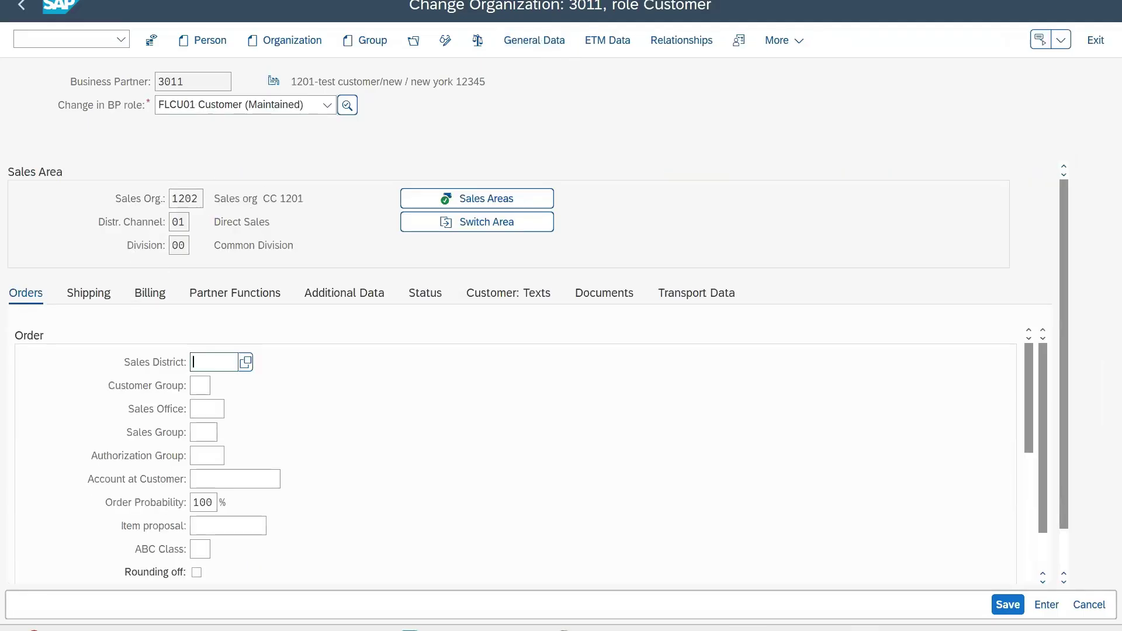
key(alt+Tab)
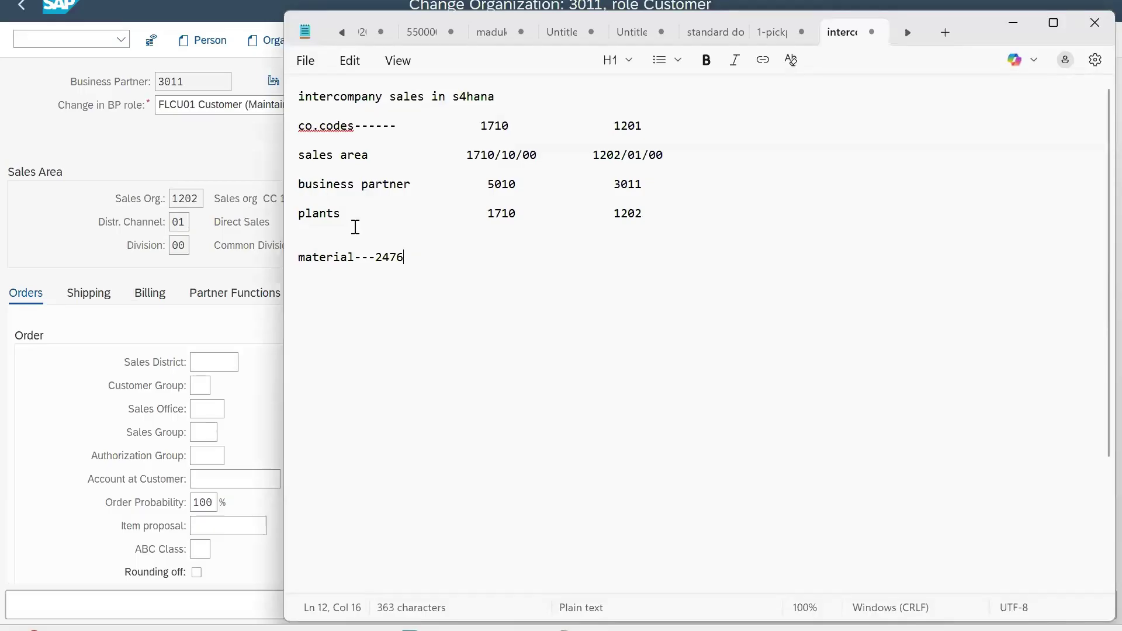
Check sales area 1202/01/00 in the notes, examine the partner's customer pricing procedure in its order data, and return to SAP Easy Access.
drag(594, 156, 676, 168)
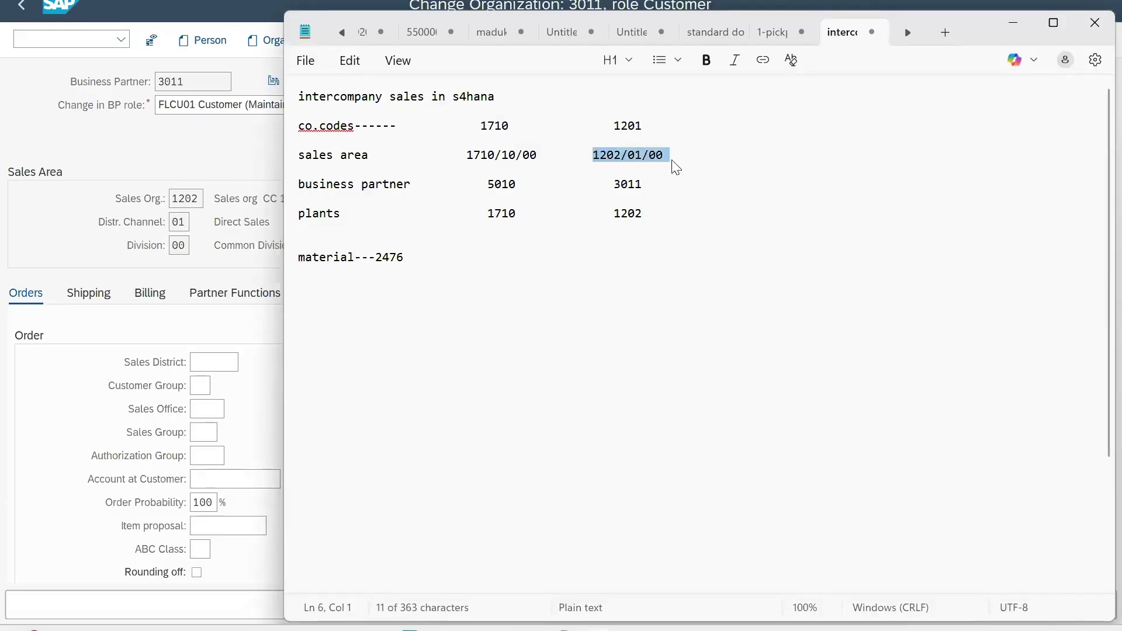
click(198, 252)
scroll(303, 503, down, 5)
scroll(304, 503, up, 5)
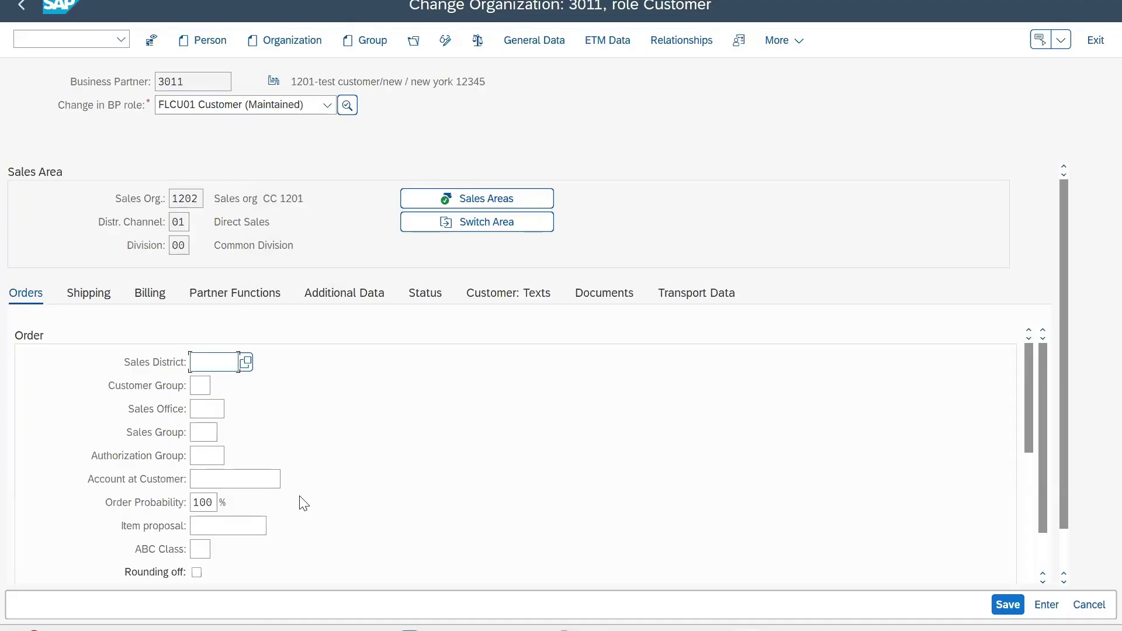
scroll(303, 503, down, 5)
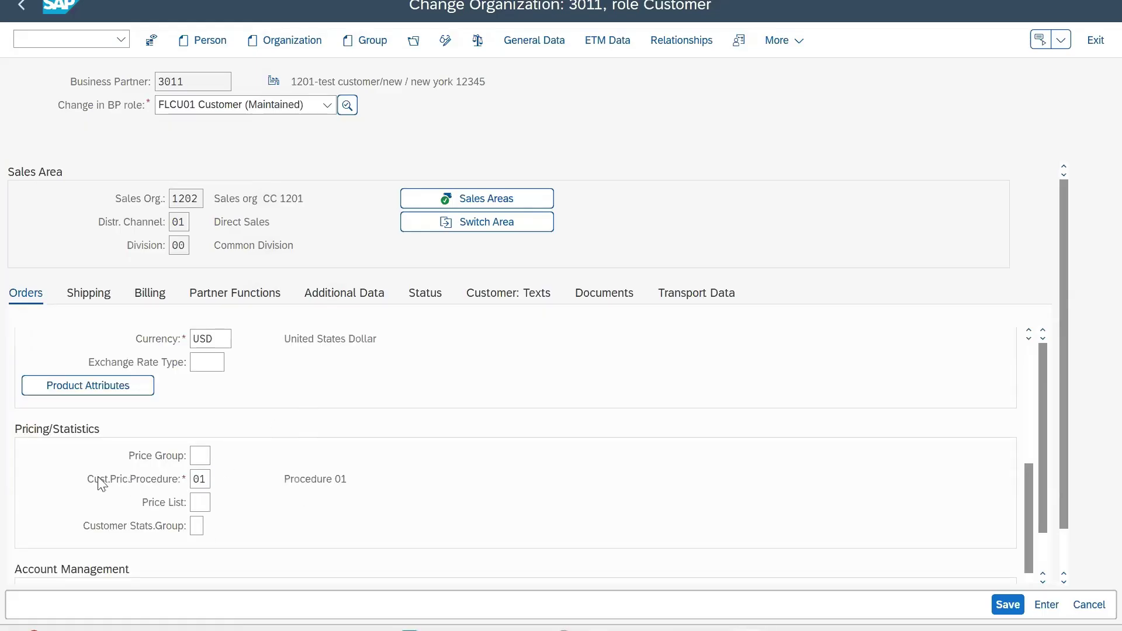
double_click(198, 478)
scroll(391, 355, up, 5)
click(21, 5)
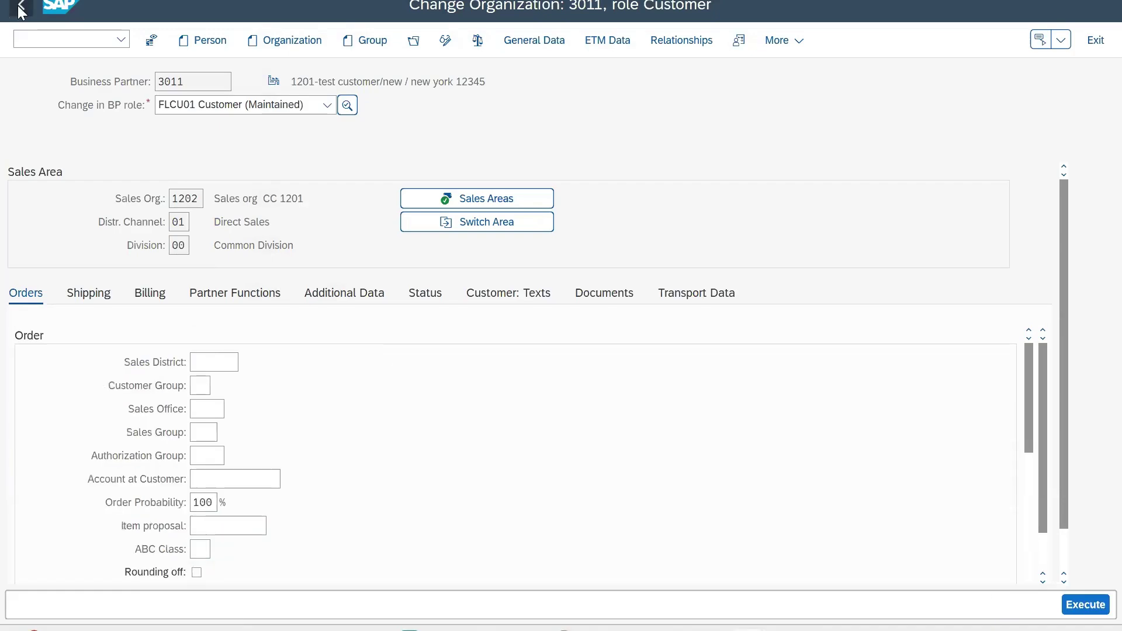
Run transaction bp, find the business partner for 1710-test customer/new by number and open its record.
text(bp)
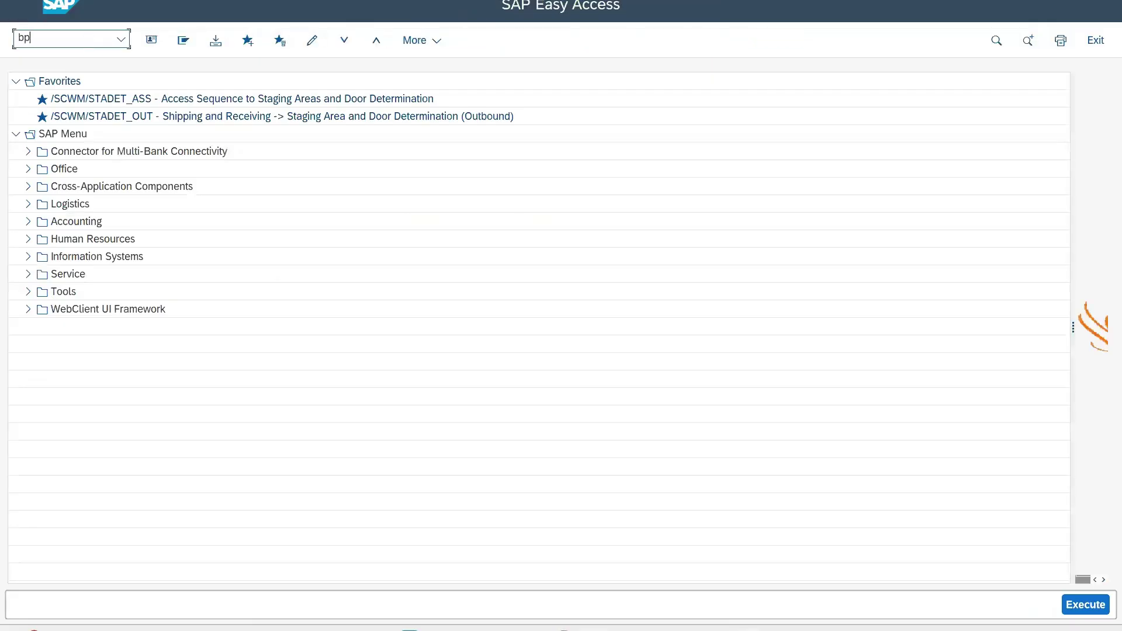
key(Return)
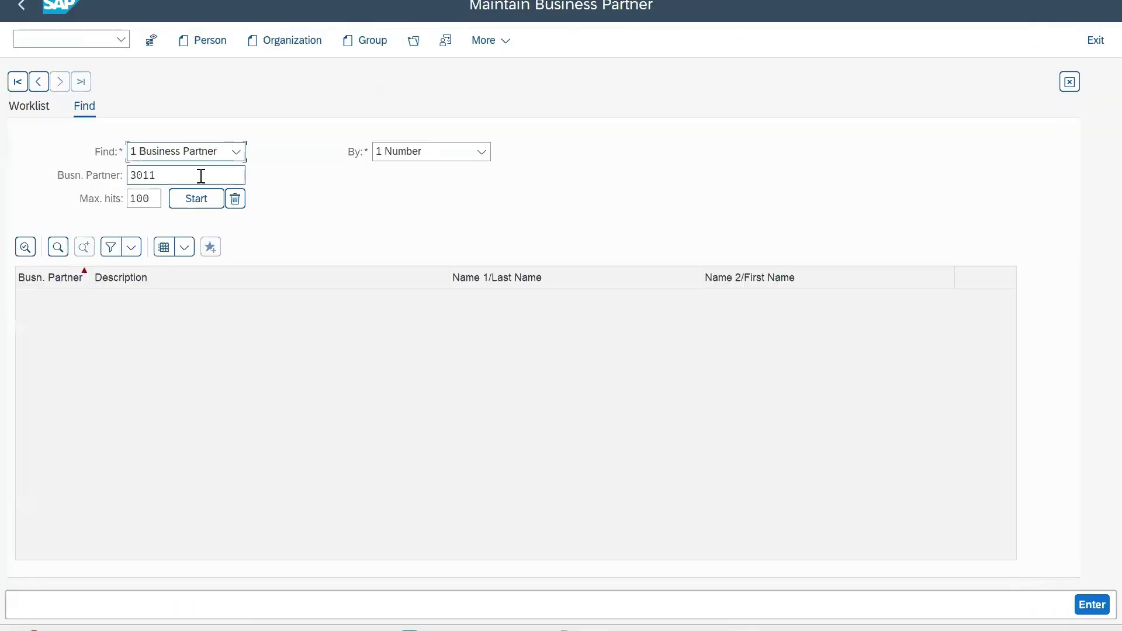
click(191, 175)
key(BackSpace)
key(BackSpace)
key(BackSpace)
key(BackSpace)
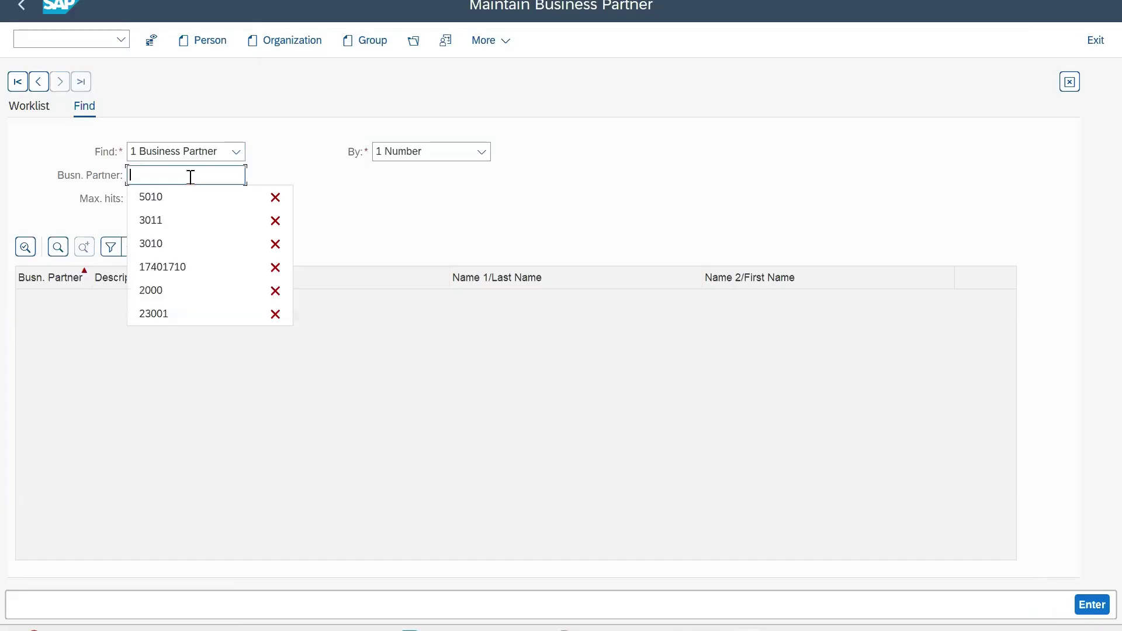
click(180, 195)
click(181, 197)
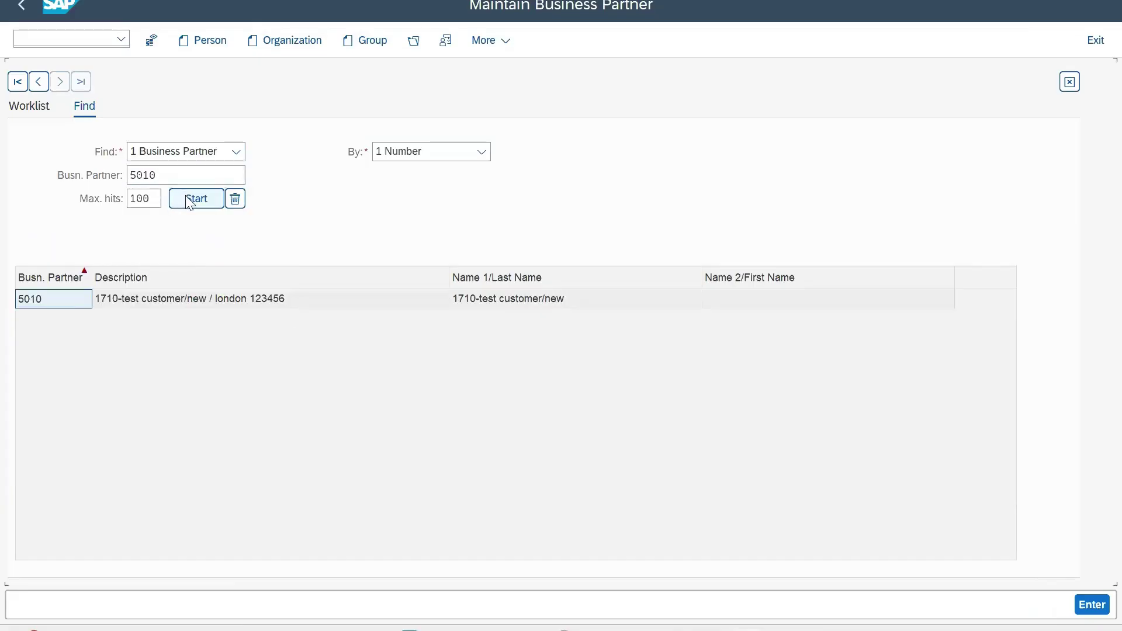
double_click(178, 299)
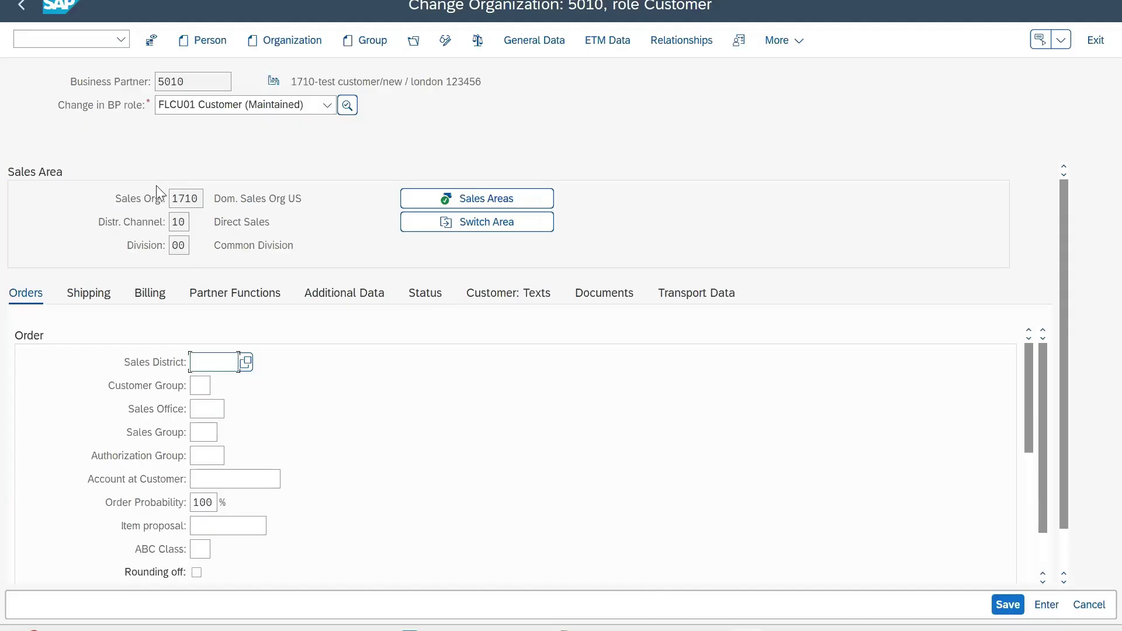
Check company code 1710 in the notes, examine the partner's customer pricing procedure in sales area 1710/10/00, and leave the record.
click(607, 627)
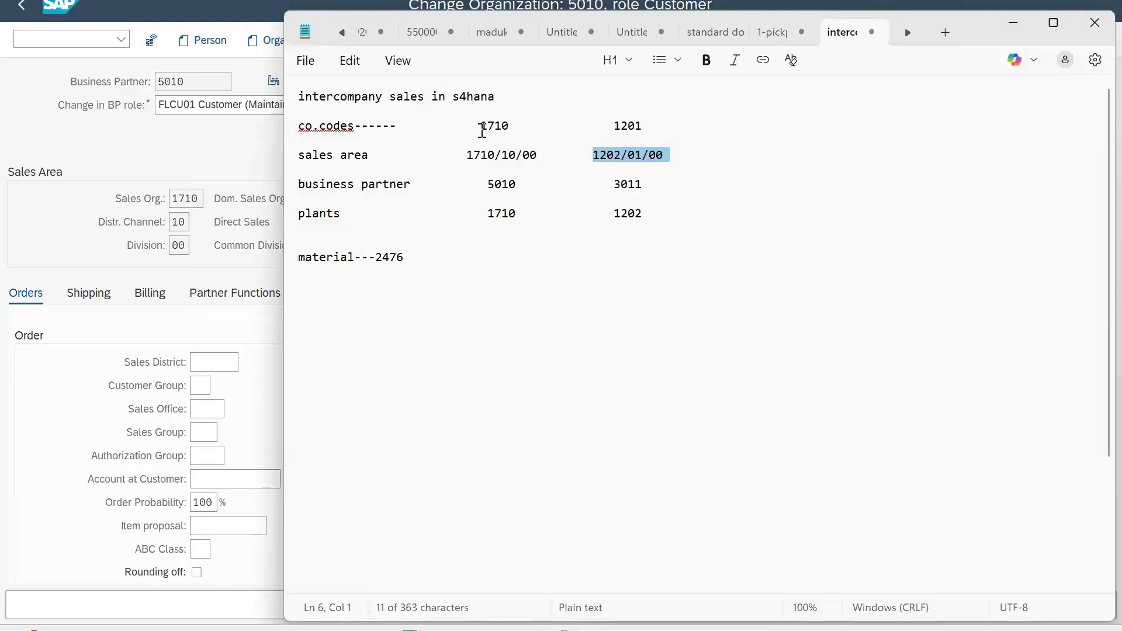
drag(480, 125, 528, 141)
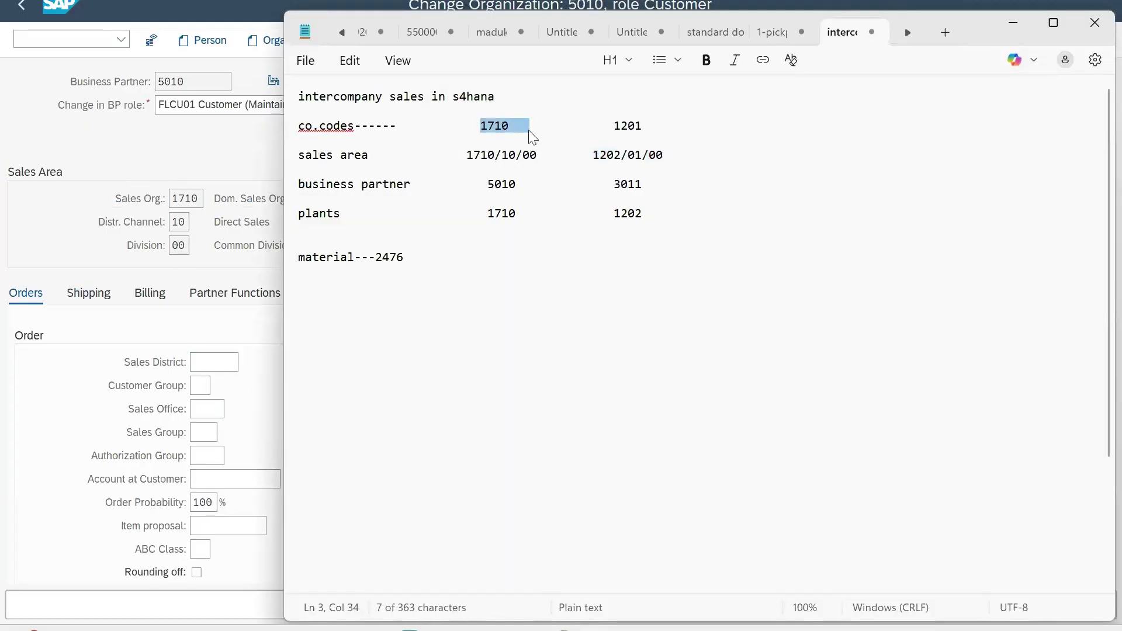
click(154, 139)
scroll(265, 475, down, 10)
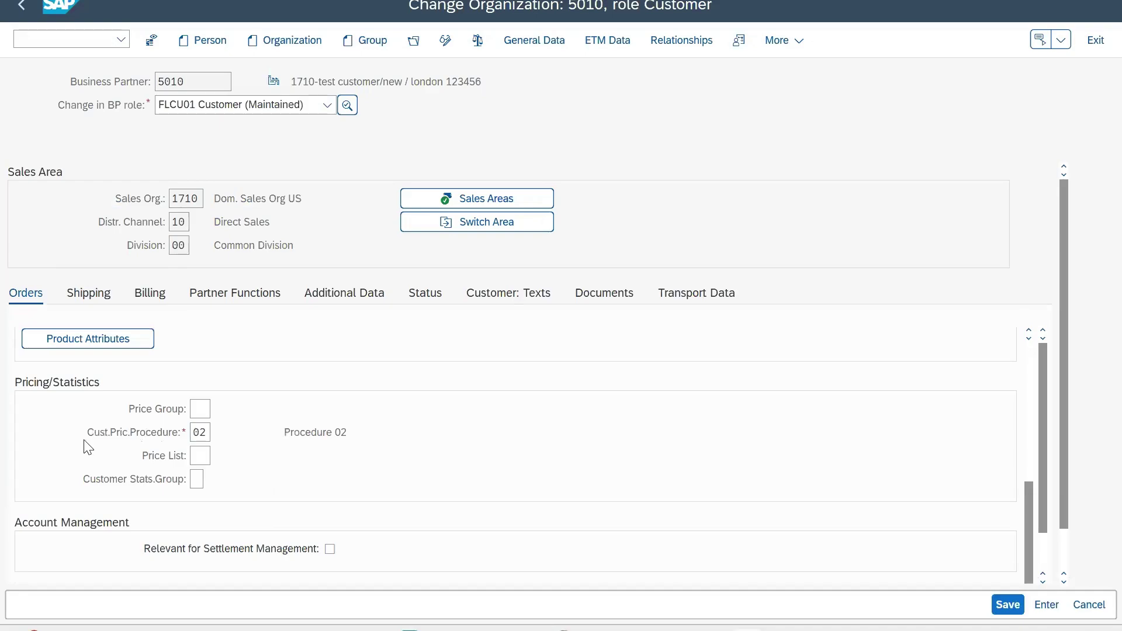
click(206, 435)
double_click(208, 435)
click(18, 11)
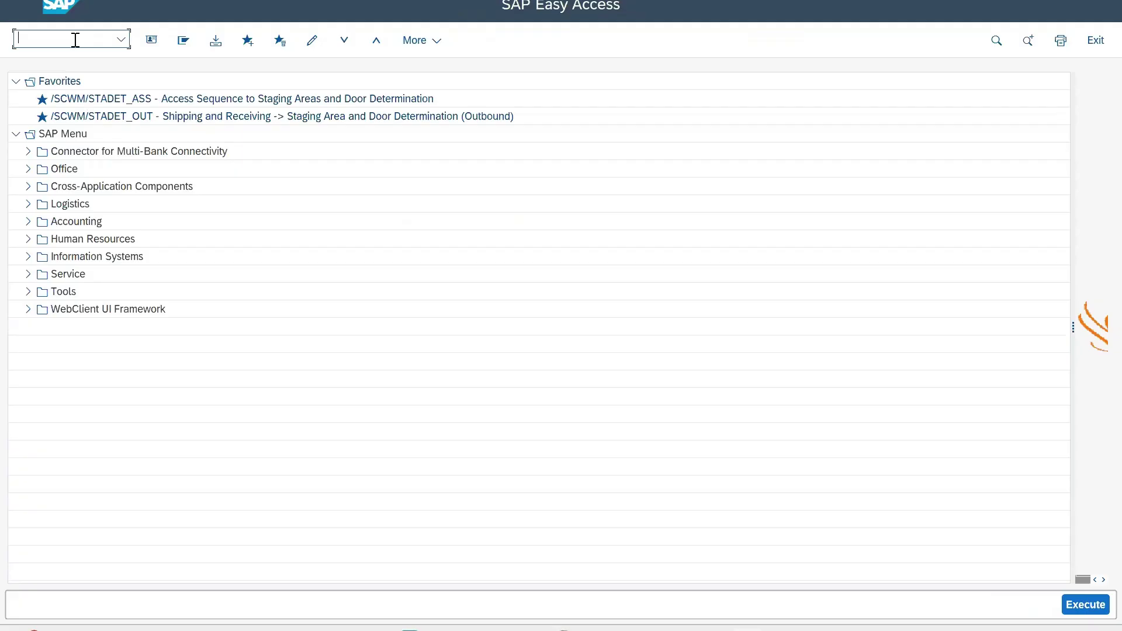
Run transaction spro and open the SAP Reference IMG.
text(spro)
key(Return)
click(223, 42)
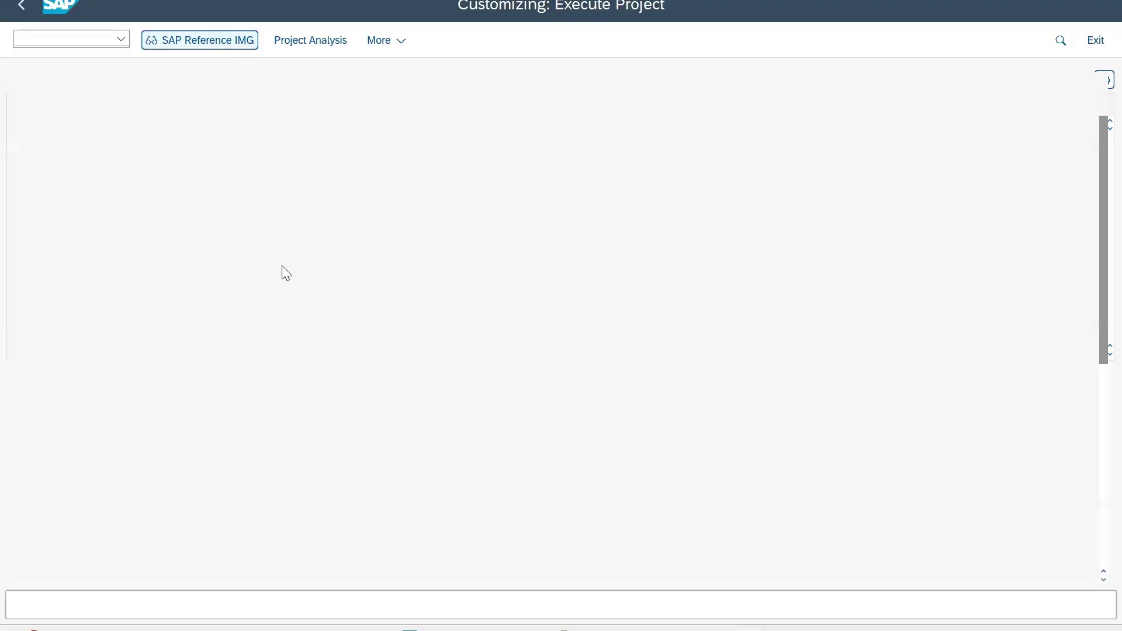
Open Define Internal Customer Number By Sales Organization under Sales and Distribution, Billing, Intercompany Billing.
scroll(149, 483, down, 2)
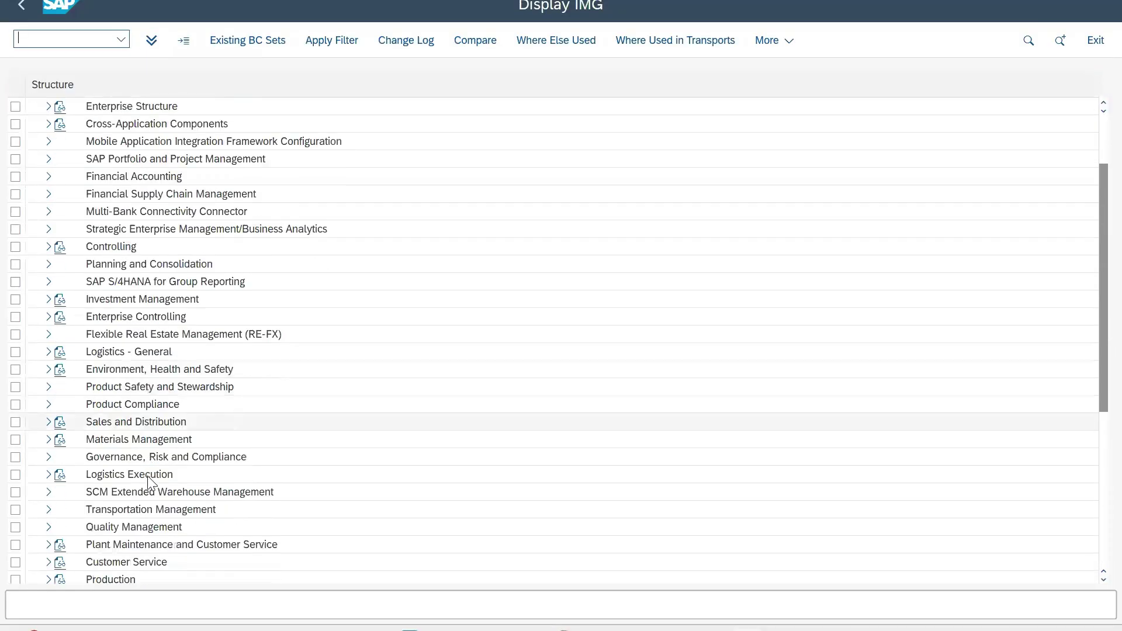
scroll(149, 490, down, 2)
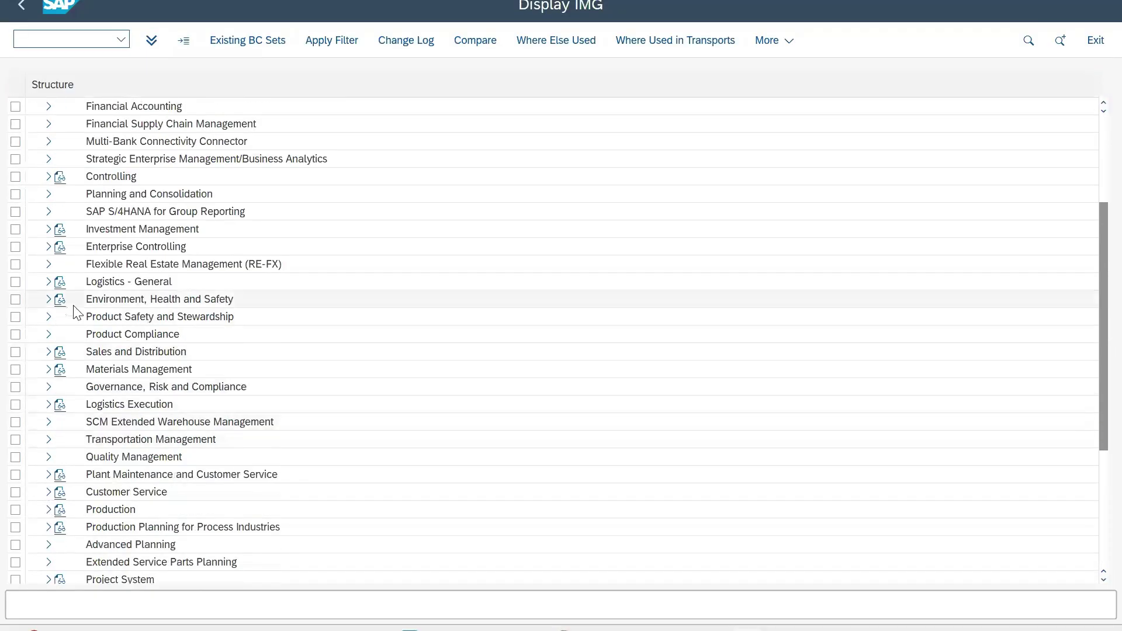
click(49, 351)
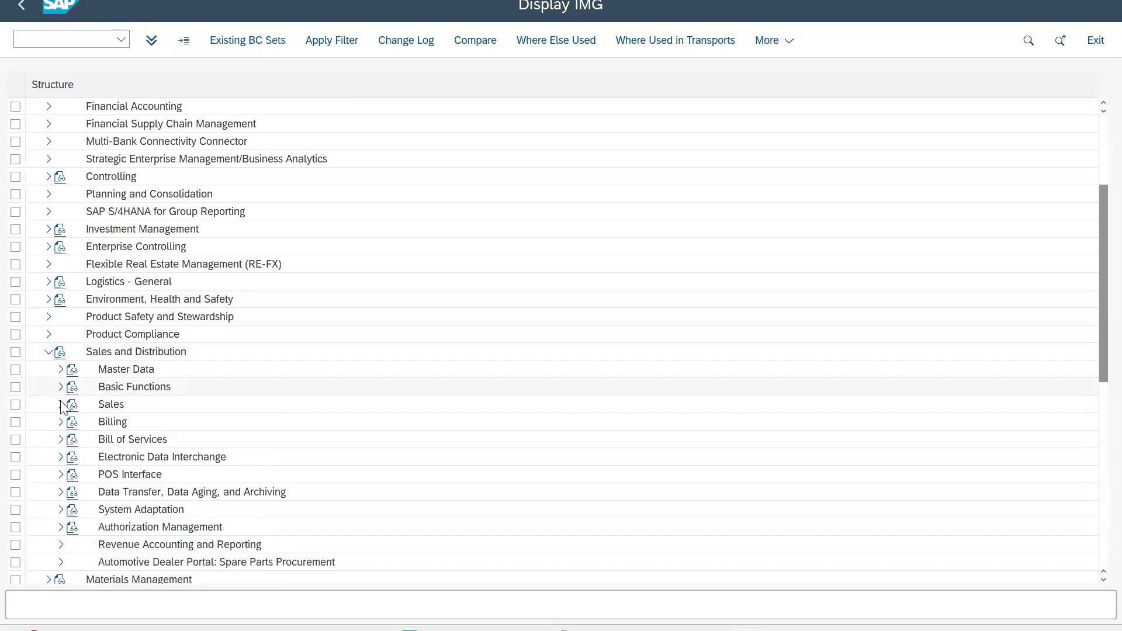
click(61, 422)
scroll(82, 477, down, 1)
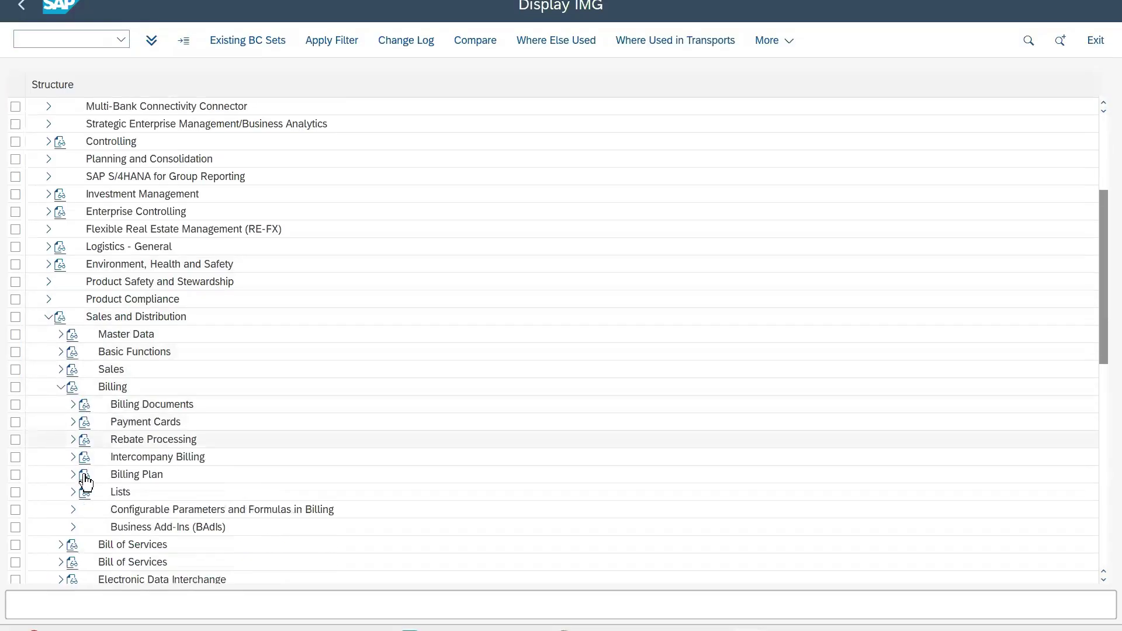
click(74, 457)
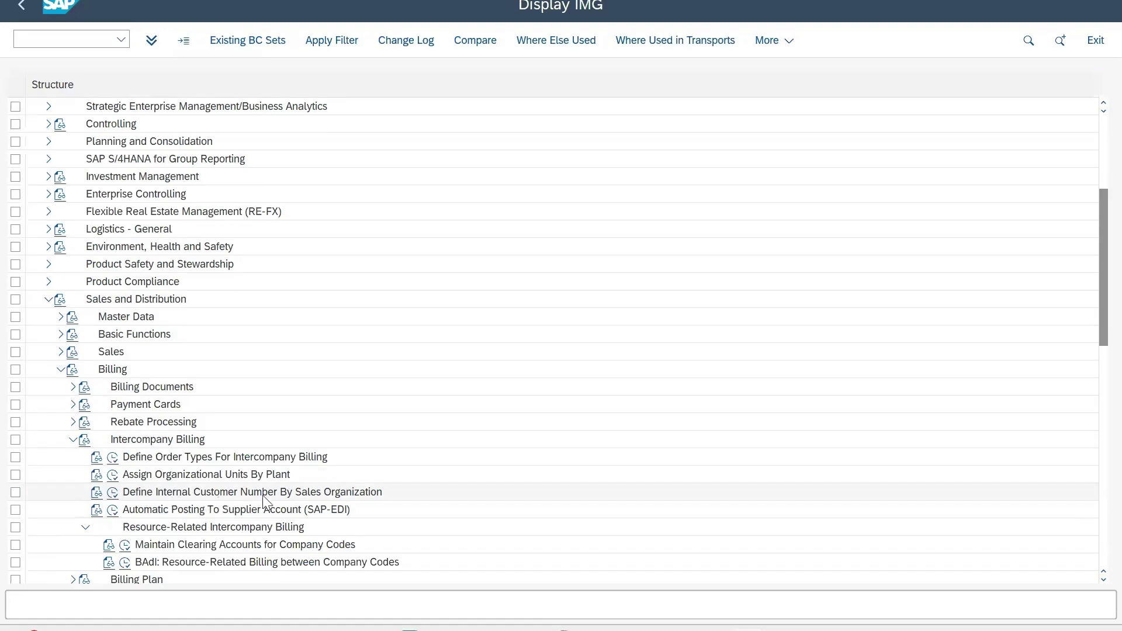
click(112, 496)
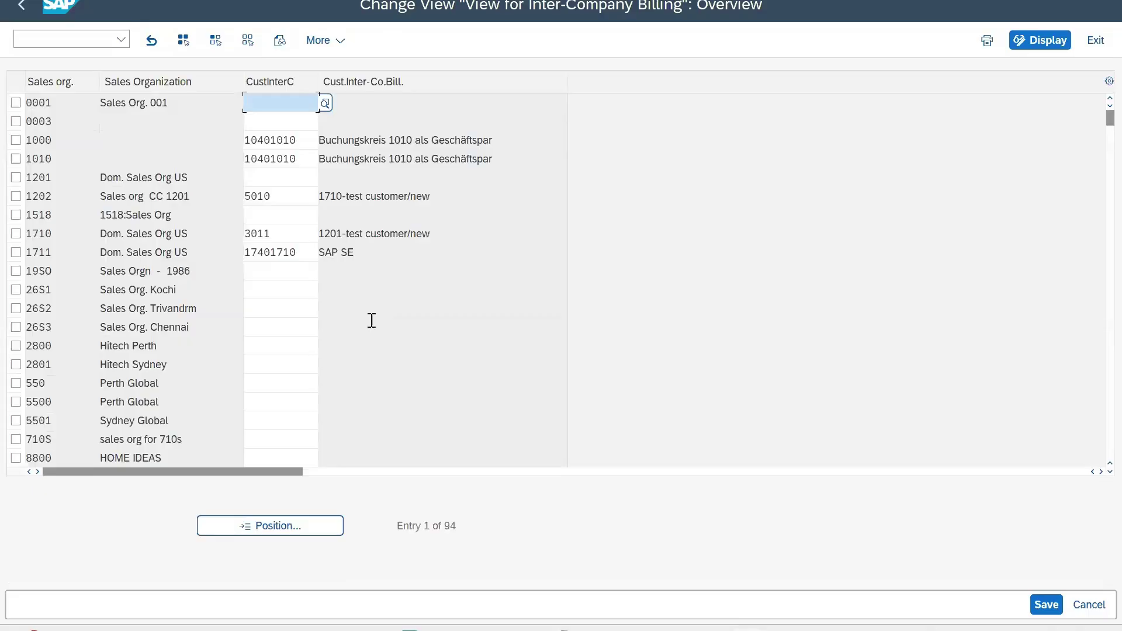
Position the inter-company billing list on sales organization 1202.
click(294, 519)
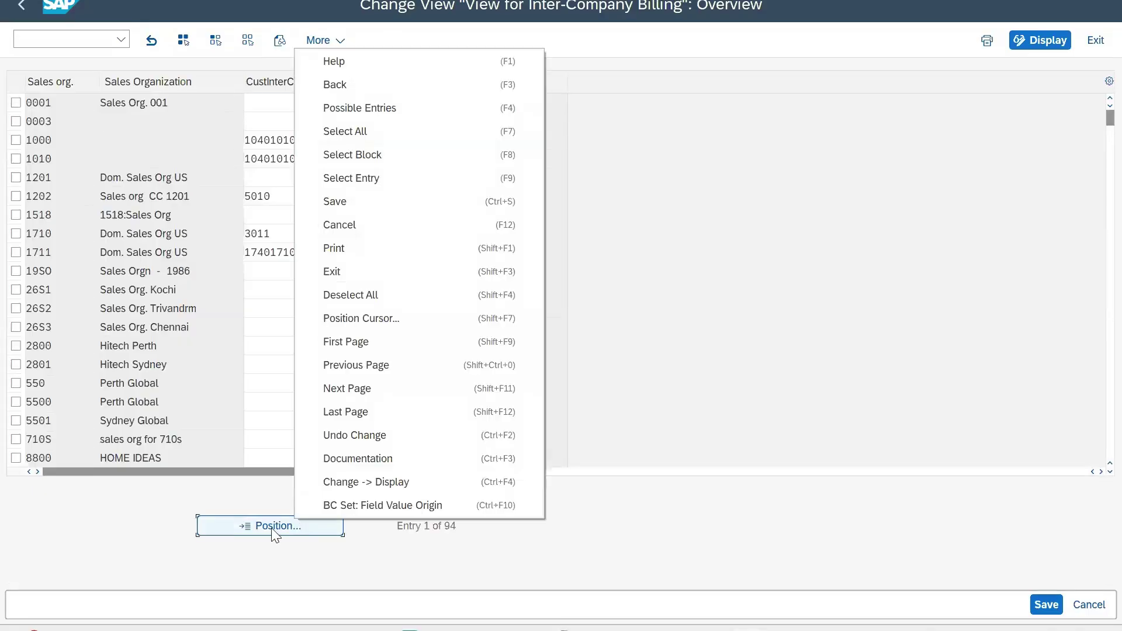
text(1)
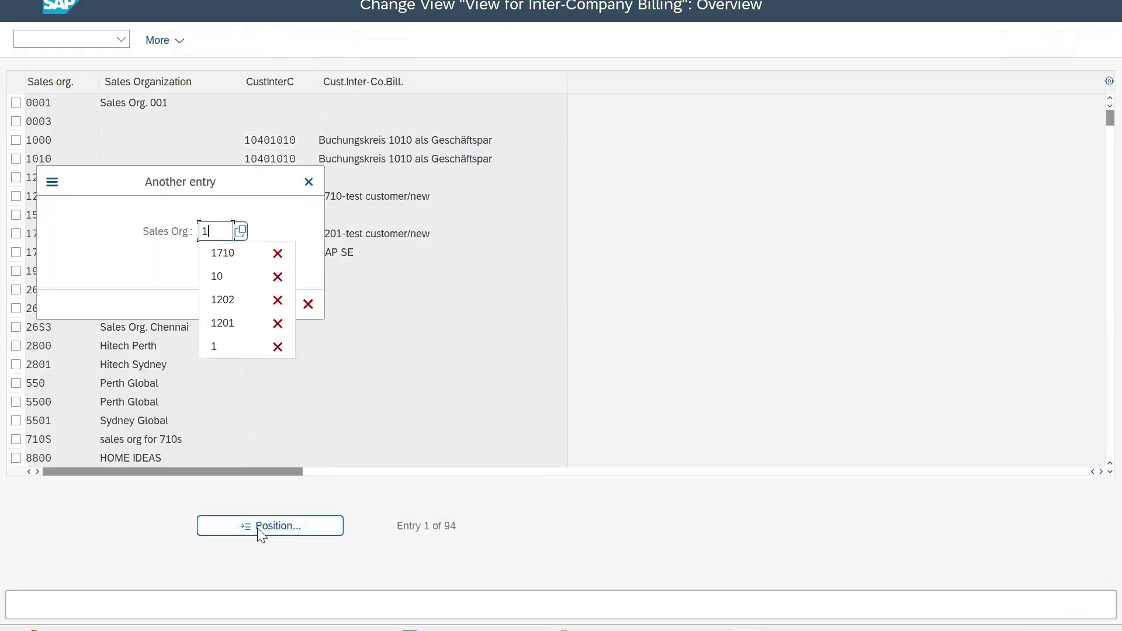
text(202)
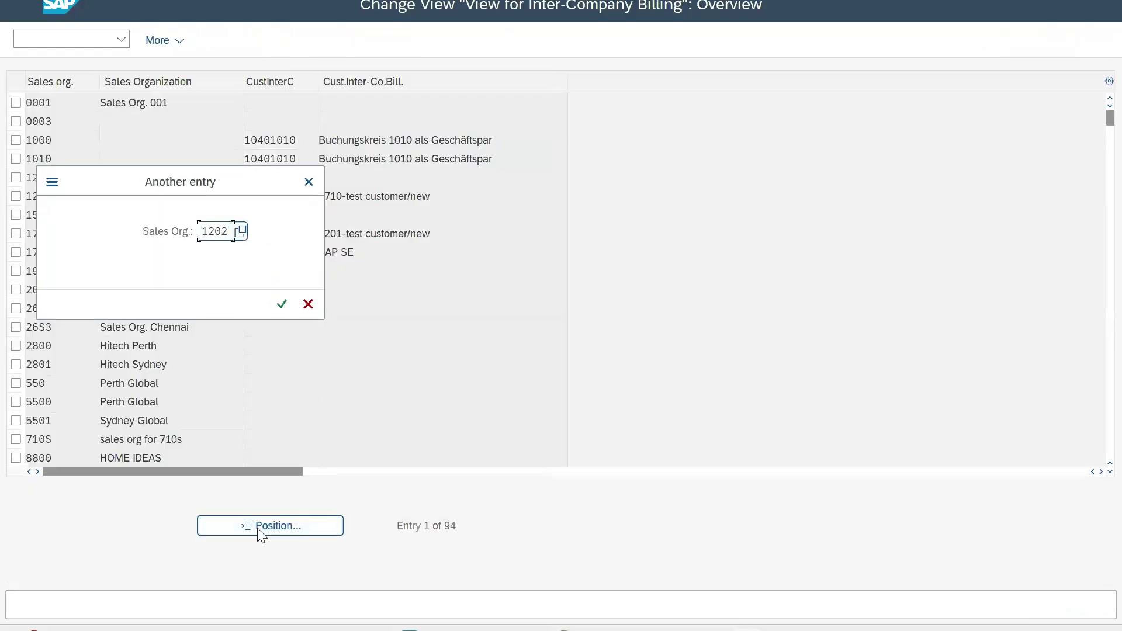
key(Return)
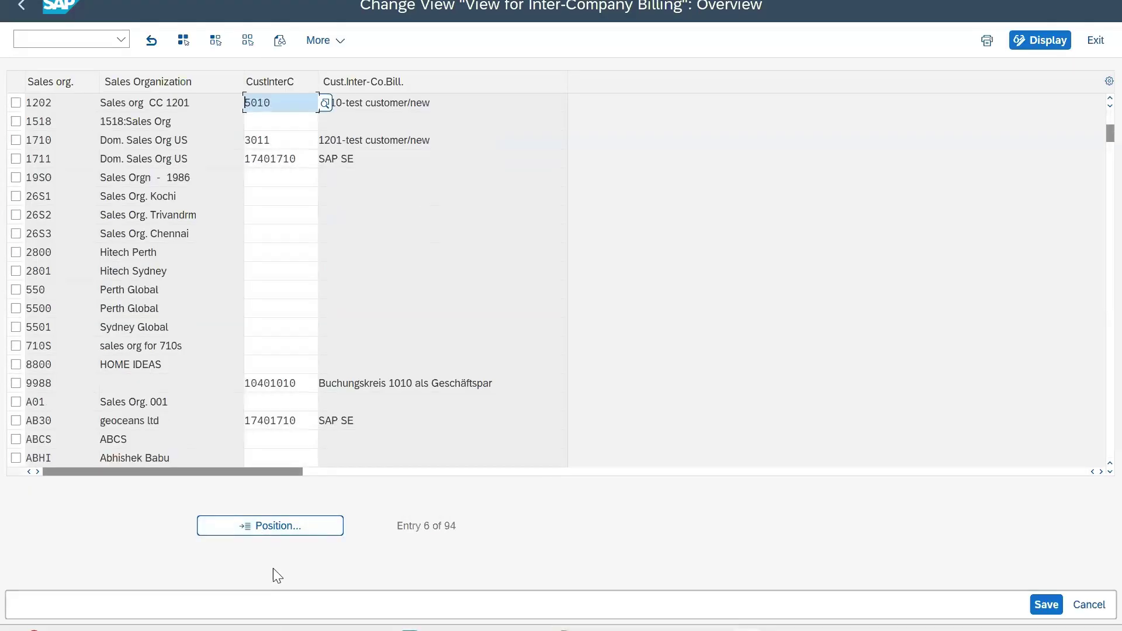
Position the inter-company billing list on sales organization 1710 and highlight its internal customer number.
click(275, 530)
text(1710)
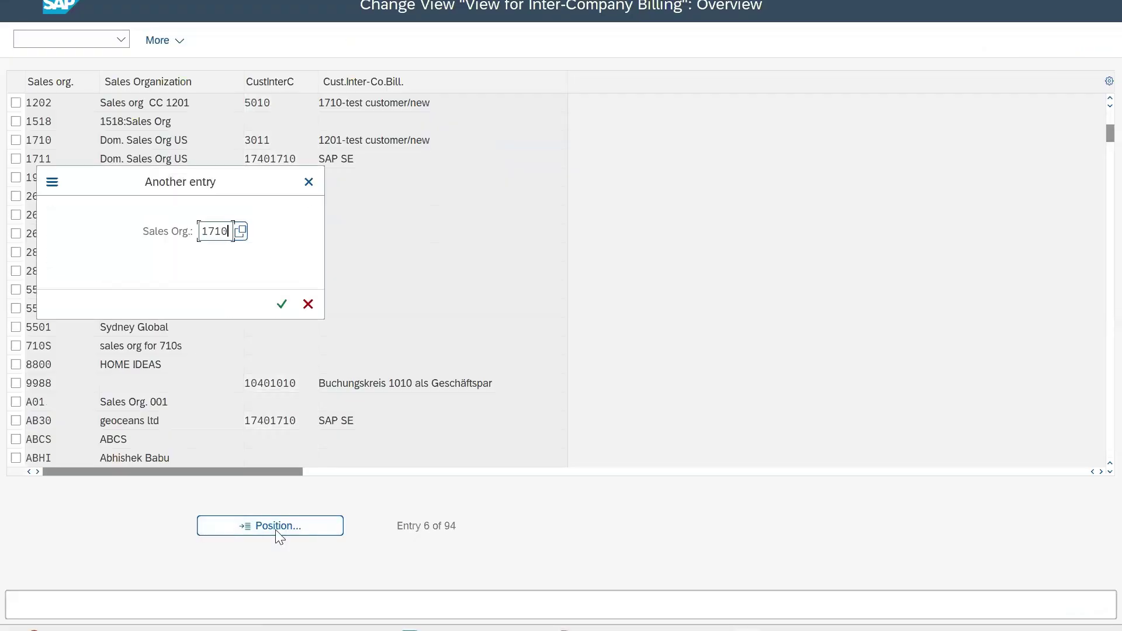
key(Return)
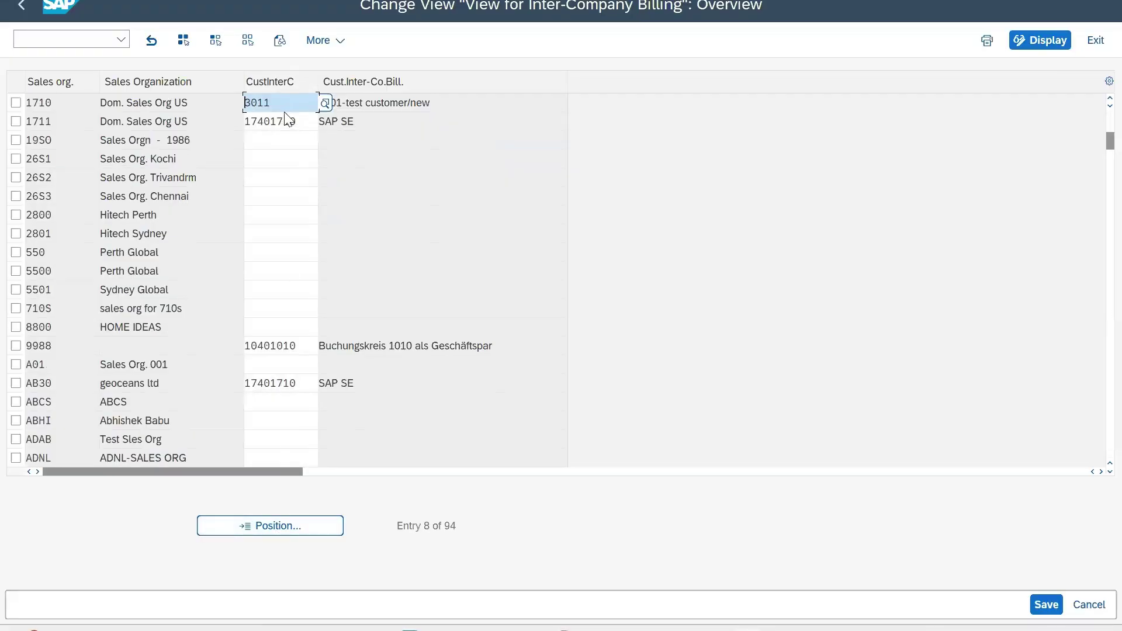
drag(275, 105, 237, 108)
Switch to the Notepad notes, highlight sales area 1202/01/00 and its business partner, and return to the inter-company billing list.
key(alt+Tab)
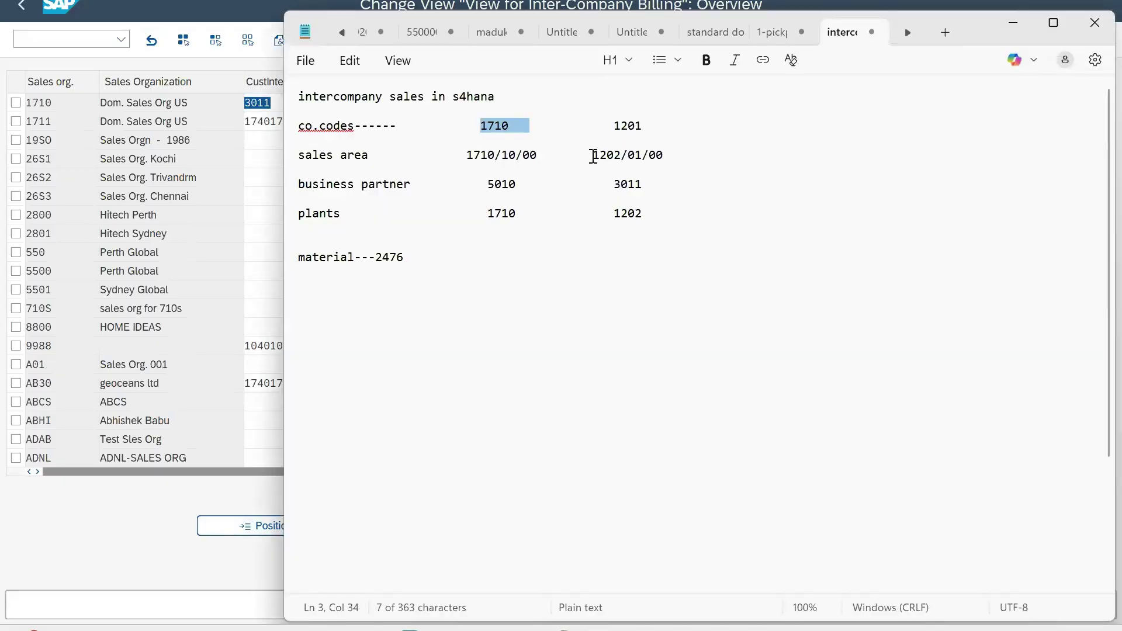
drag(593, 155, 683, 157)
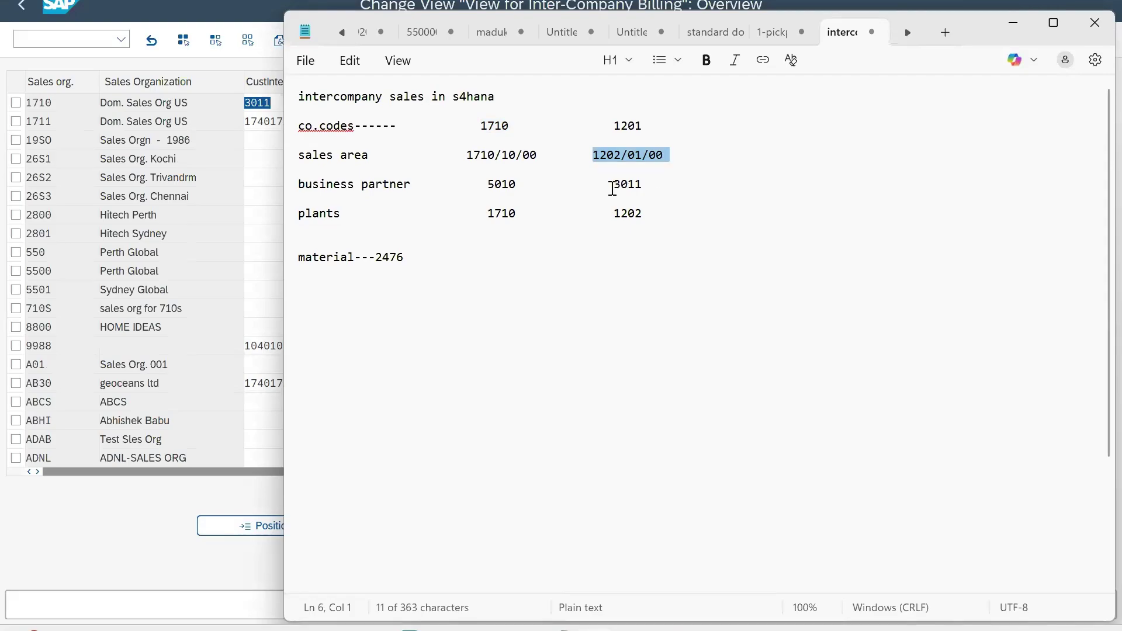
drag(608, 185, 649, 184)
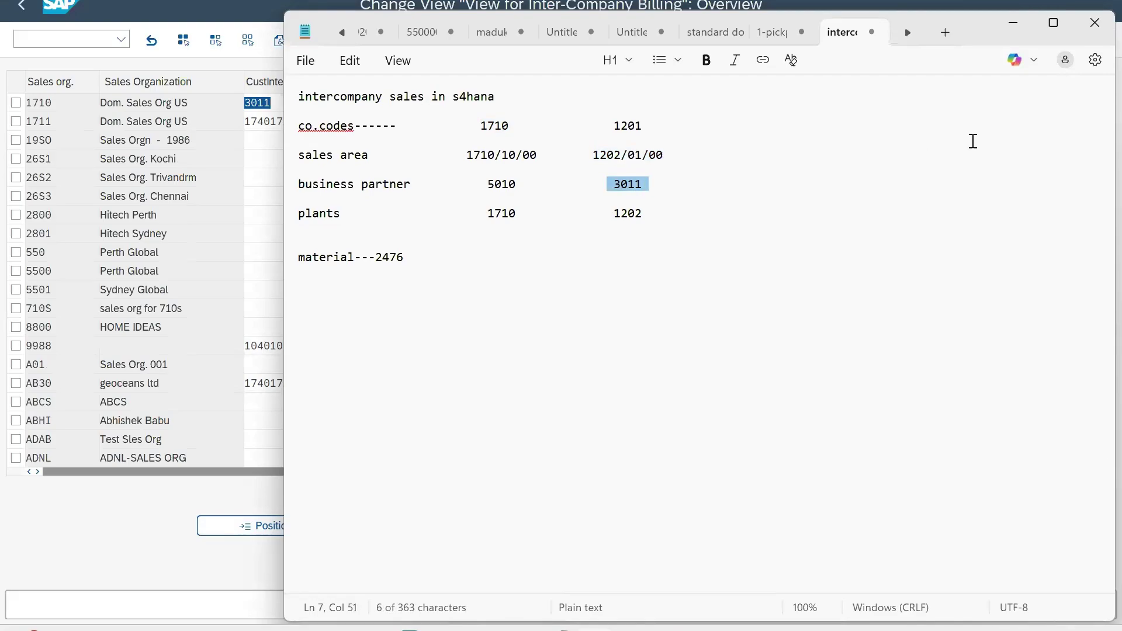
click(1015, 26)
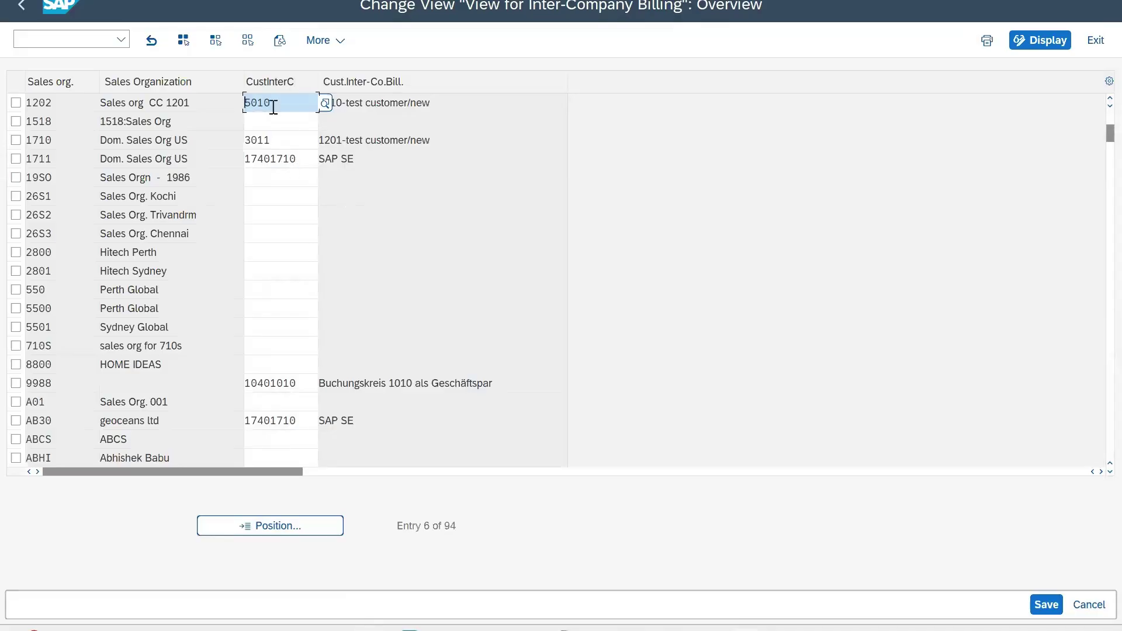
Examine the internal customer of sales organization 1202 and the 1710 entry, and leave customizing for SAP Easy Access.
drag(272, 104, 201, 106)
drag(50, 141, 12, 145)
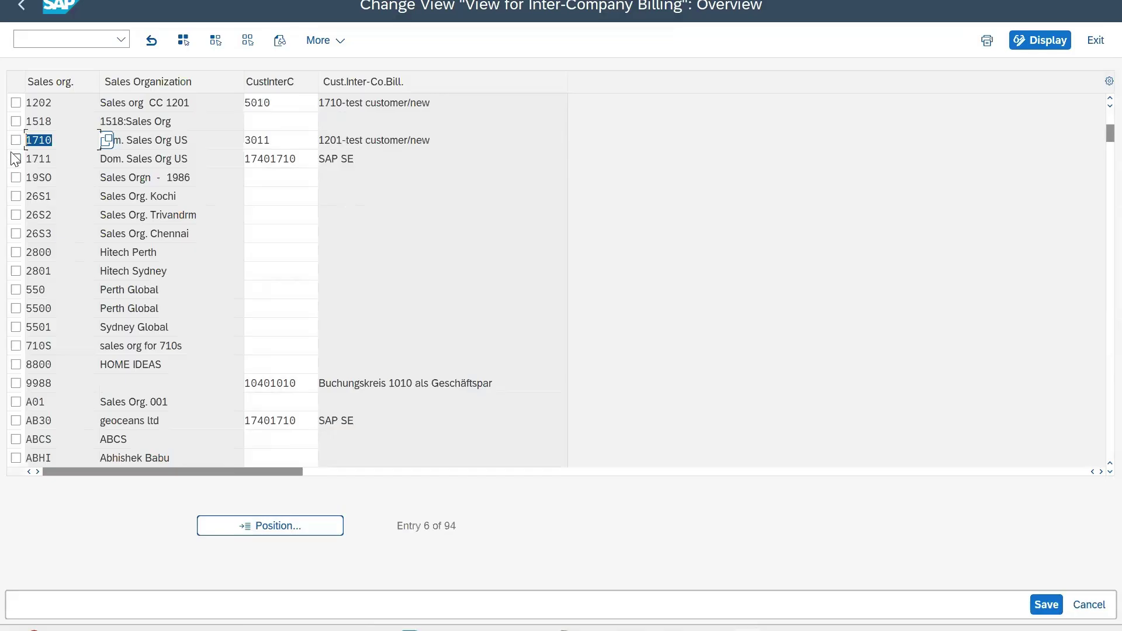
click(32, 6)
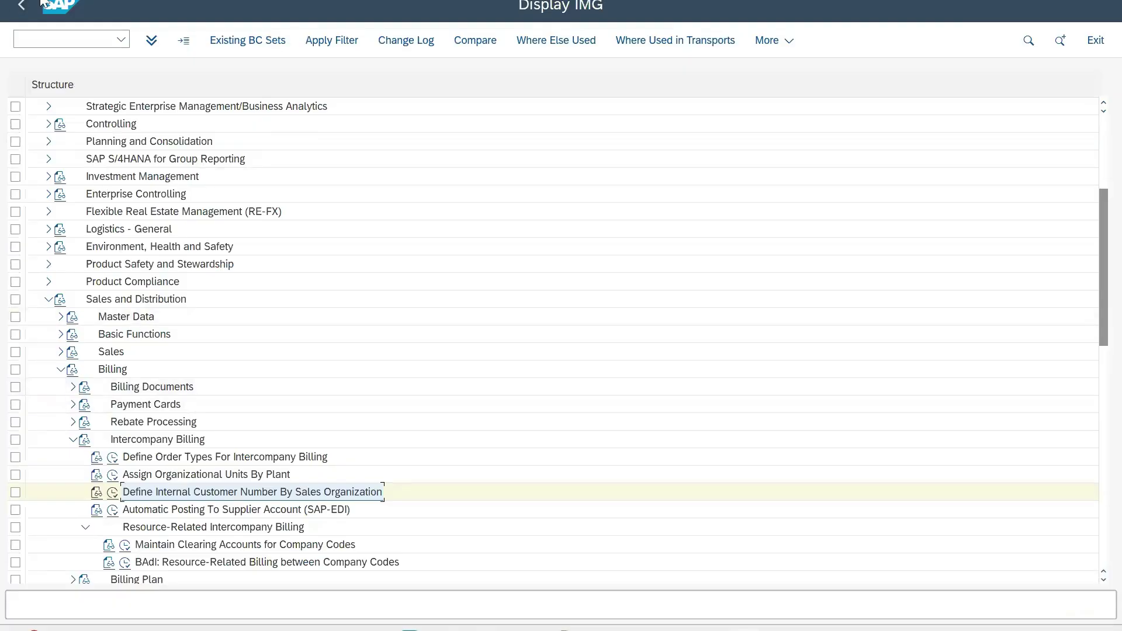
click(21, 6)
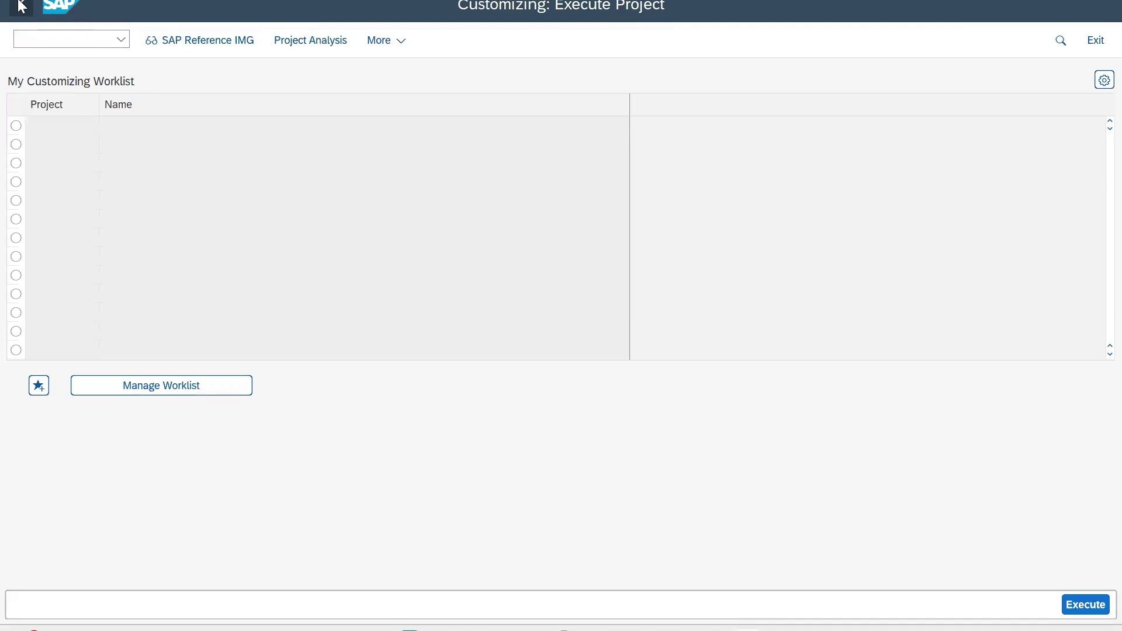
click(21, 6)
Run the transaction that opens the Maintain Sales Order Types overview.
click(76, 41)
text(V)
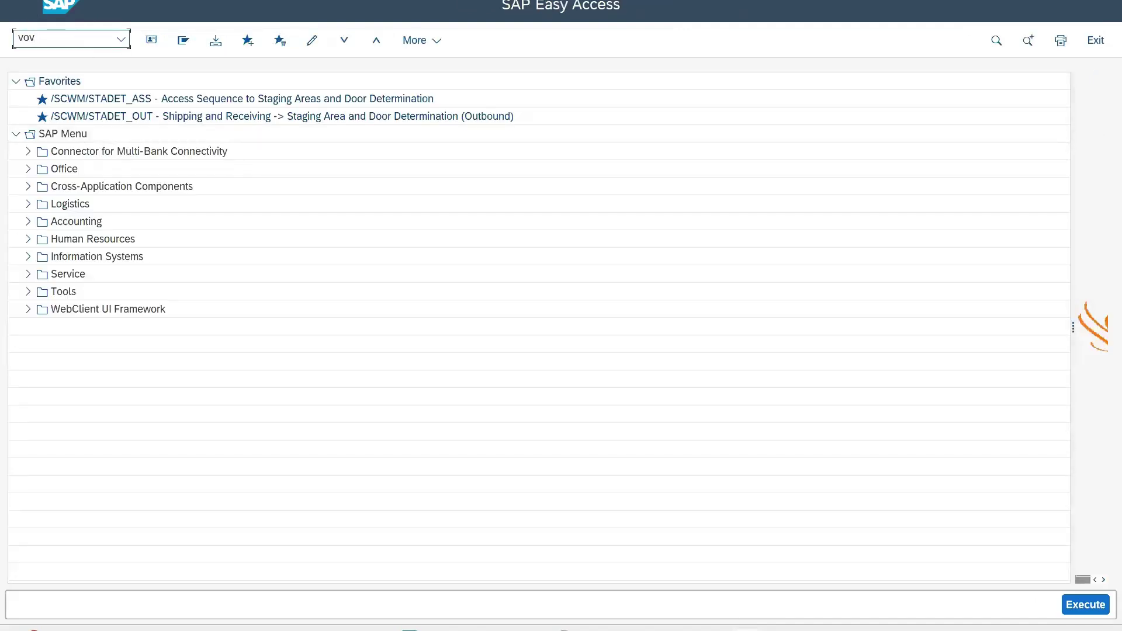
key(Return)
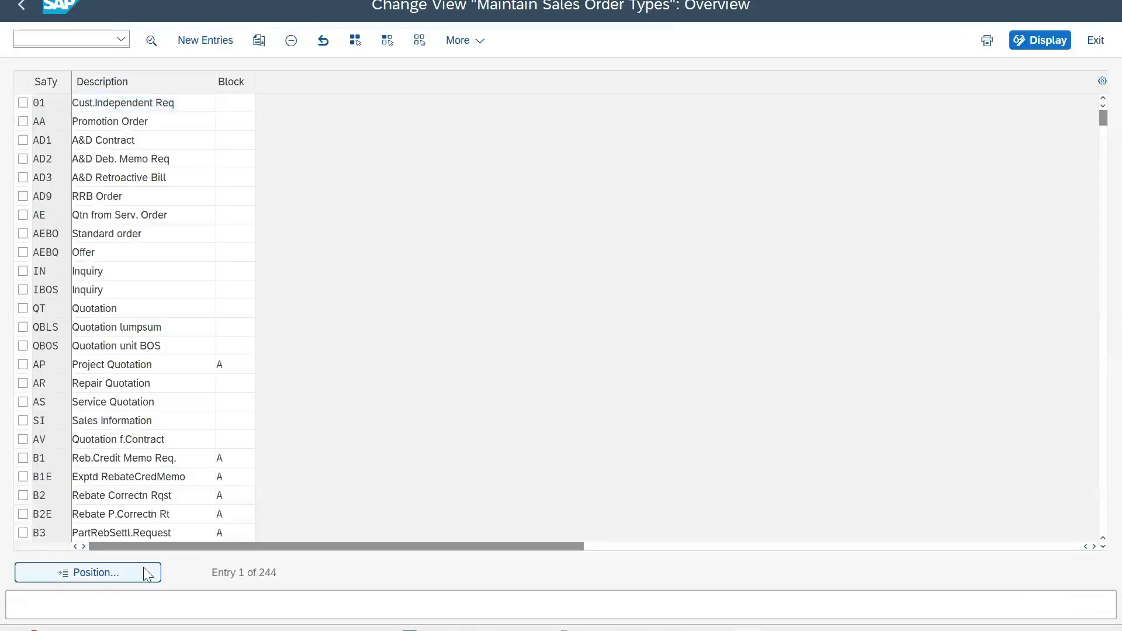
Position the sales order types list on OR and open the details of Standard Order.
click(146, 572)
key(Escape)
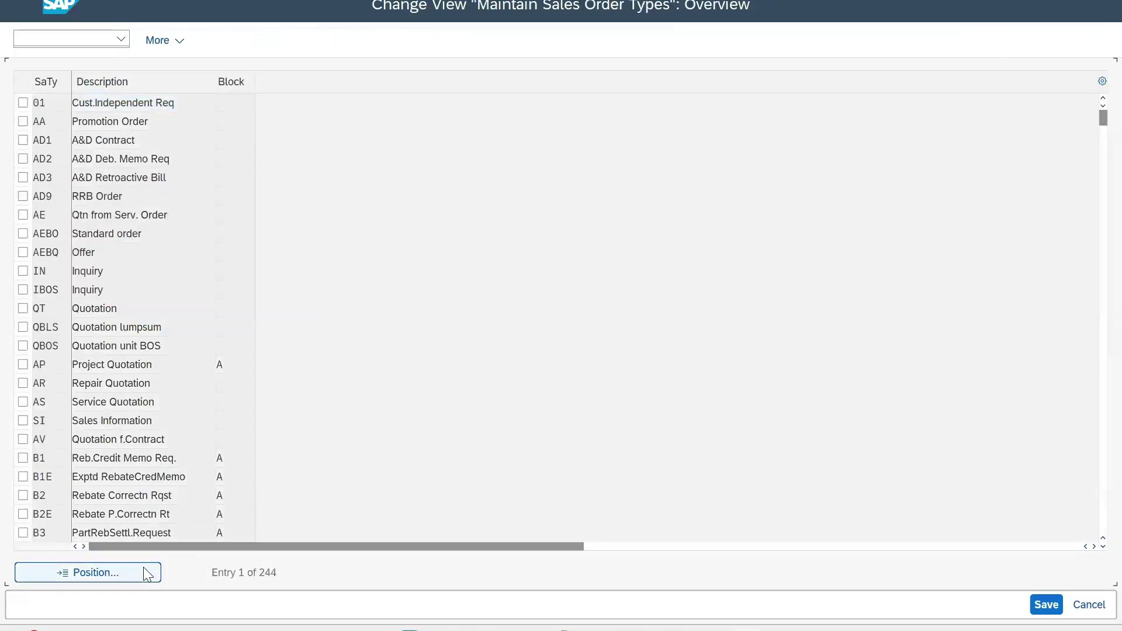
double_click(107, 106)
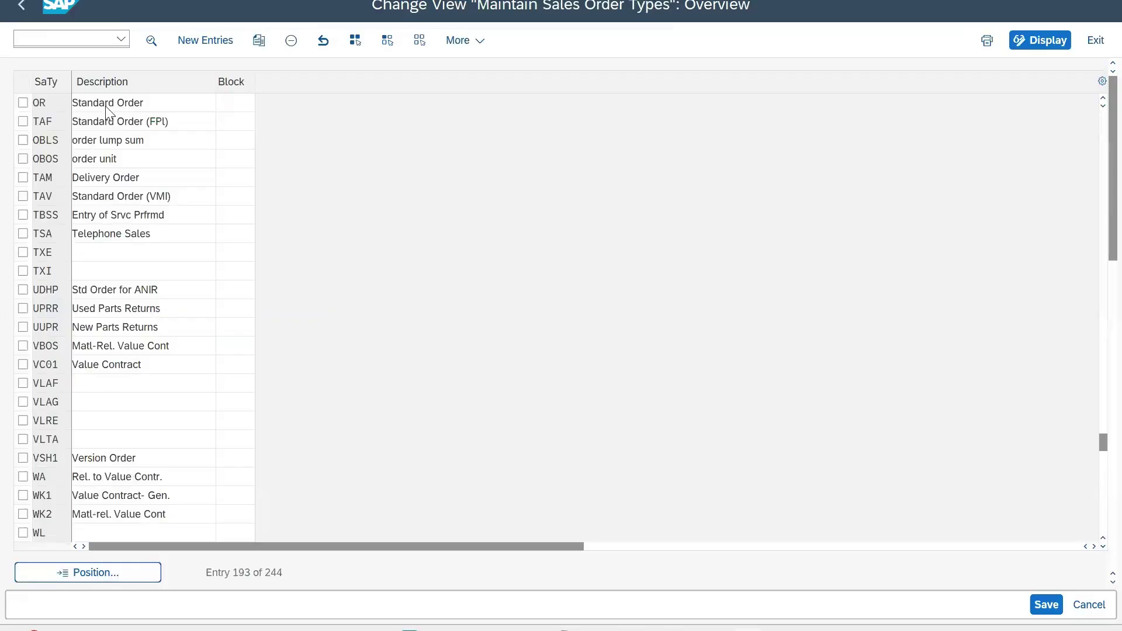
Highlight the intercompany billing type IV in the Billing section of order type OR, and return to SAP Easy Access.
scroll(338, 398, down, 10)
scroll(254, 454, down, 5)
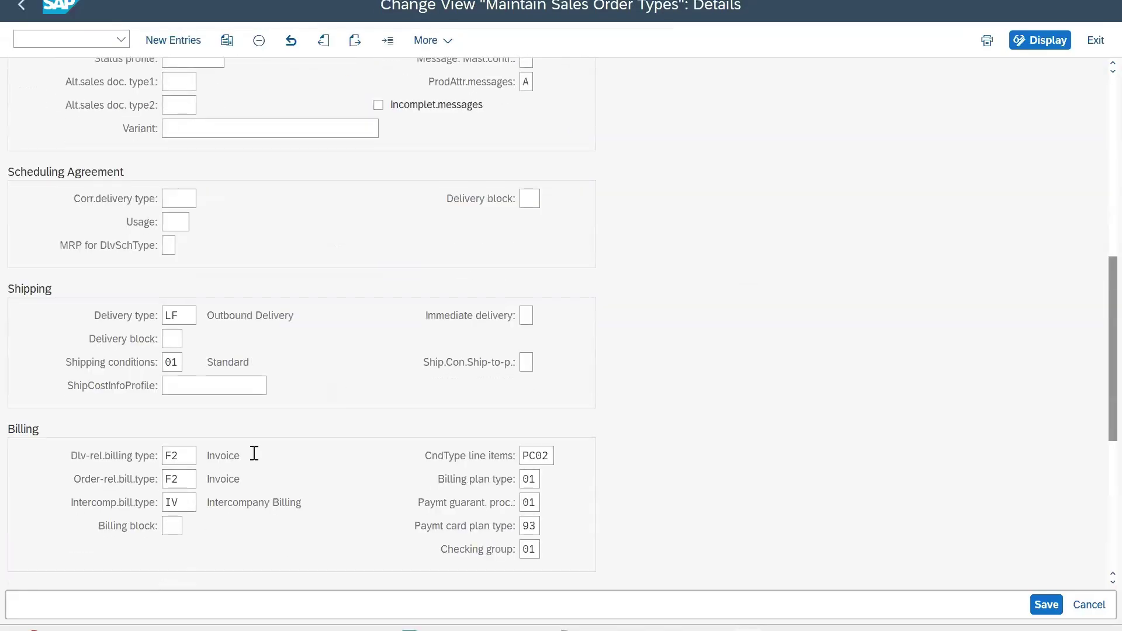
scroll(254, 453, down, 2)
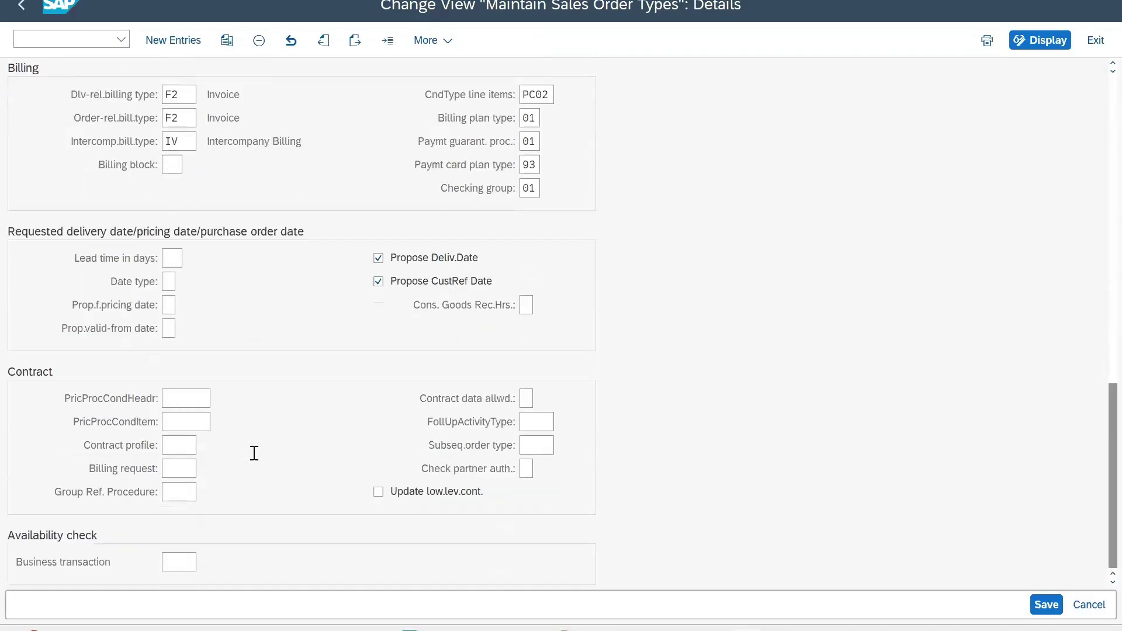
scroll(253, 453, up, 5)
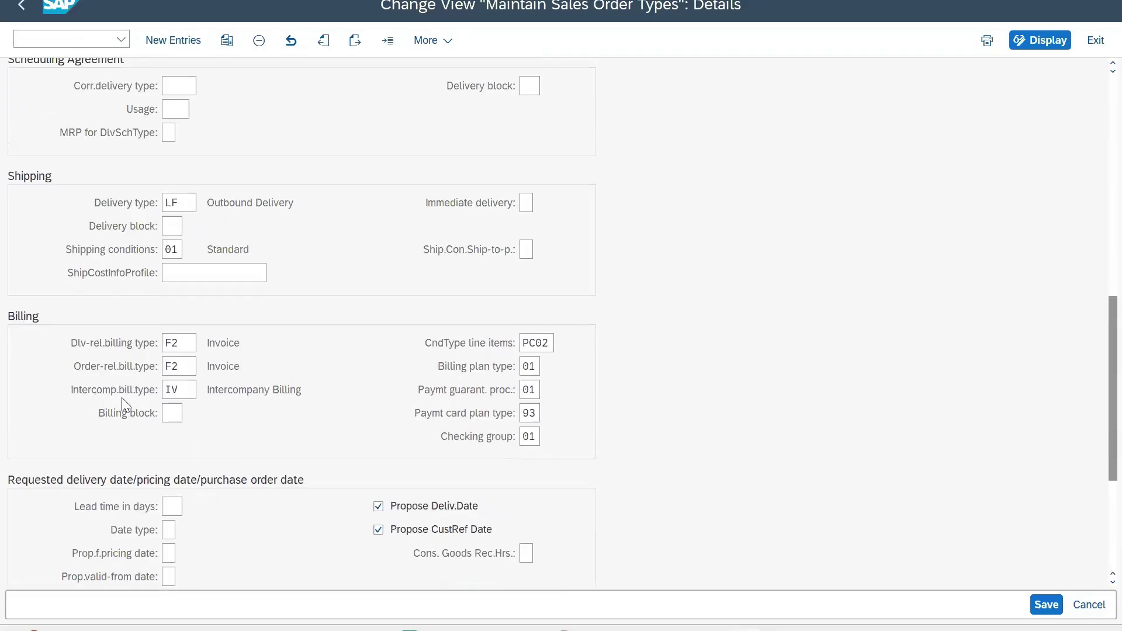
drag(186, 389, 138, 391)
click(21, 6)
click(22, 6)
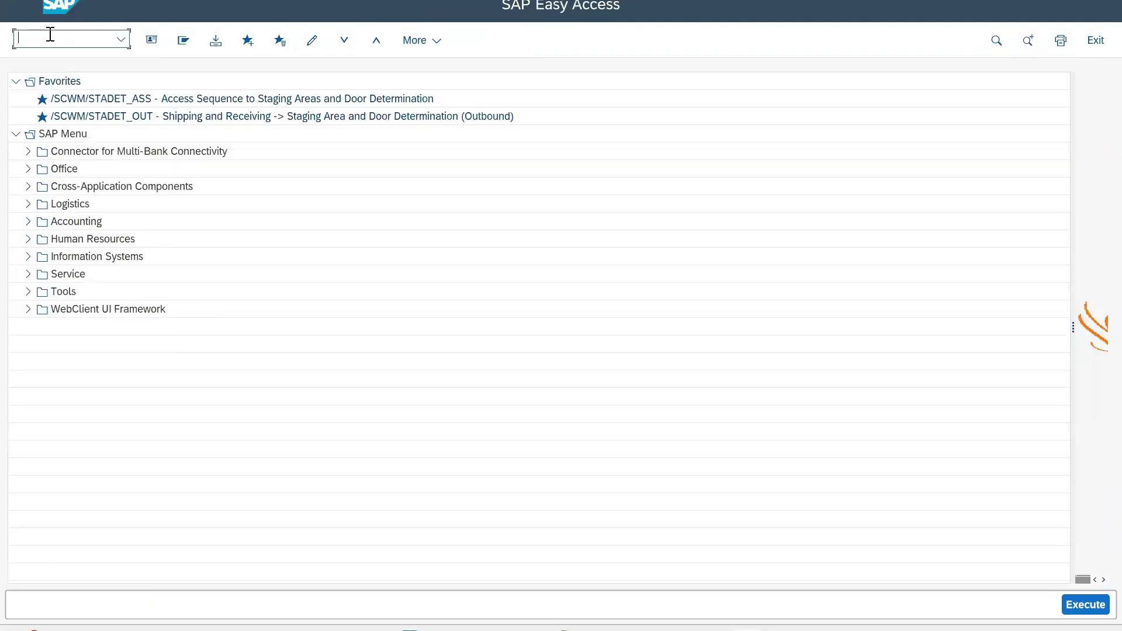
Run transaction spro and display the SAP Reference IMG.
text(spro)
key(Return)
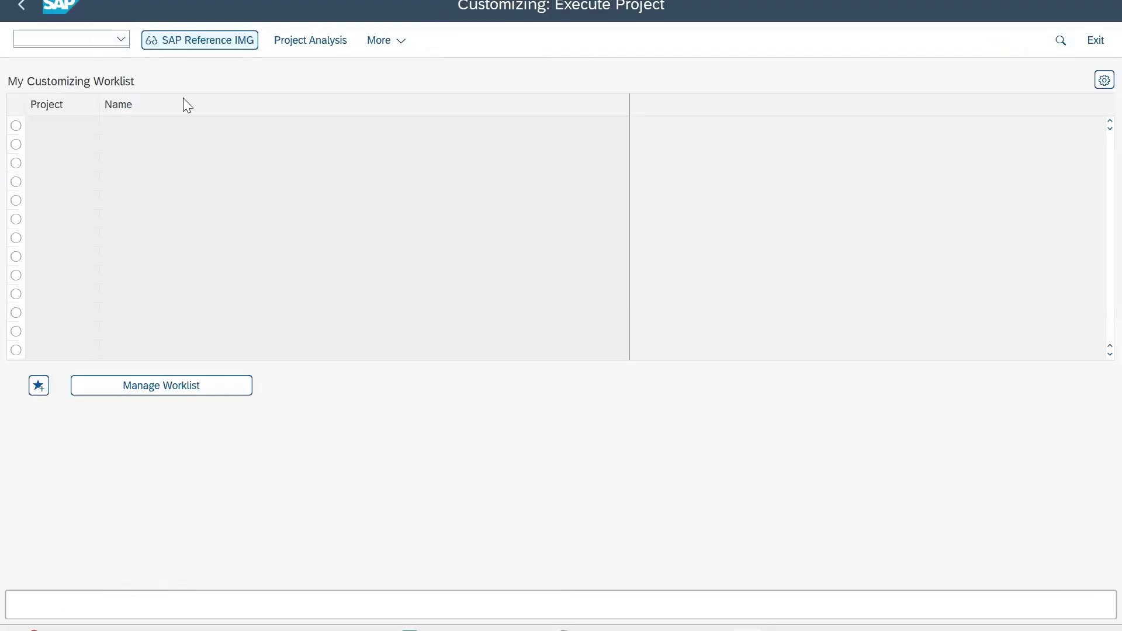
key(F5)
Execute the customizing activity Assign Sales Organization - Distribution Channel - Plant under Enterprise Structure, Assignment, Sales and Distribution.
click(48, 195)
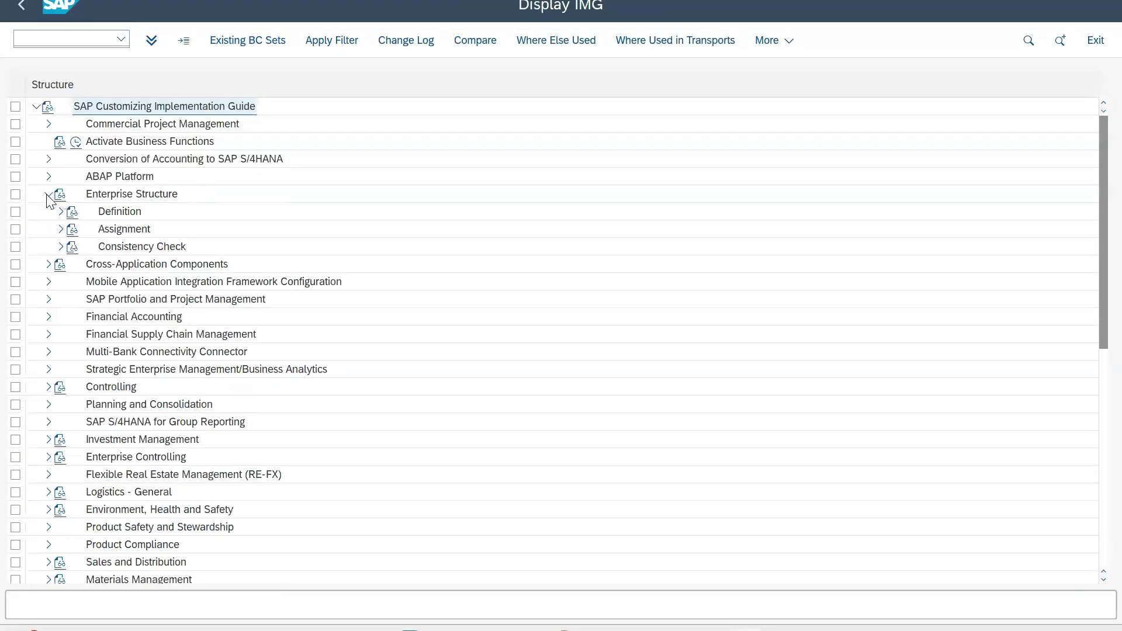
click(60, 229)
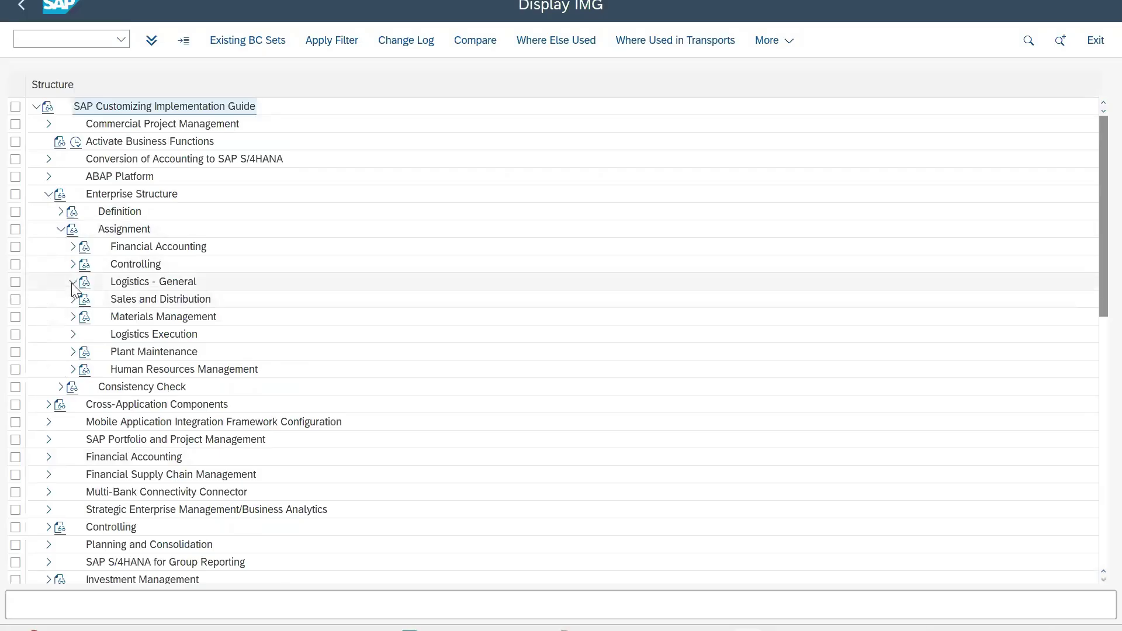
click(72, 282)
click(72, 283)
click(73, 299)
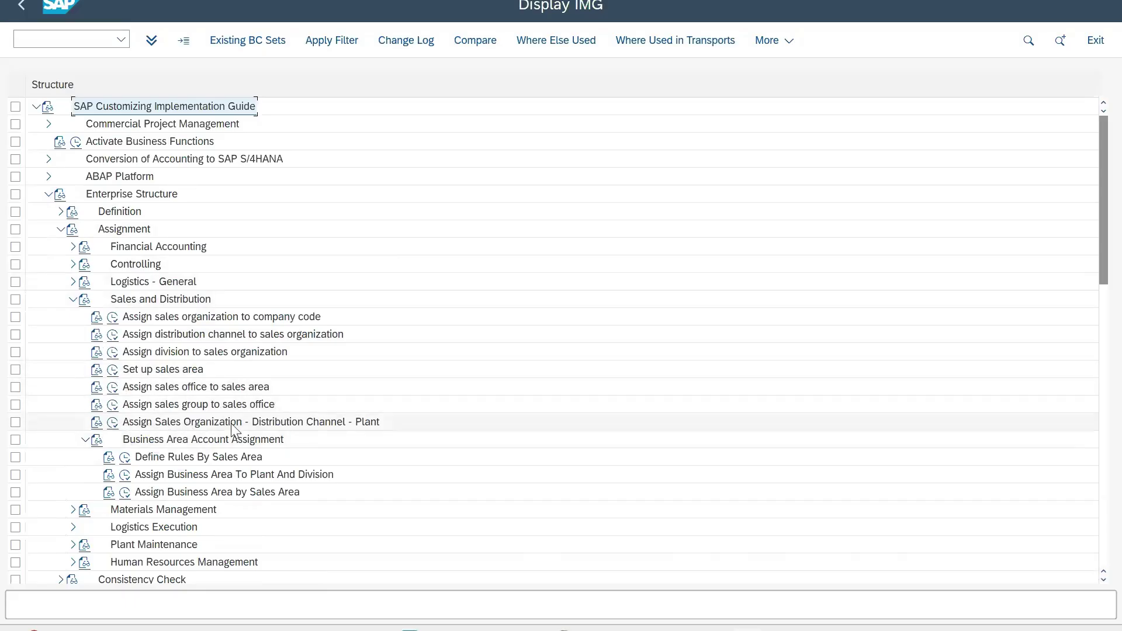
click(113, 423)
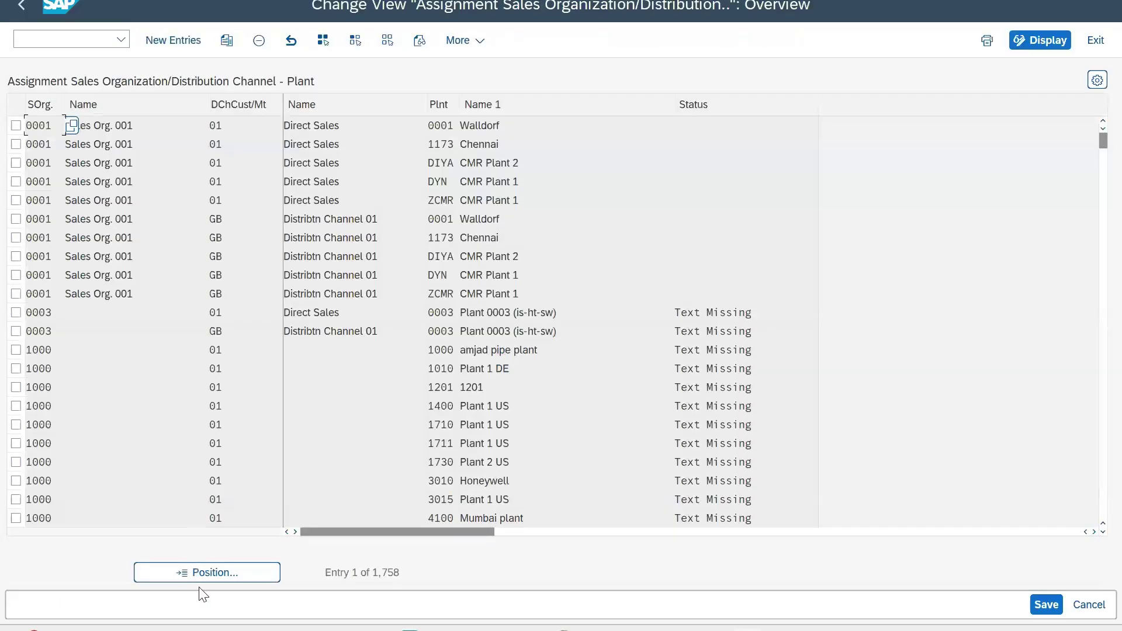
Position the plant assignment list on sales organization 1710, distribution channel 10 and plant 1202.
click(199, 571)
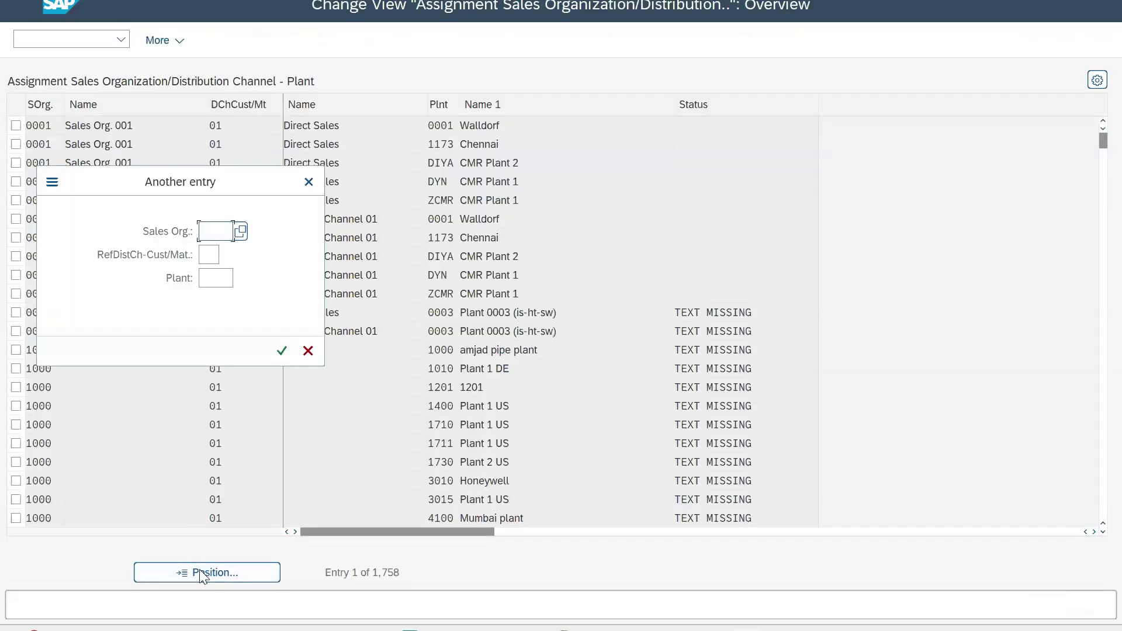
text(1710)
click(209, 255)
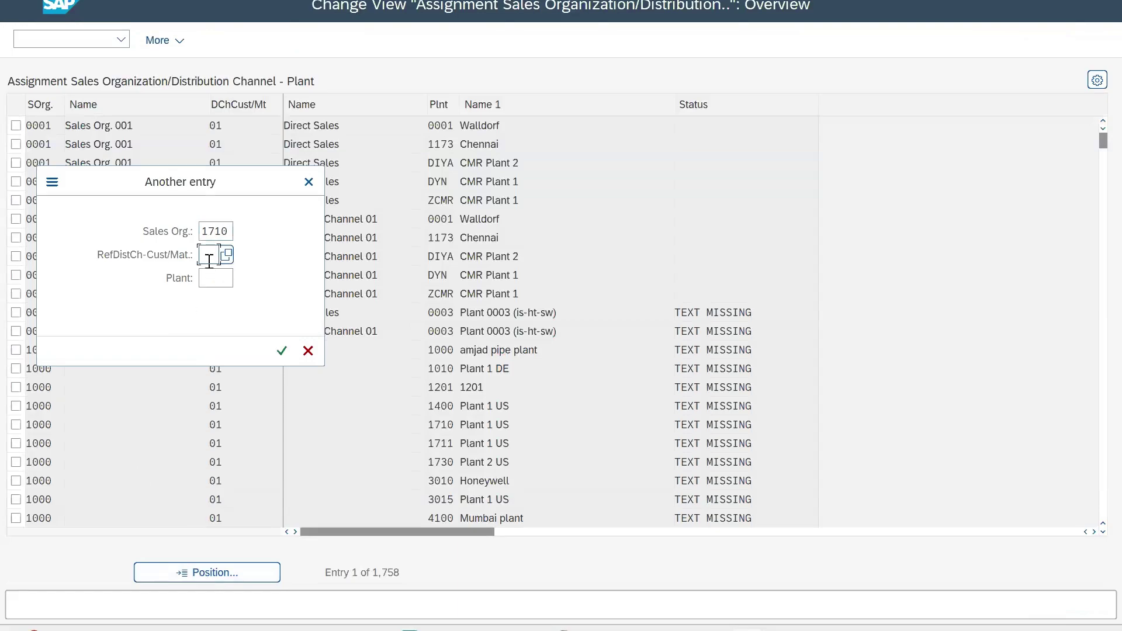
text(10)
key(Tab)
text(1202)
key(Return)
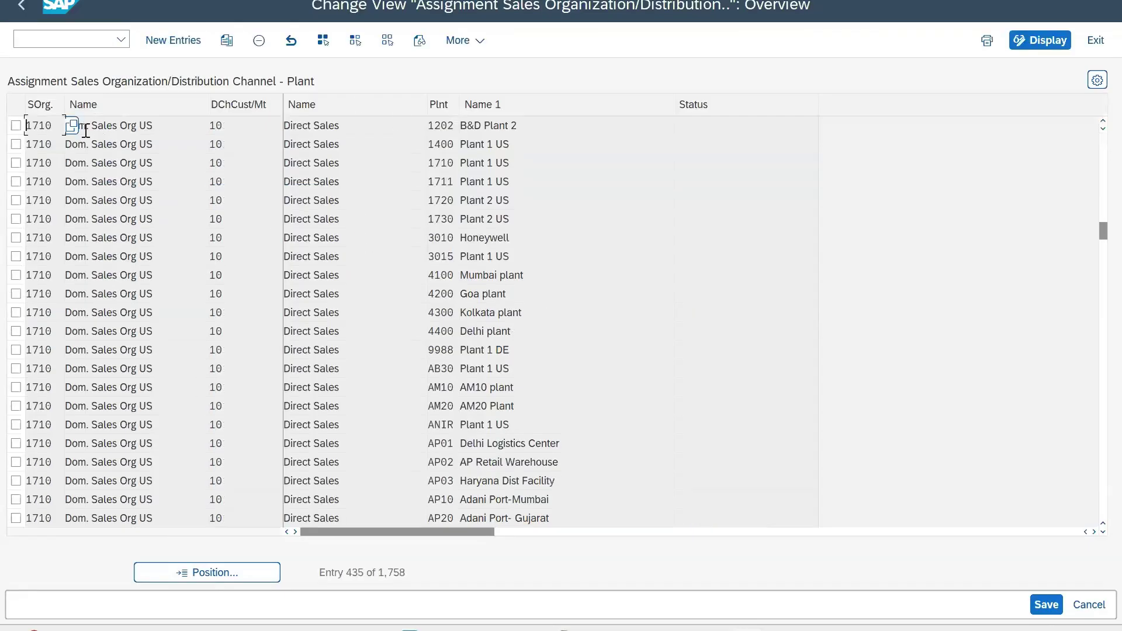
Highlight sales organization 1710 and plant 1202 in their assignment row, and leave customizing for SAP Easy Access.
click(120, 126)
drag(158, 126, 46, 125)
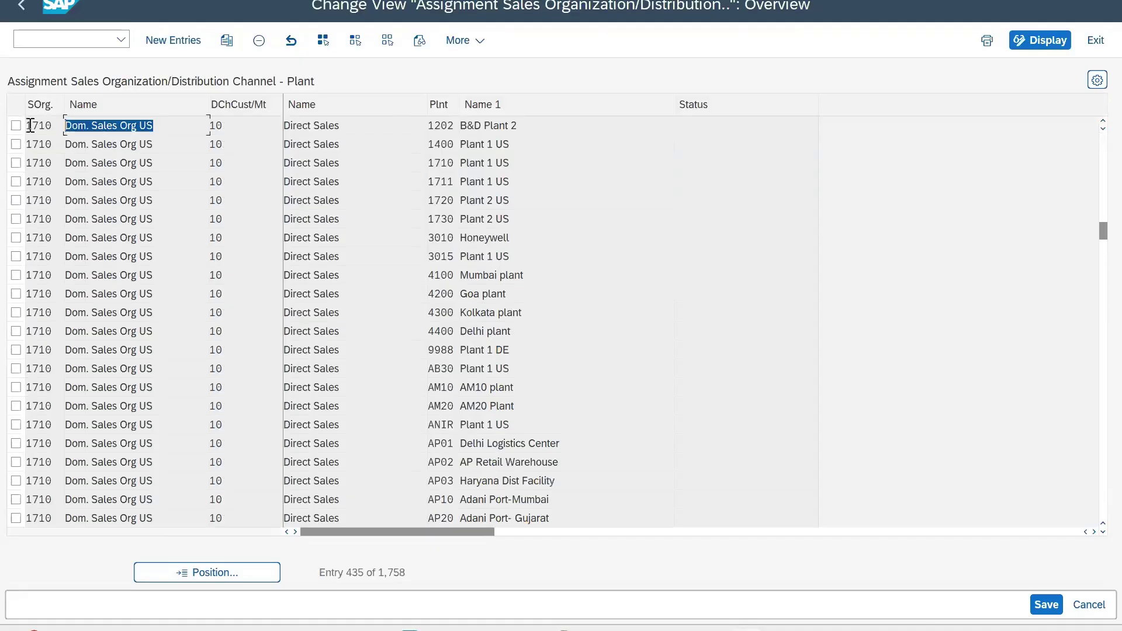
double_click(39, 125)
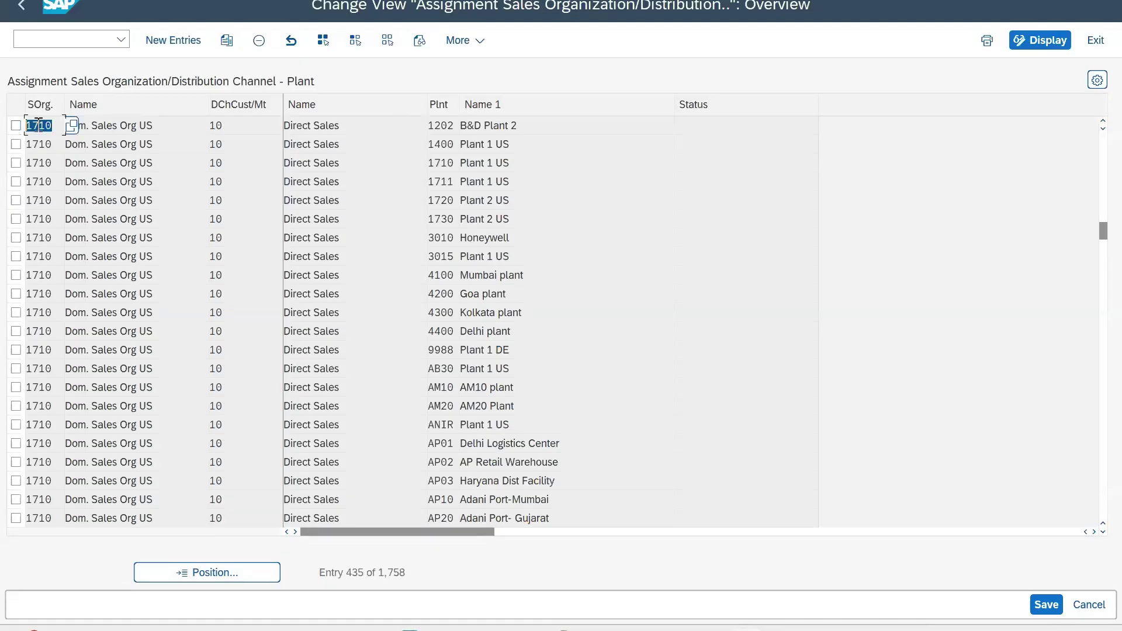
click(457, 125)
drag(456, 125, 417, 127)
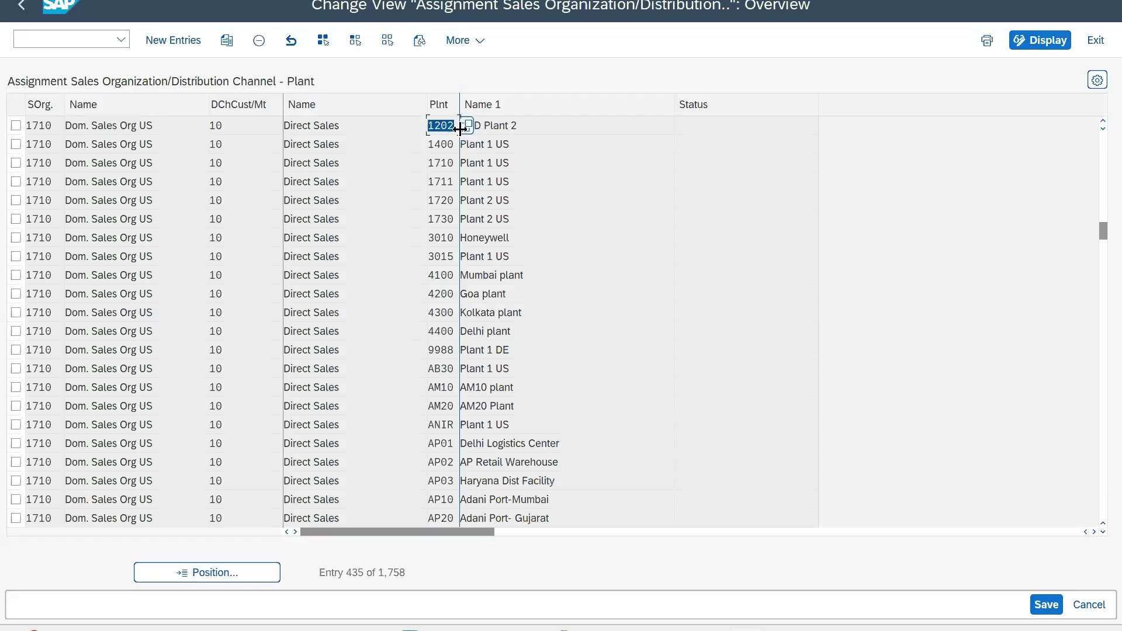
click(18, 10)
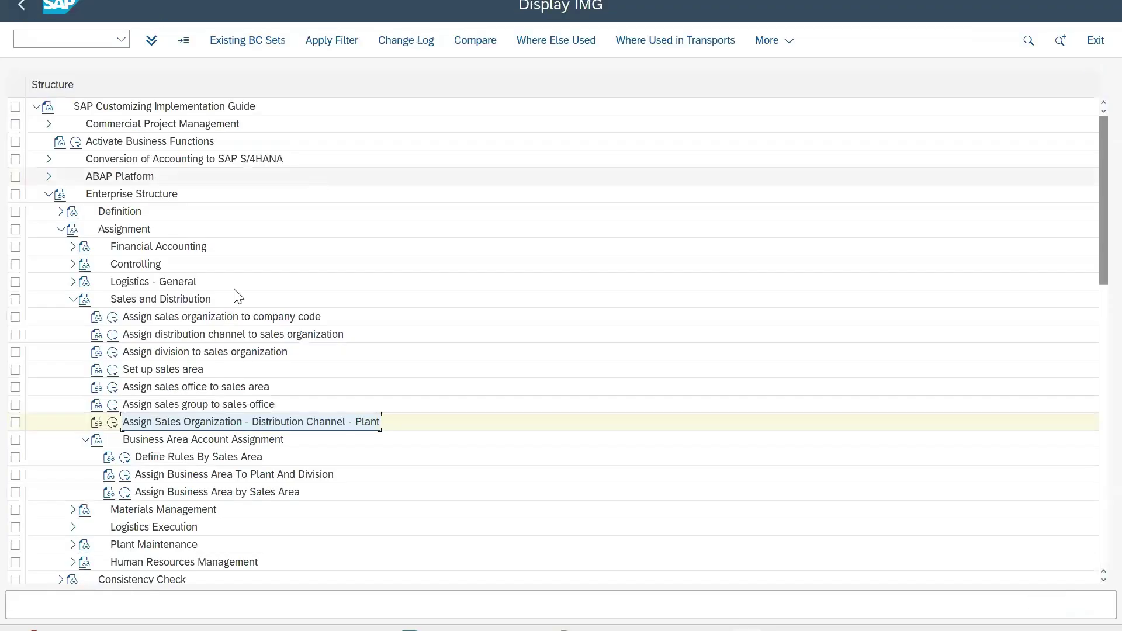
click(72, 299)
click(18, 10)
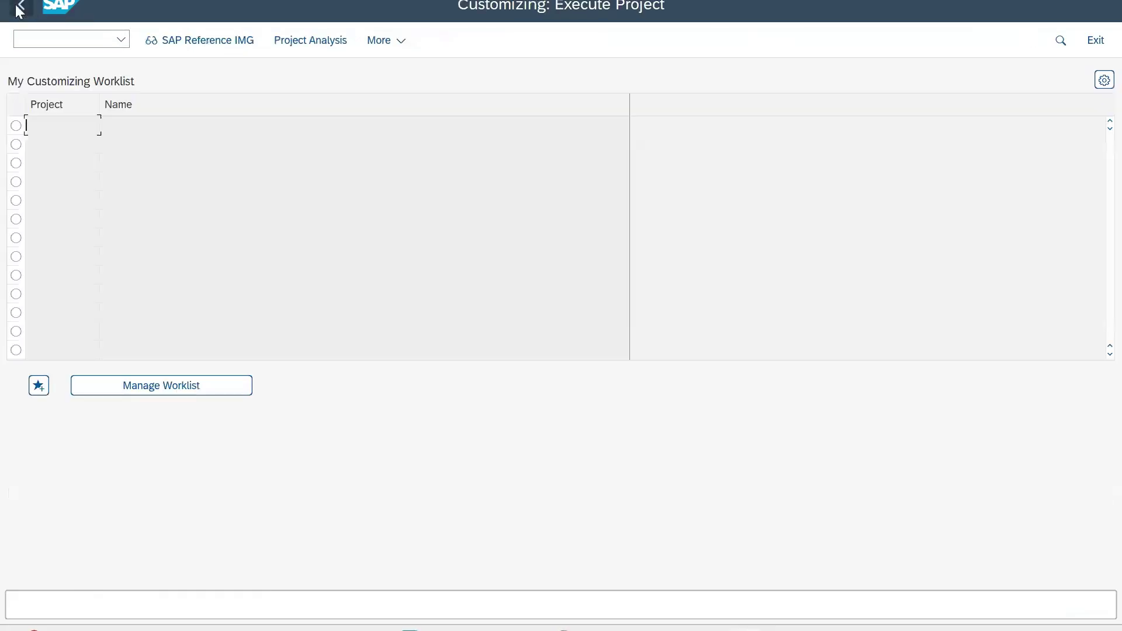
click(18, 10)
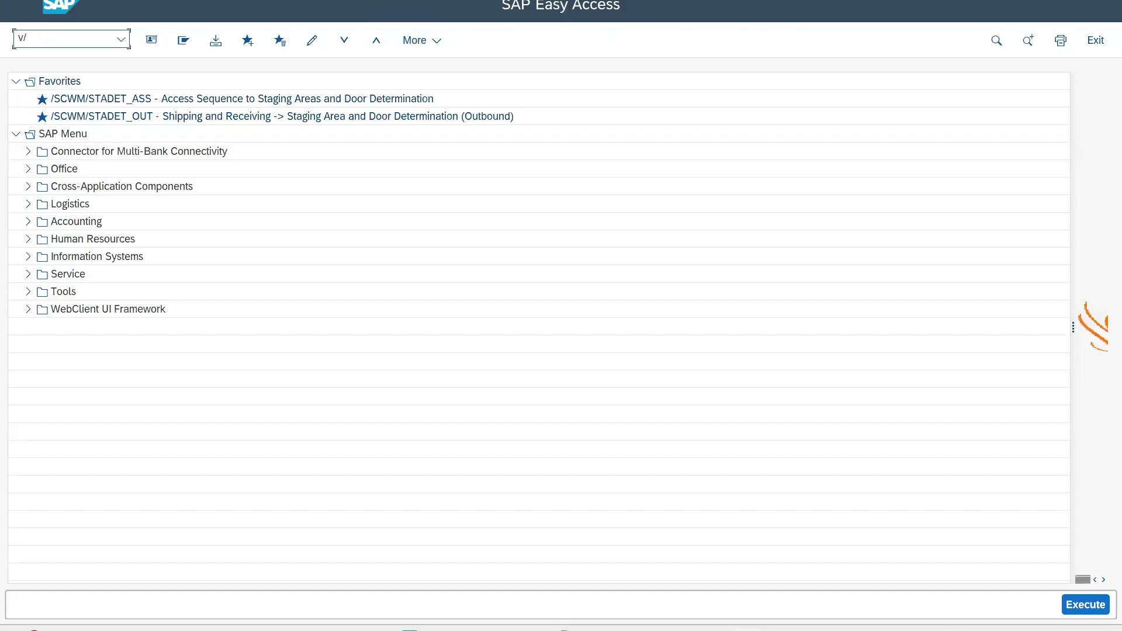
Run the transaction that opens the pricing Procedures overview.
key(Return)
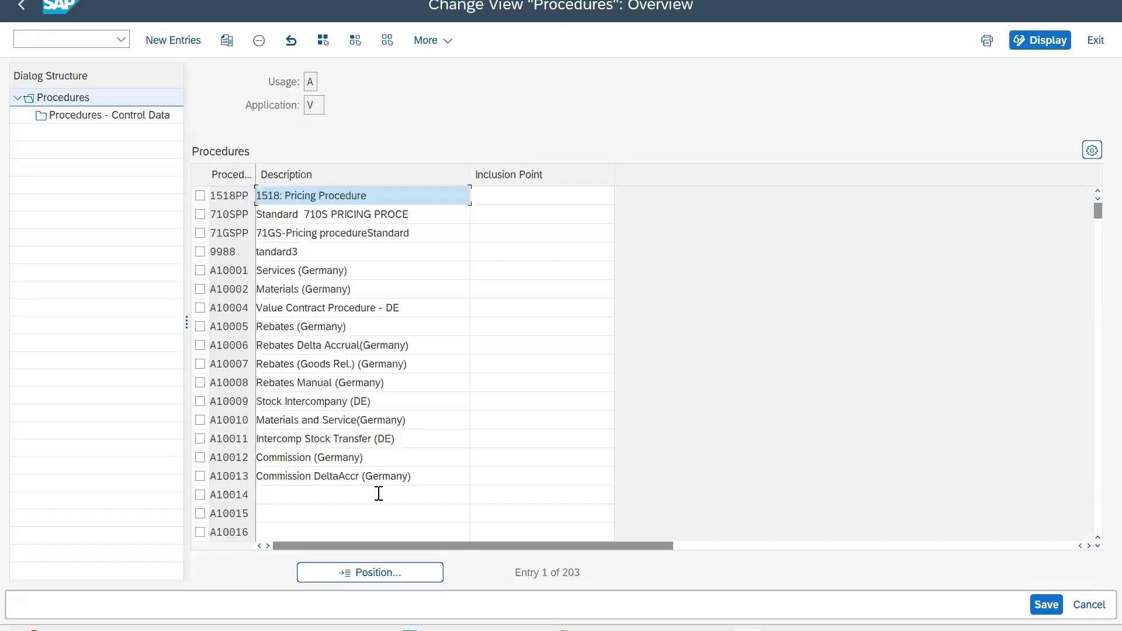
scroll(378, 494, down, 3)
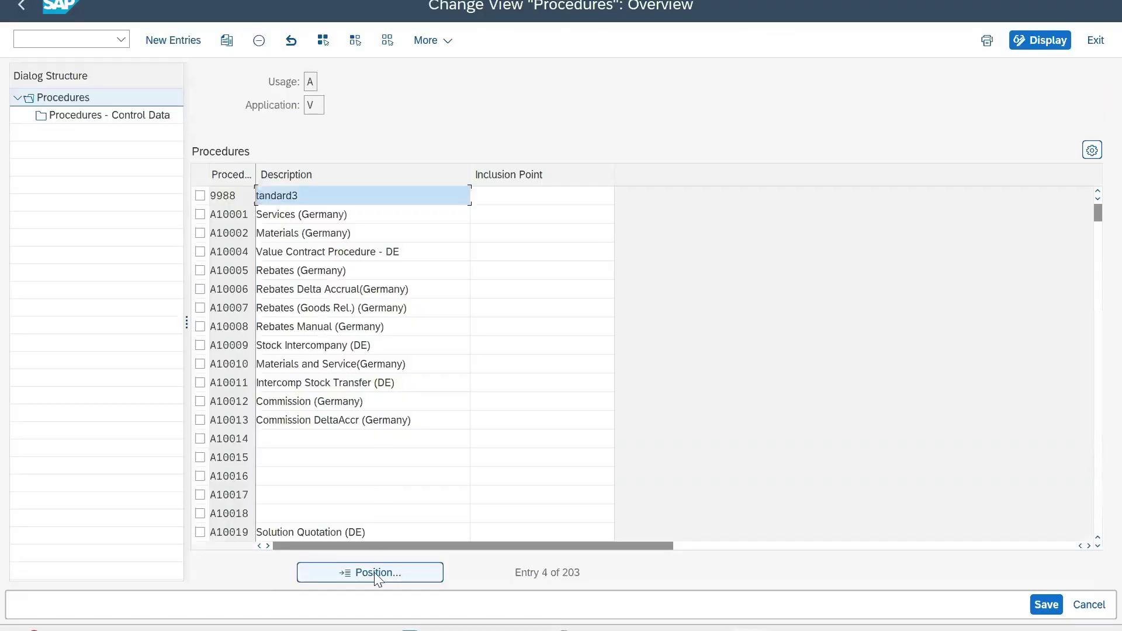
scroll(411, 400, up, 3)
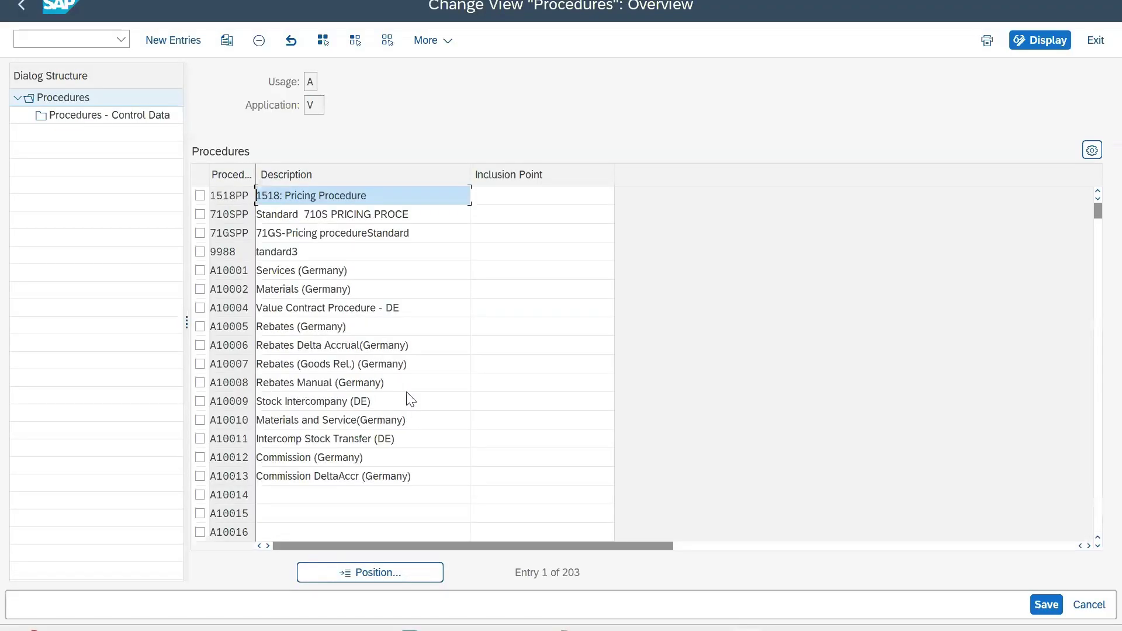
Position the procedures list on Z and open the control data of pricing procedure ZVA002.
click(384, 576)
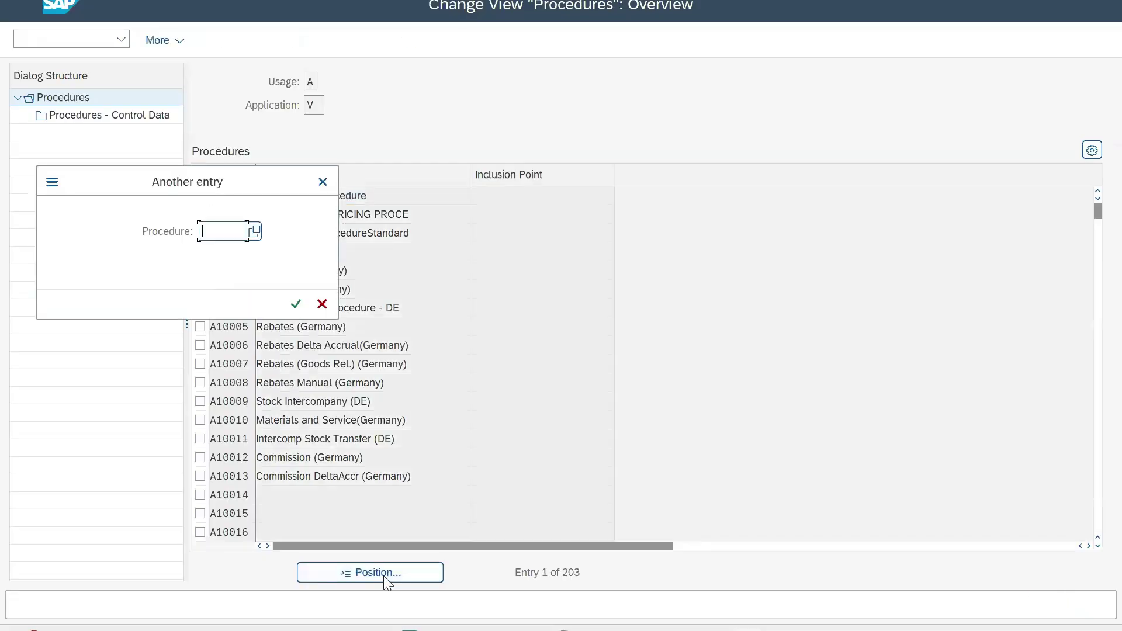
text(Z)
key(Return)
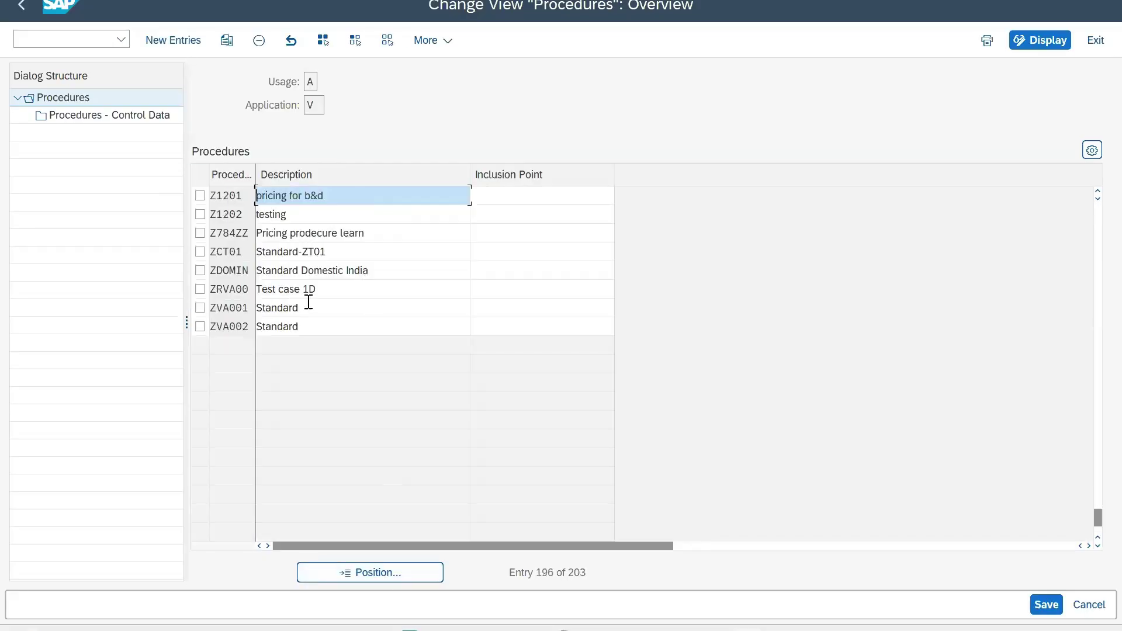
click(200, 326)
click(110, 123)
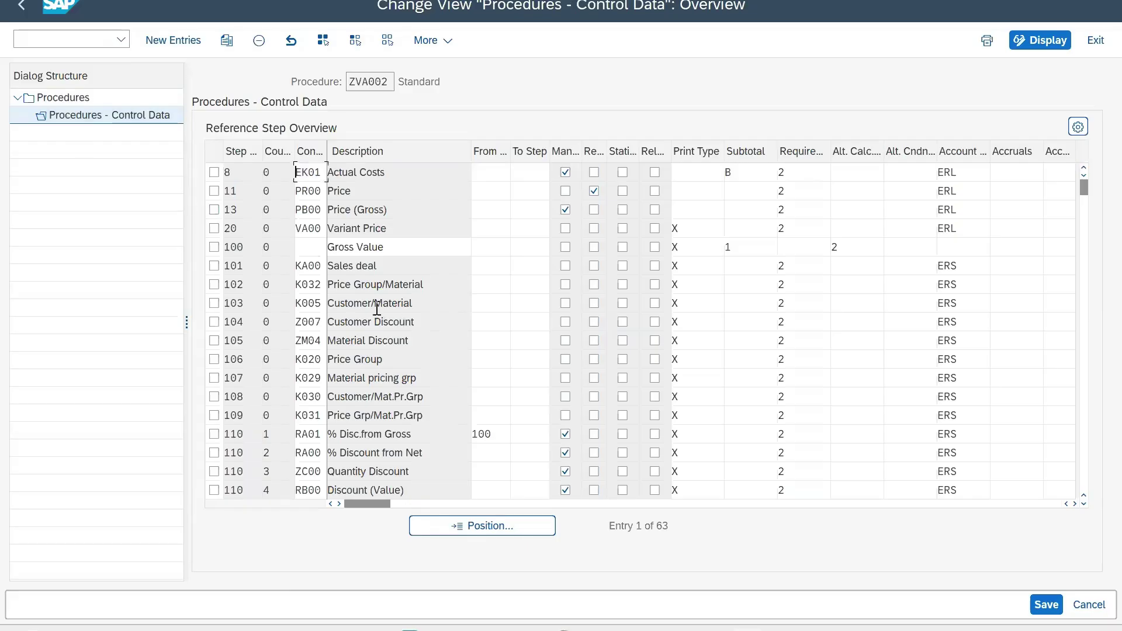
Highlight the condition types PI02 (Inter-company %) and PI01 (Inter-company Price) in the procedure's reference steps.
scroll(377, 308, down, 5)
scroll(376, 308, down, 10)
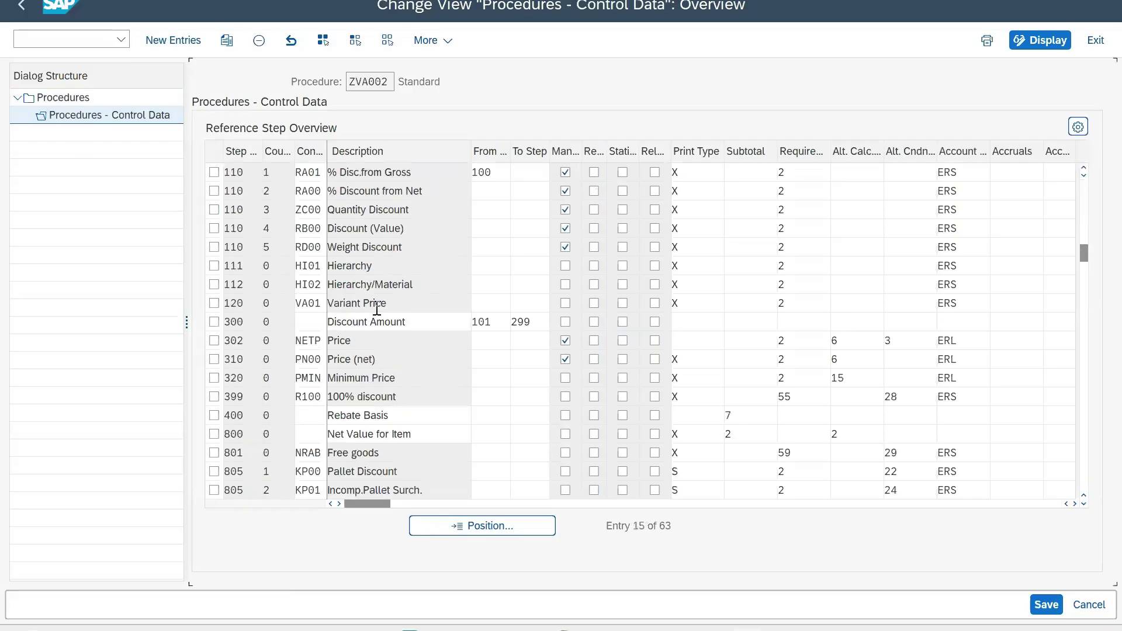
scroll(377, 316, down, 4)
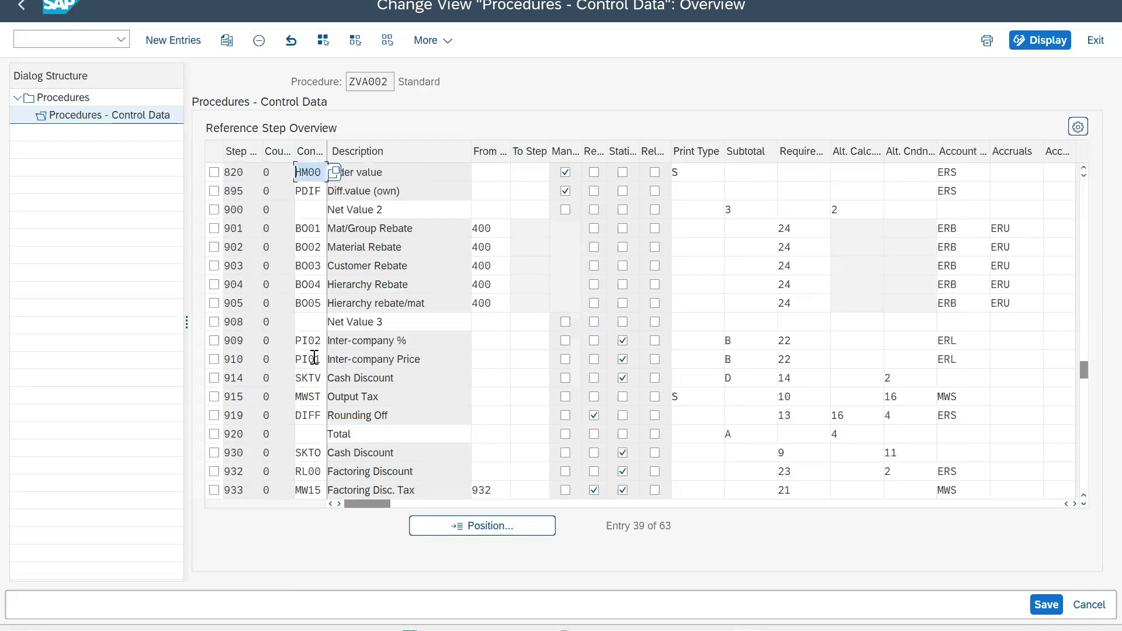
click(318, 344)
drag(319, 345, 282, 343)
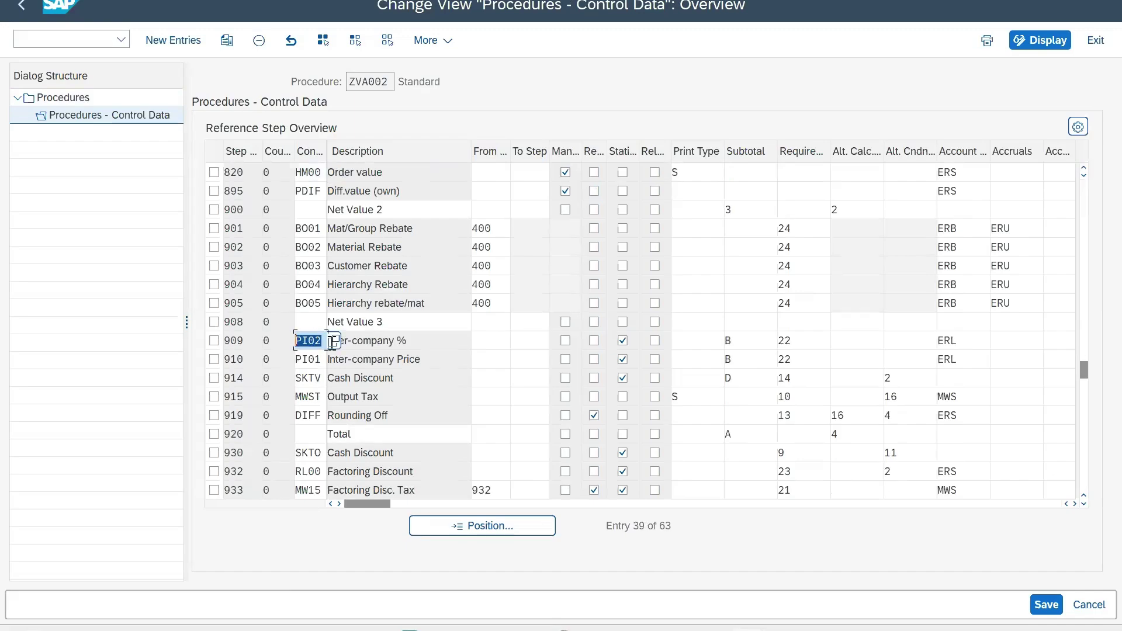
drag(409, 340, 293, 335)
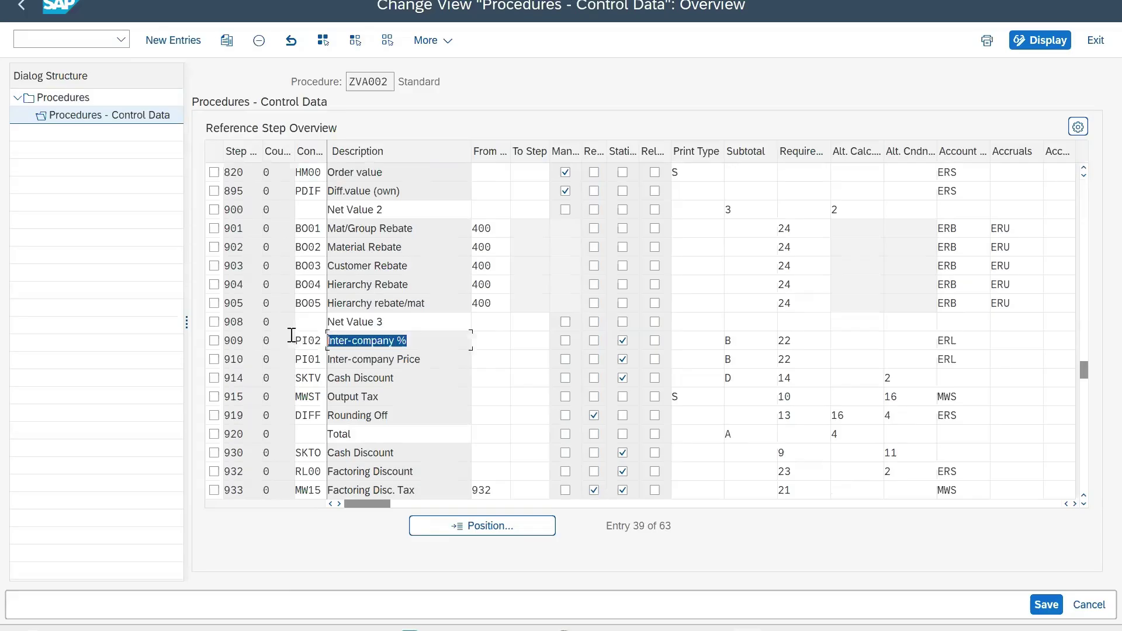
double_click(322, 358)
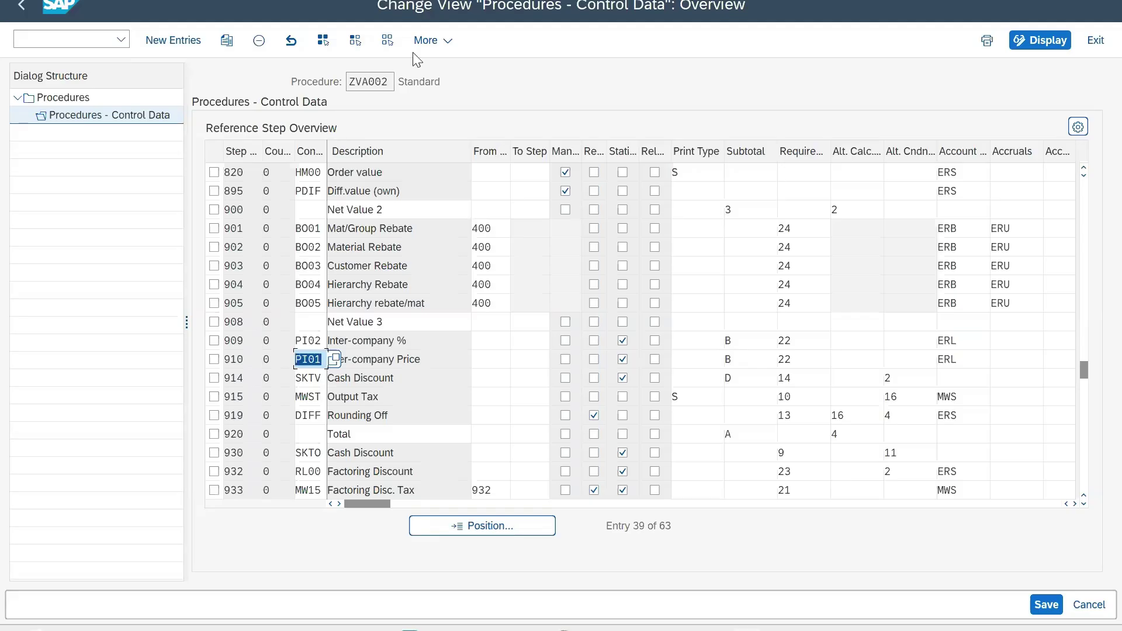
Highlight the procedure name ZVA002, review its reference steps, and return to the Procedures overview.
drag(389, 81, 314, 77)
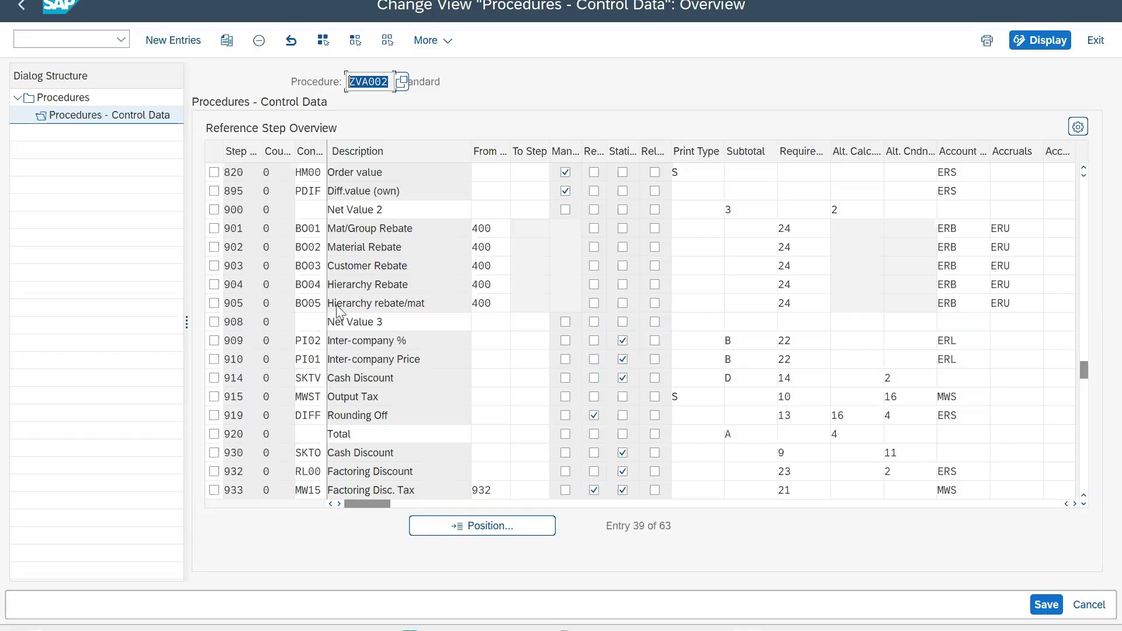
click(395, 392)
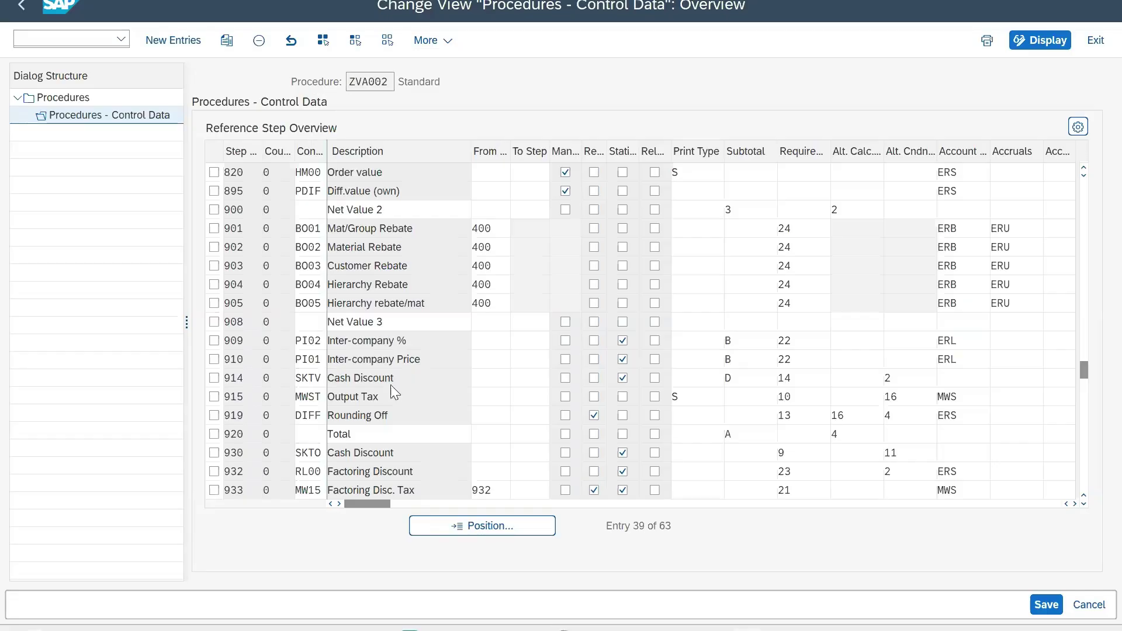
scroll(395, 392, up, 6)
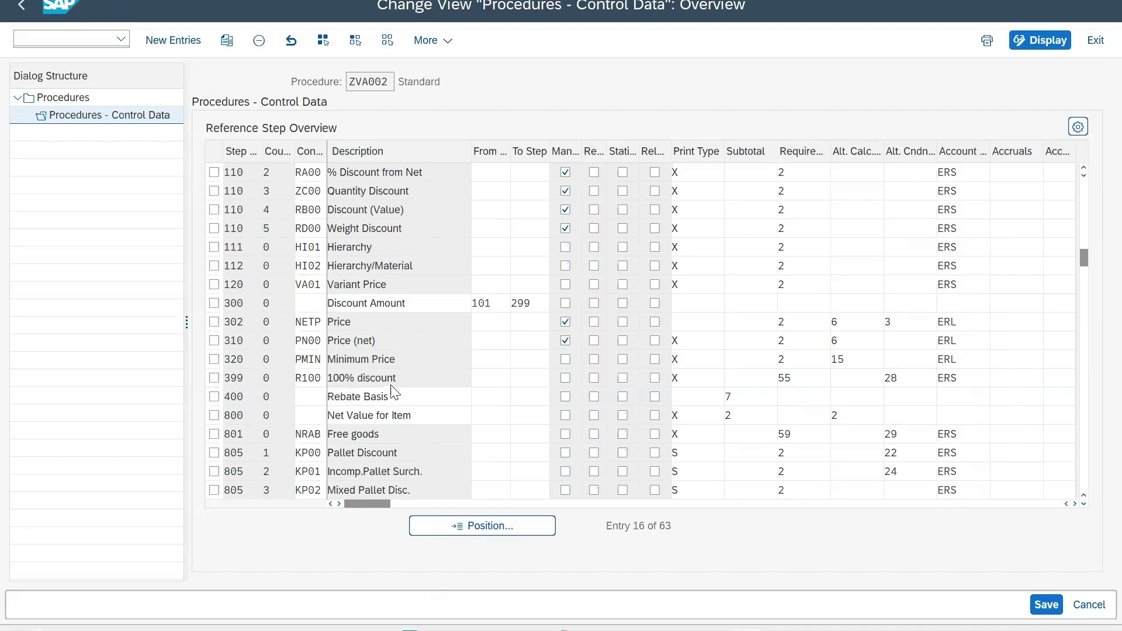
scroll(395, 392, down, 3)
click(20, 12)
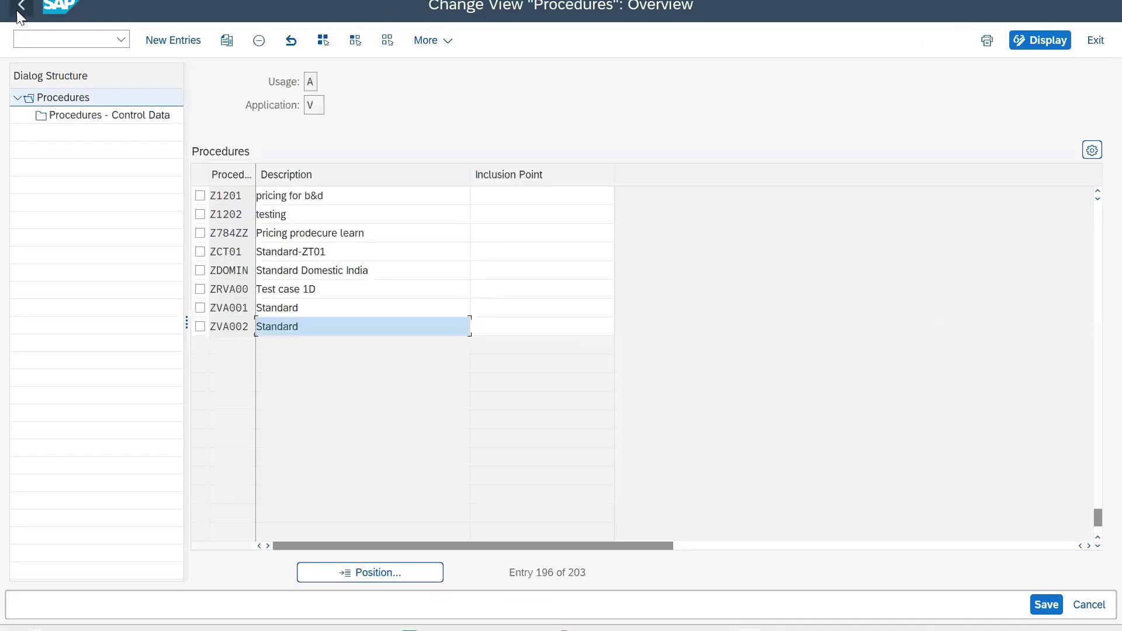
Position the procedures list on Z and open the control data of pricing procedure Z1202.
click(366, 574)
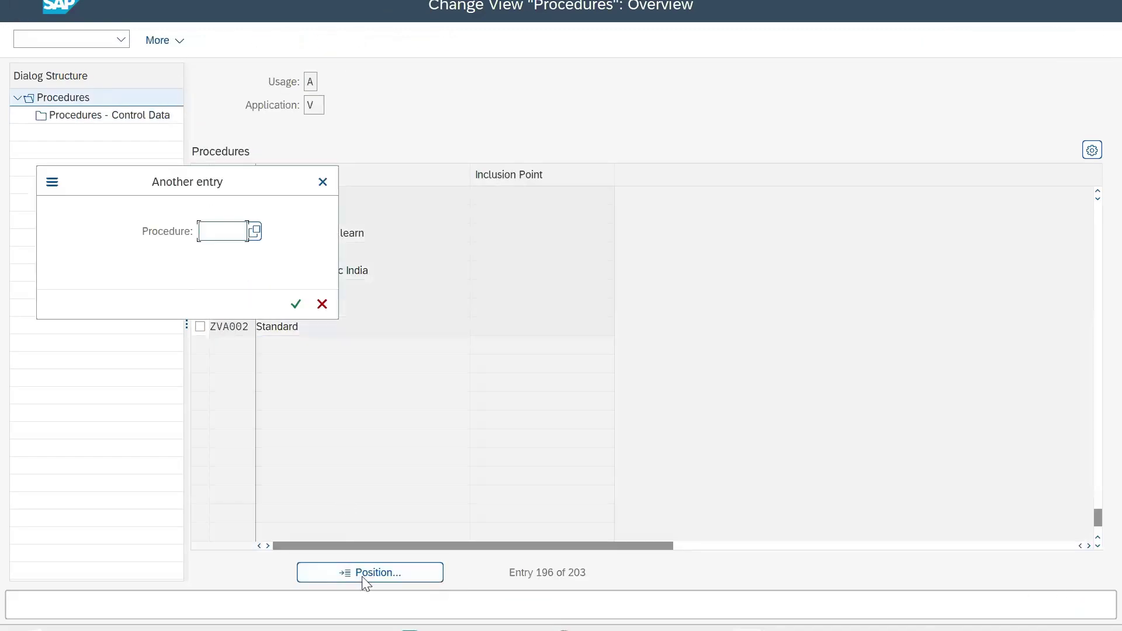
text(z)
key(Return)
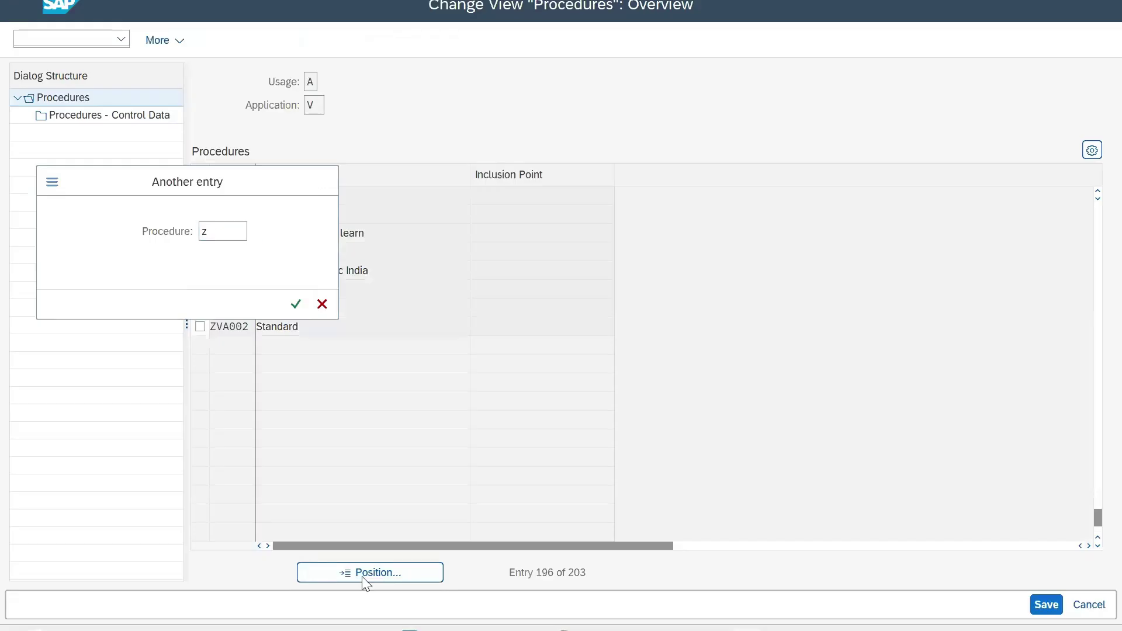
key(Return)
click(202, 214)
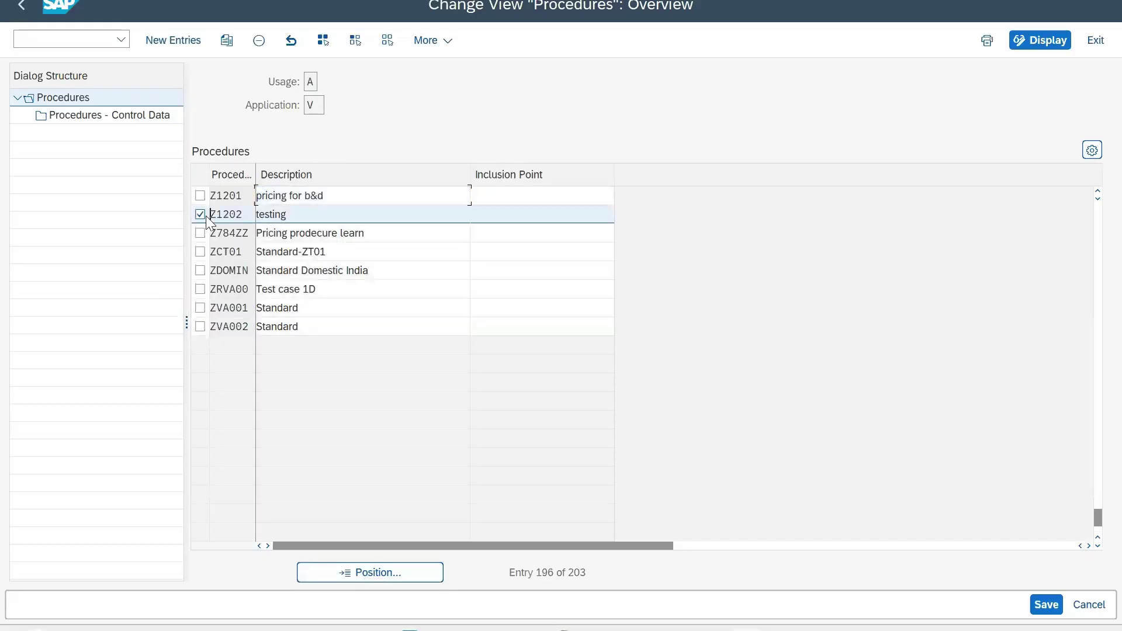
click(140, 117)
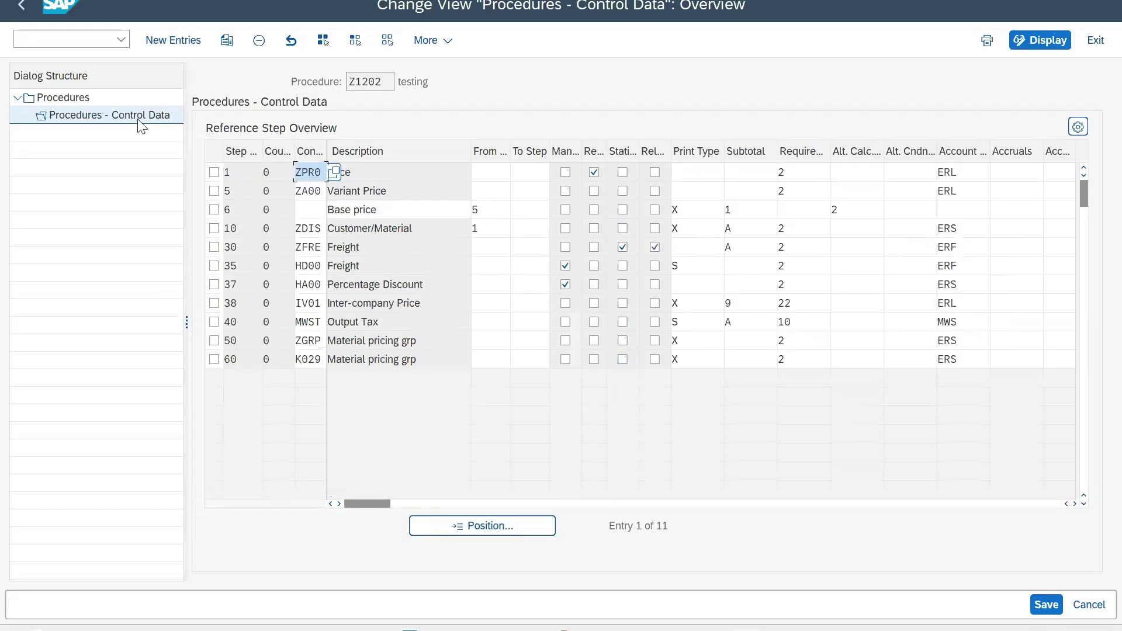
Highlight condition type IV01 (Inter-company Price) and check its requirement and account key in the reference steps.
double_click(320, 304)
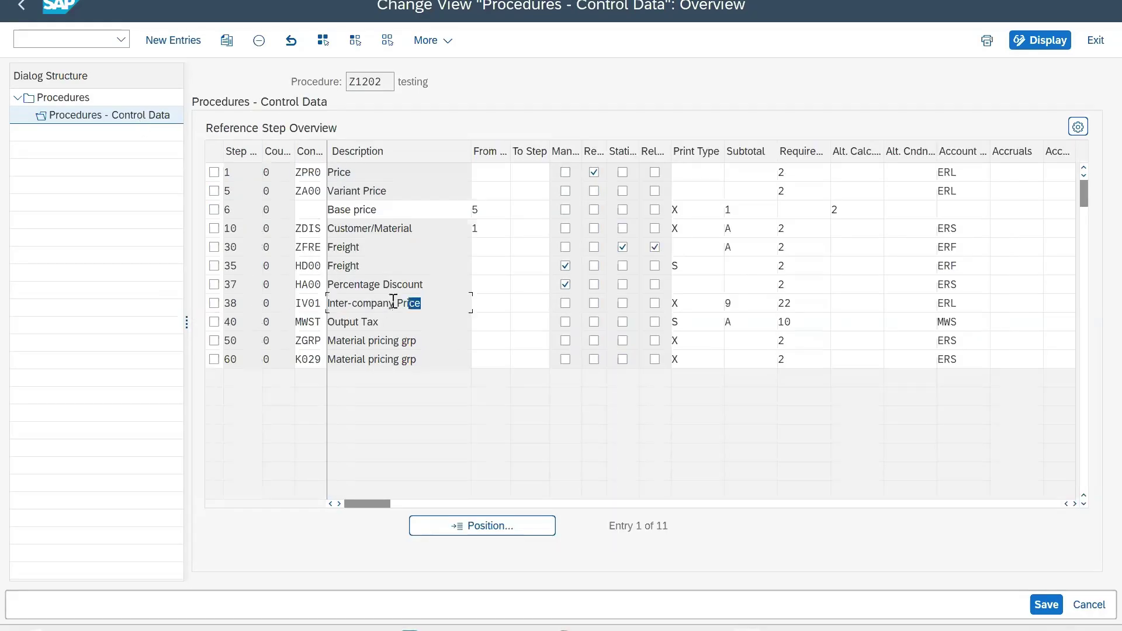
key(Tab)
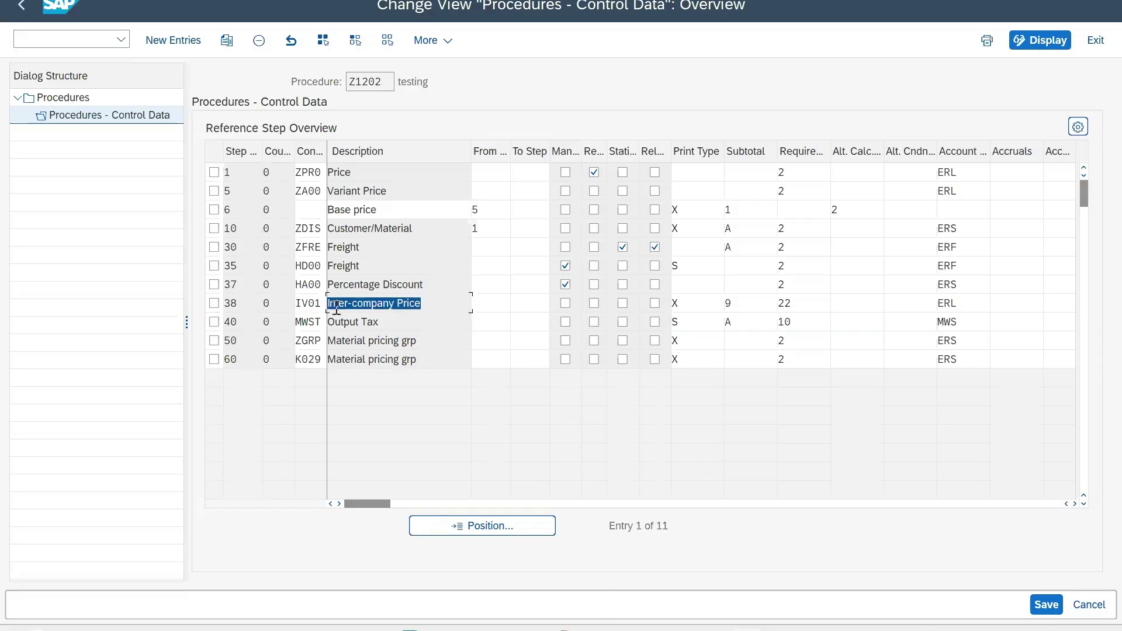
drag(323, 303, 284, 304)
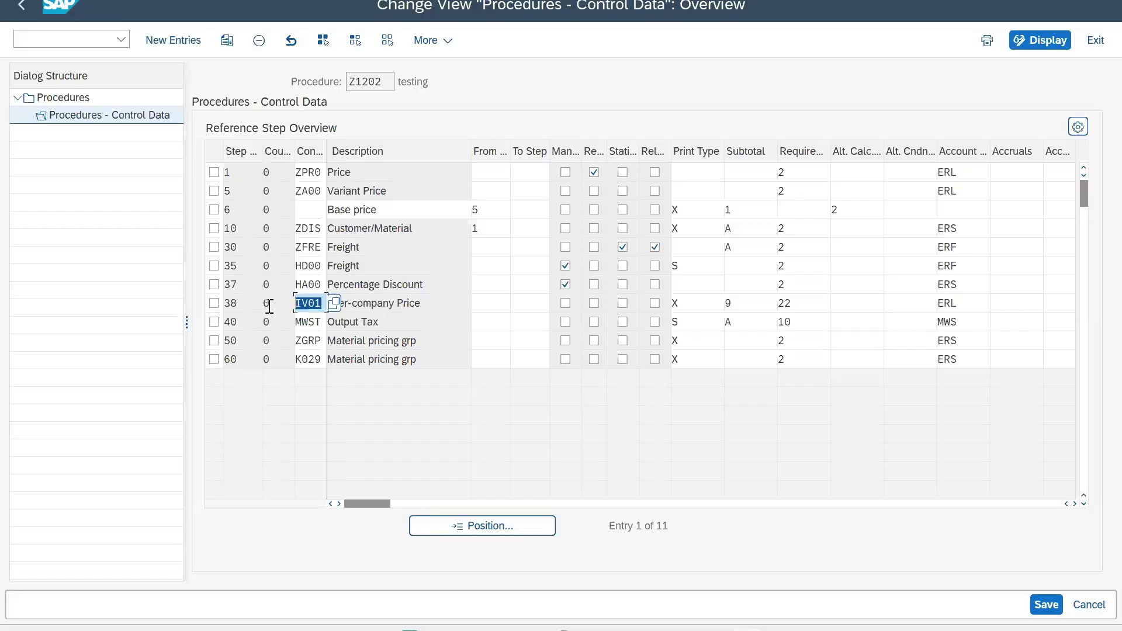
click(710, 304)
click(814, 298)
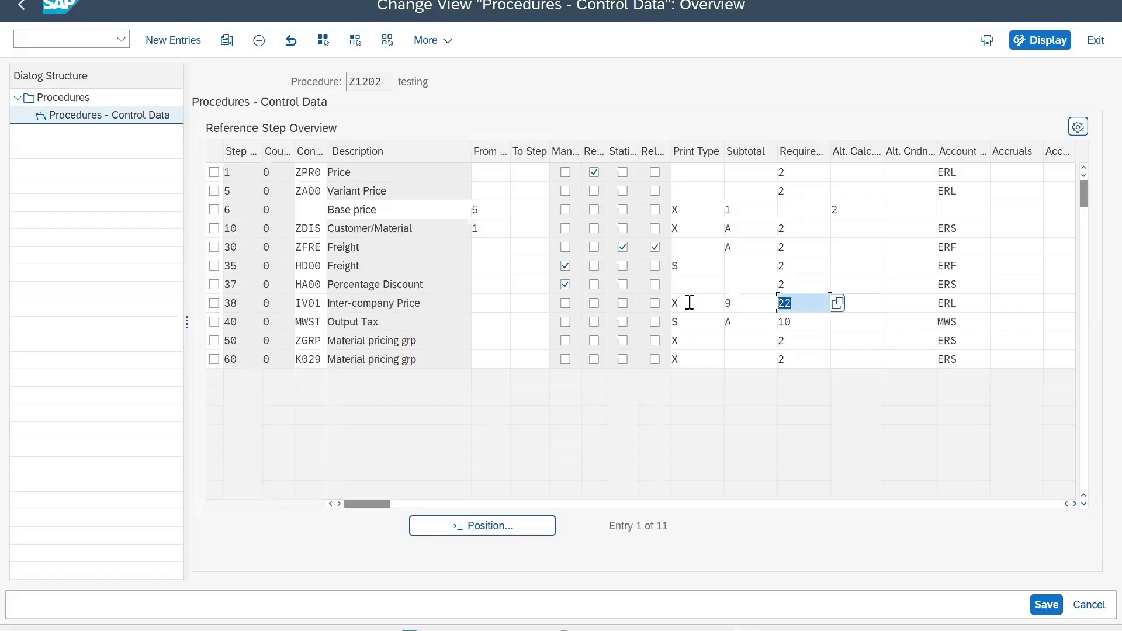
click(967, 302)
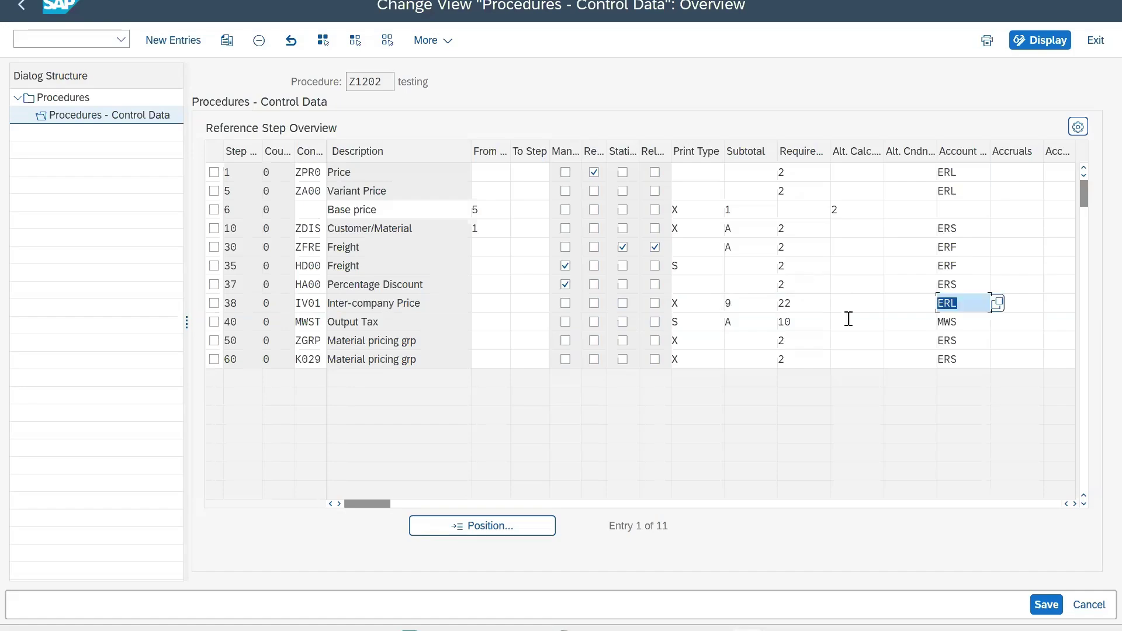
Leave the pricing procedures and run transaction OVKK for pricing procedure determination.
click(23, 7)
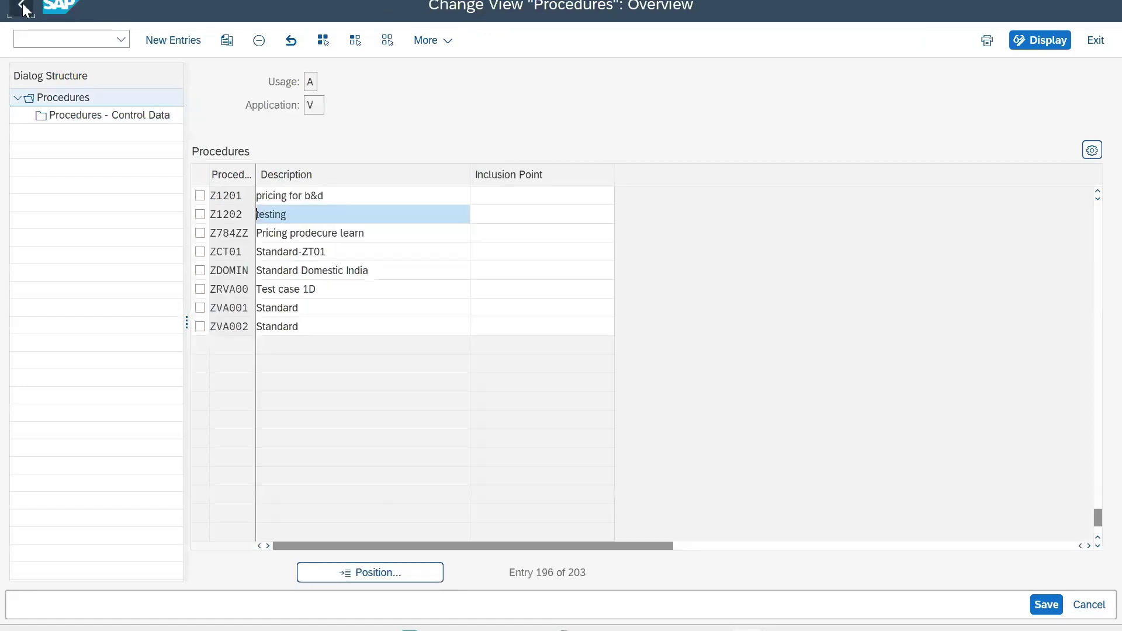
click(22, 7)
click(60, 42)
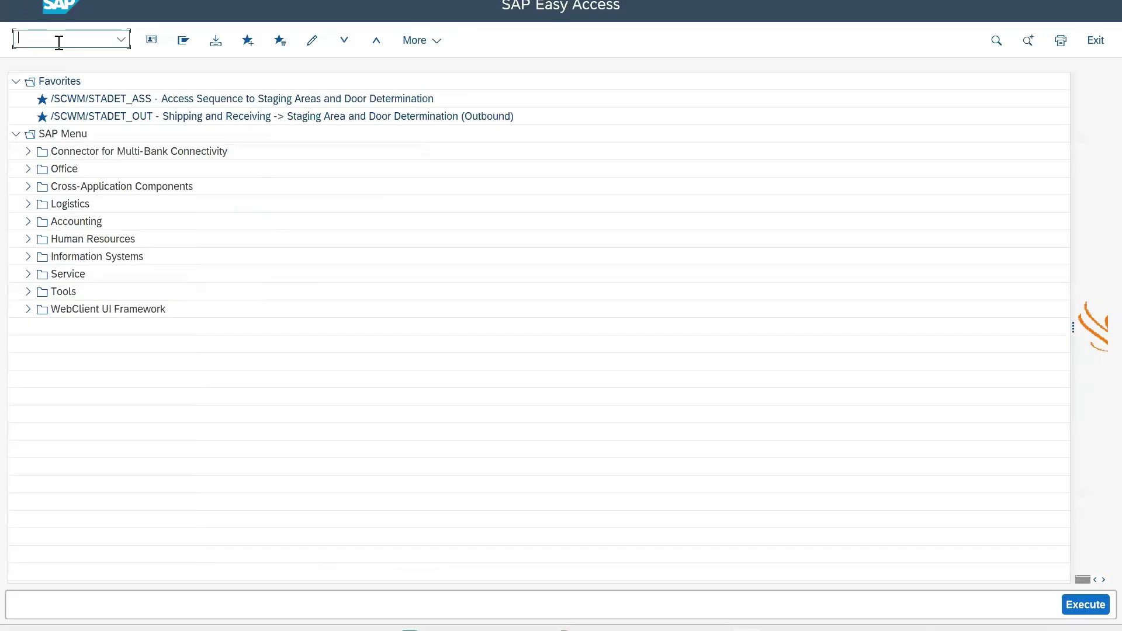
text(Ovkk)
key(Return)
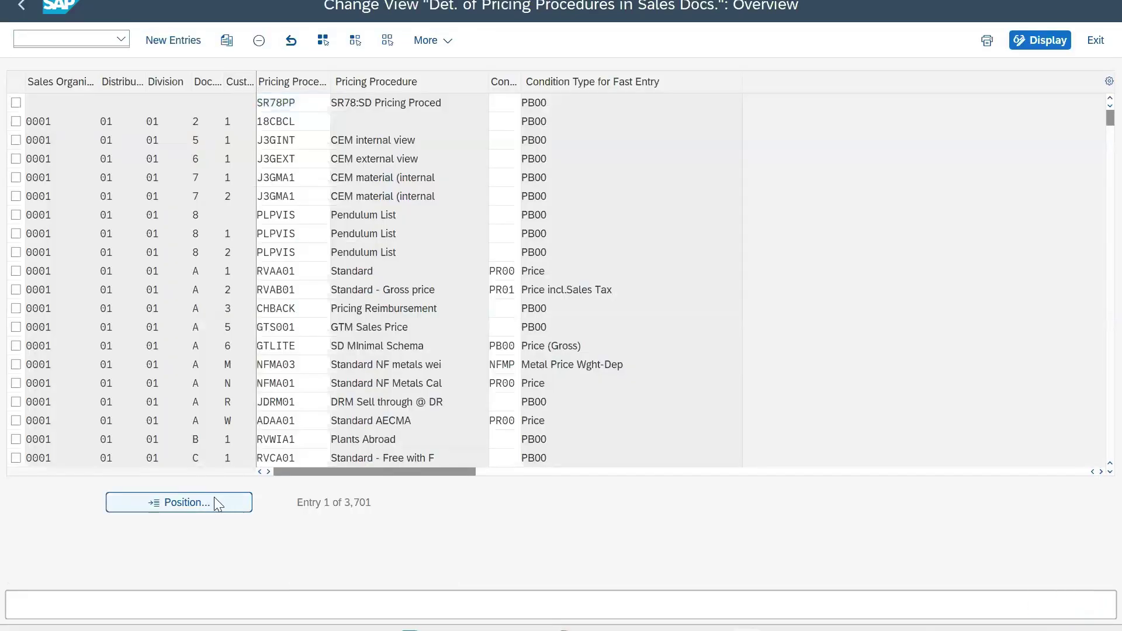
Position the determination list on sales organization 1710, distribution channel 10, division 00, document pricing procedure A and customer pricing procedure 02.
click(217, 502)
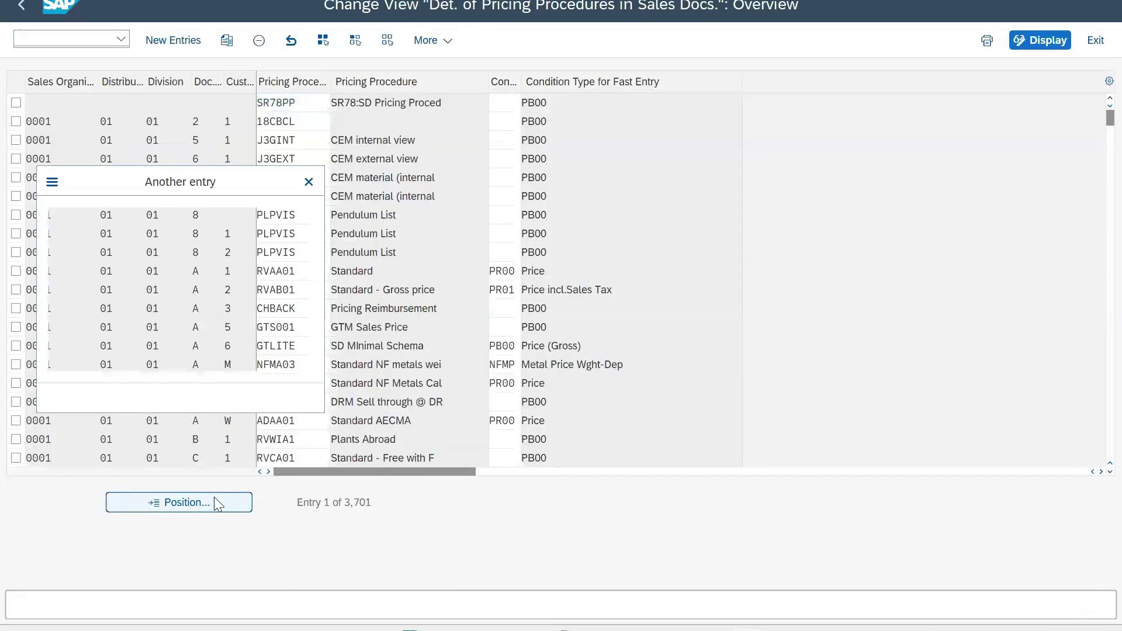
text(1710)
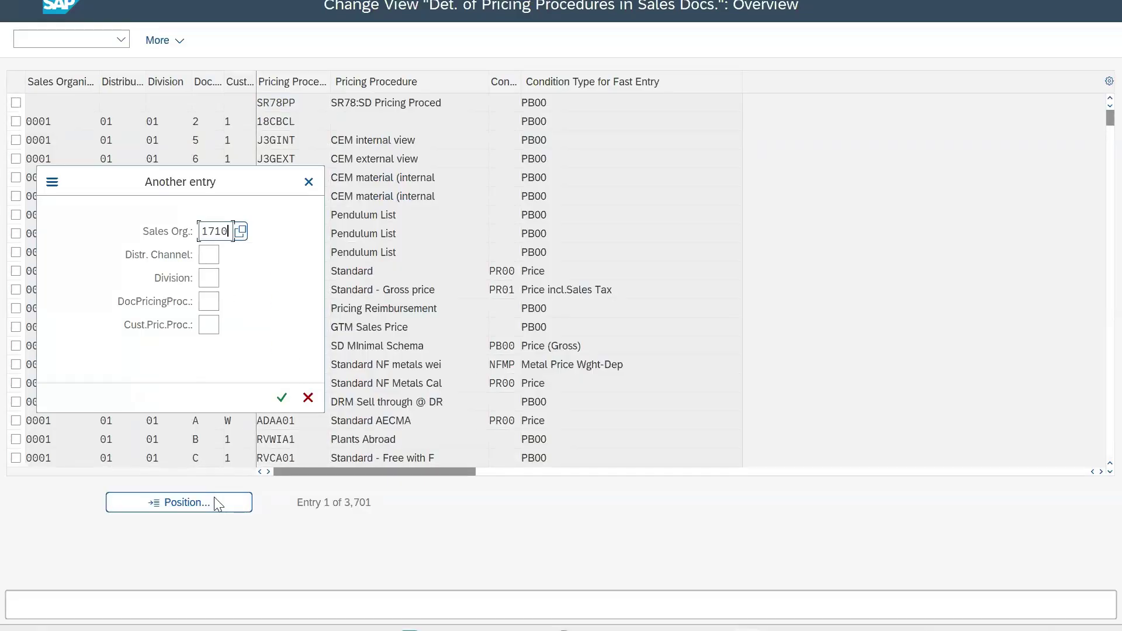
key(Tab)
text(10)
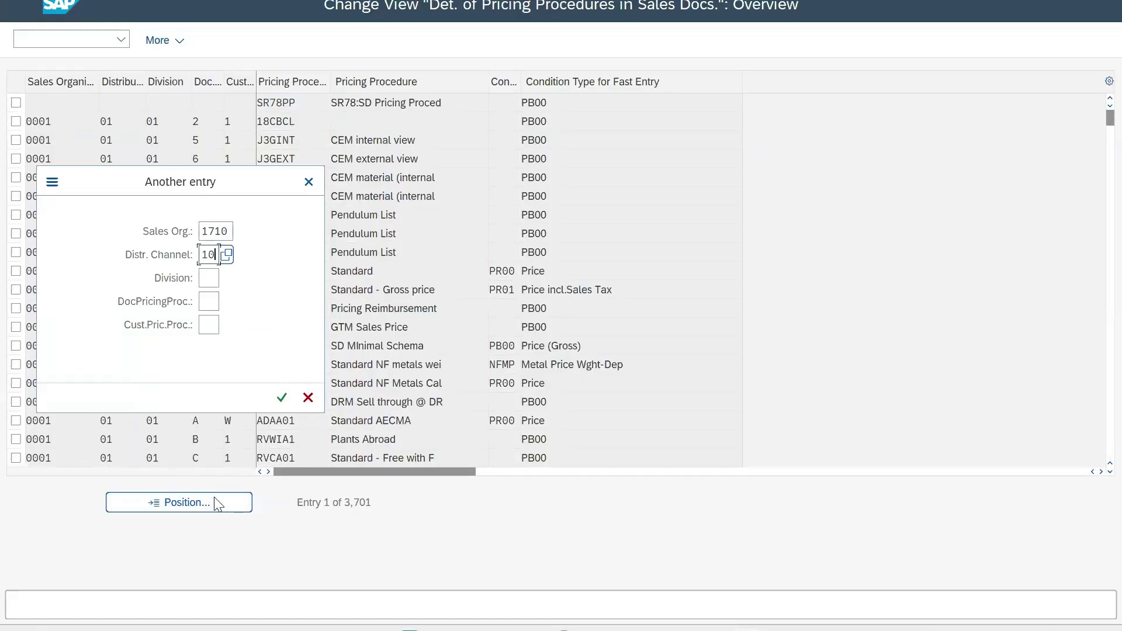
key(Tab)
text(0)
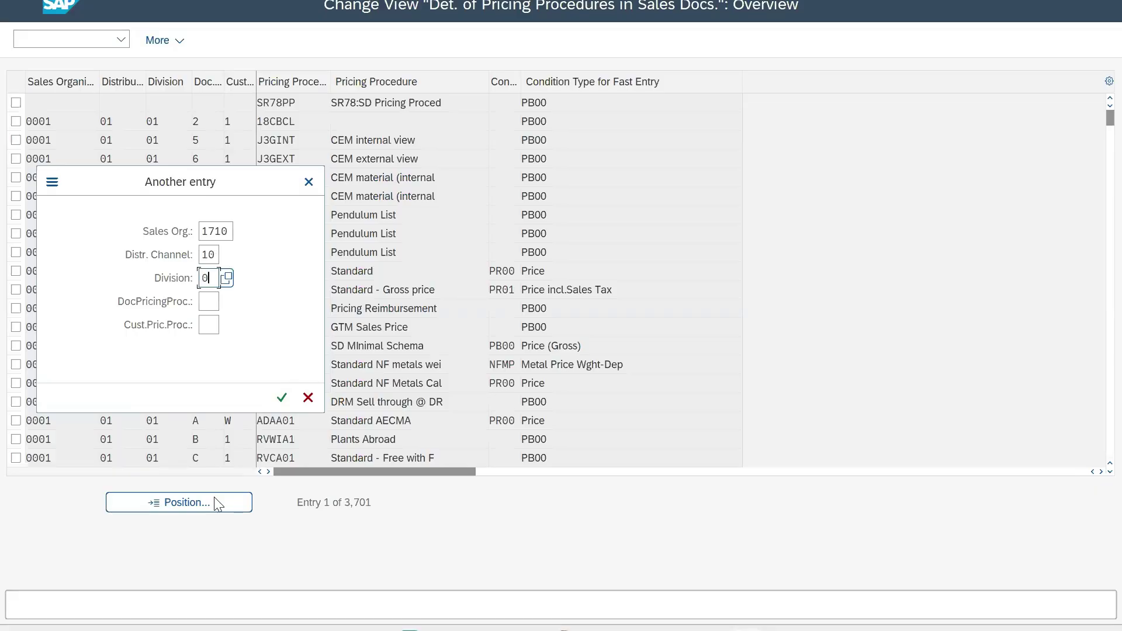
text(0)
key(Tab)
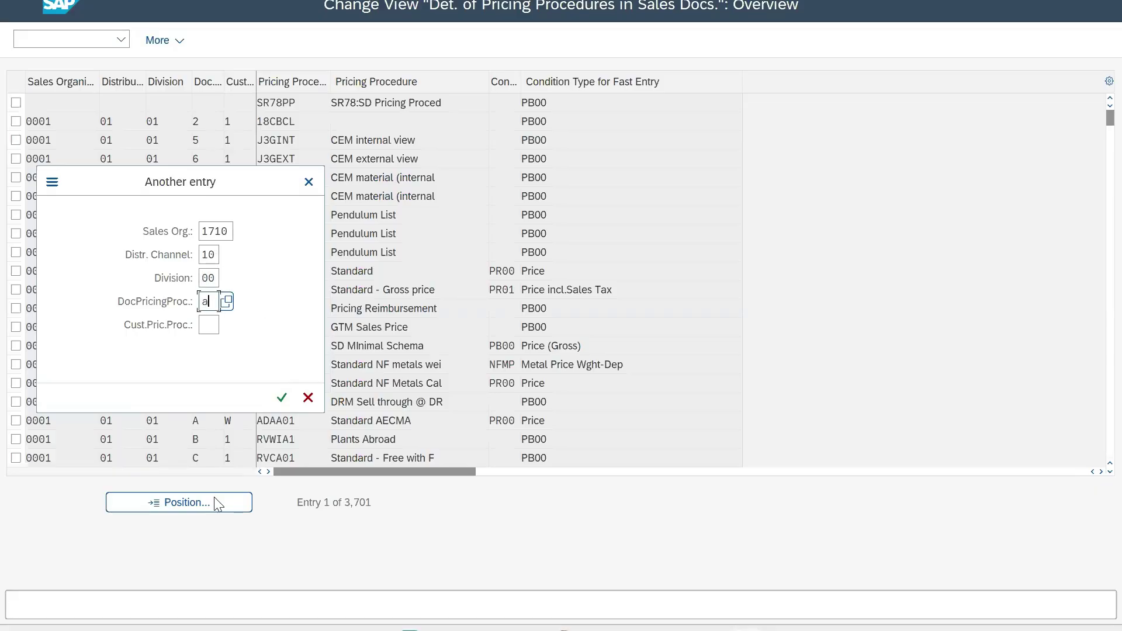
key(Tab)
text(02)
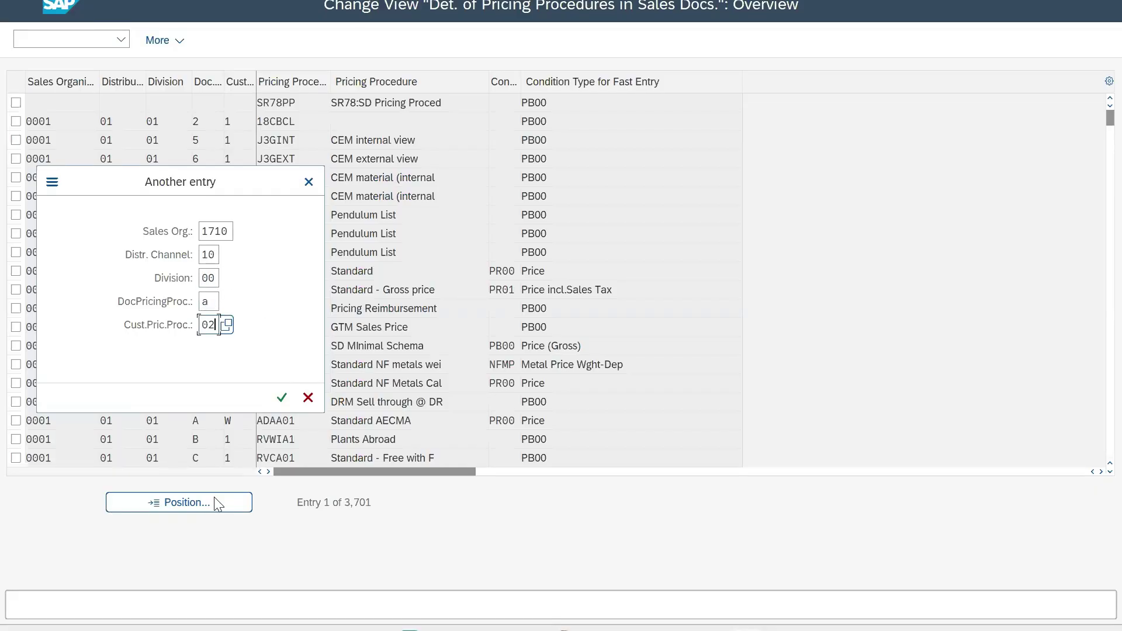
key(BackSpace)
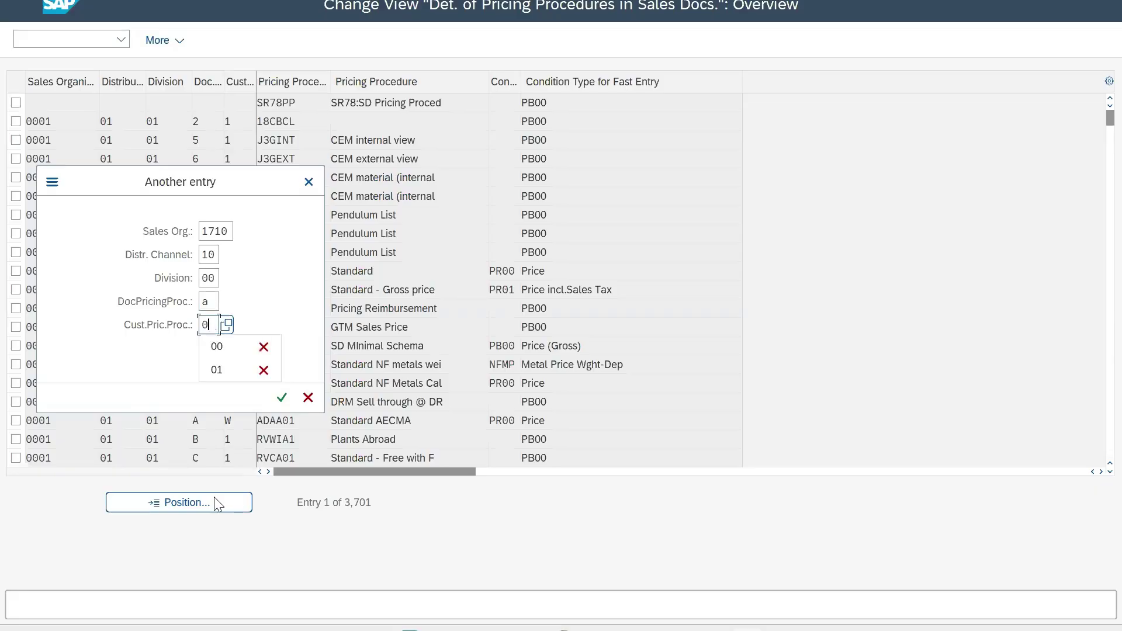
text(1)
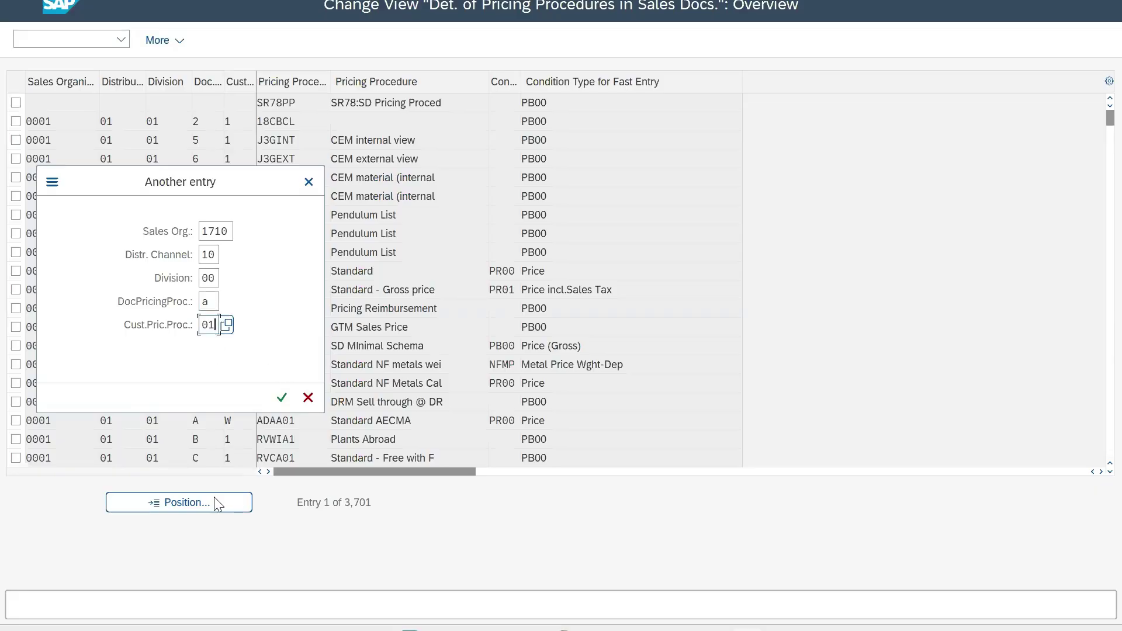
key(BackSpace)
text(2)
key(Return)
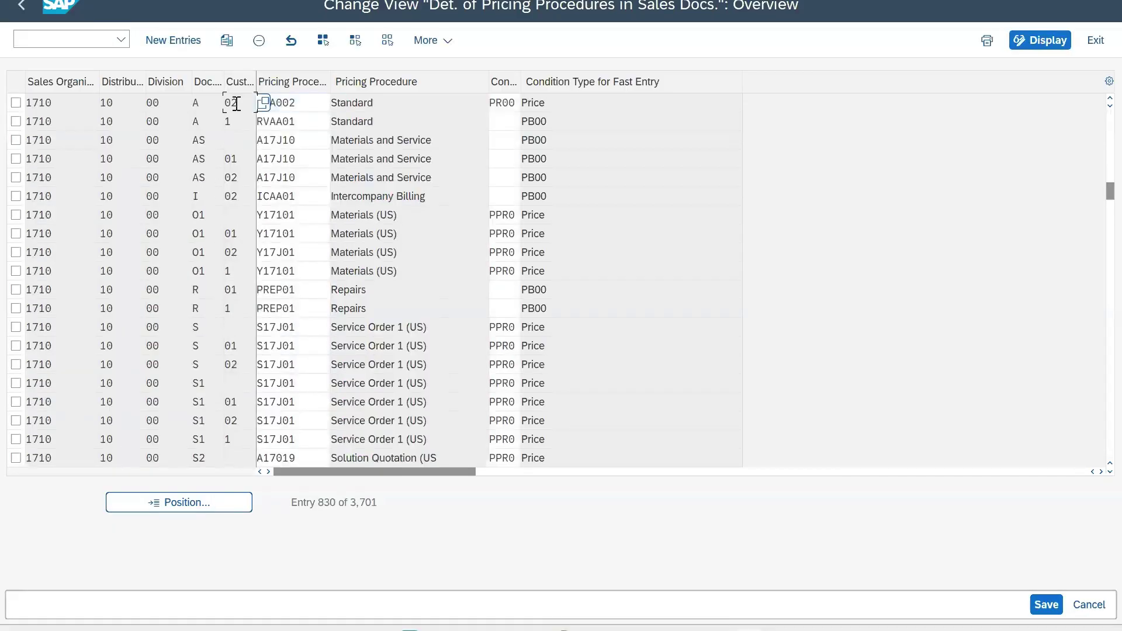
Highlight customer pricing procedure 02 in the 1710/10/00/A entry and switch to the Maintain Business Partner session.
drag(240, 104, 211, 104)
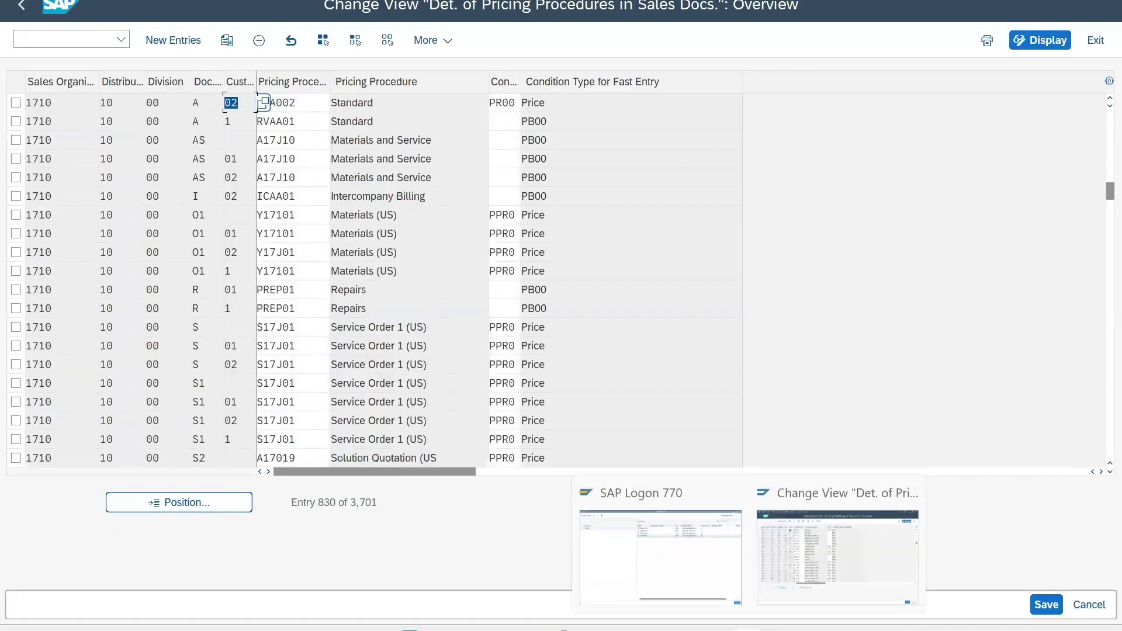
key(alt+space)
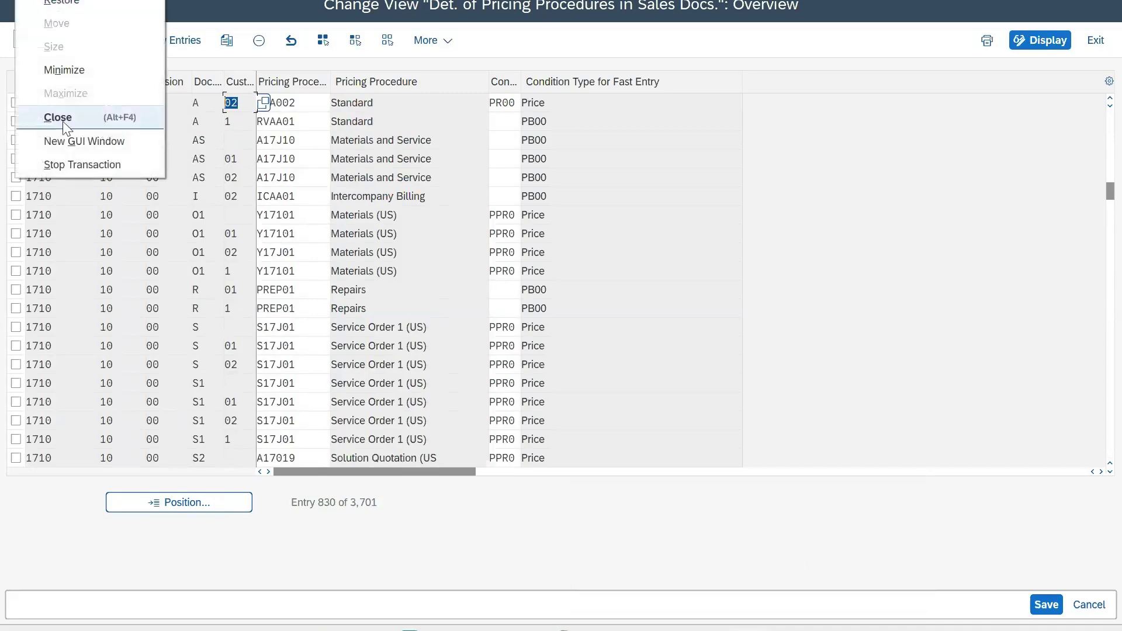
key(Escape)
key(F3)
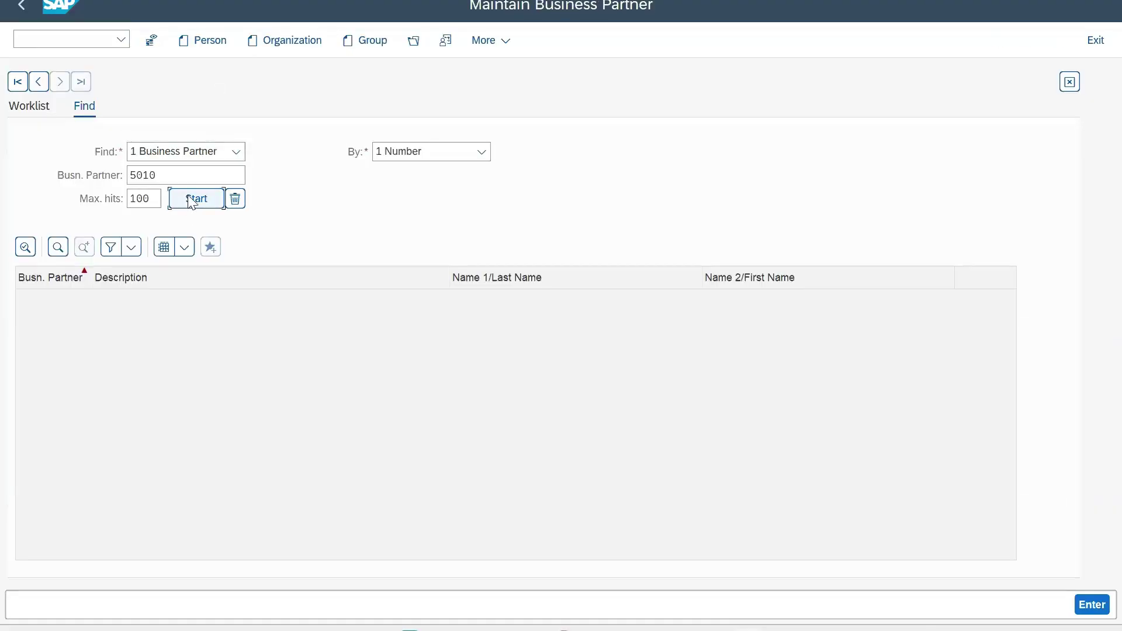
Search for the entered business partner, open the 1710 test customer, and highlight its customer pricing procedure in the sales area's order data.
click(192, 201)
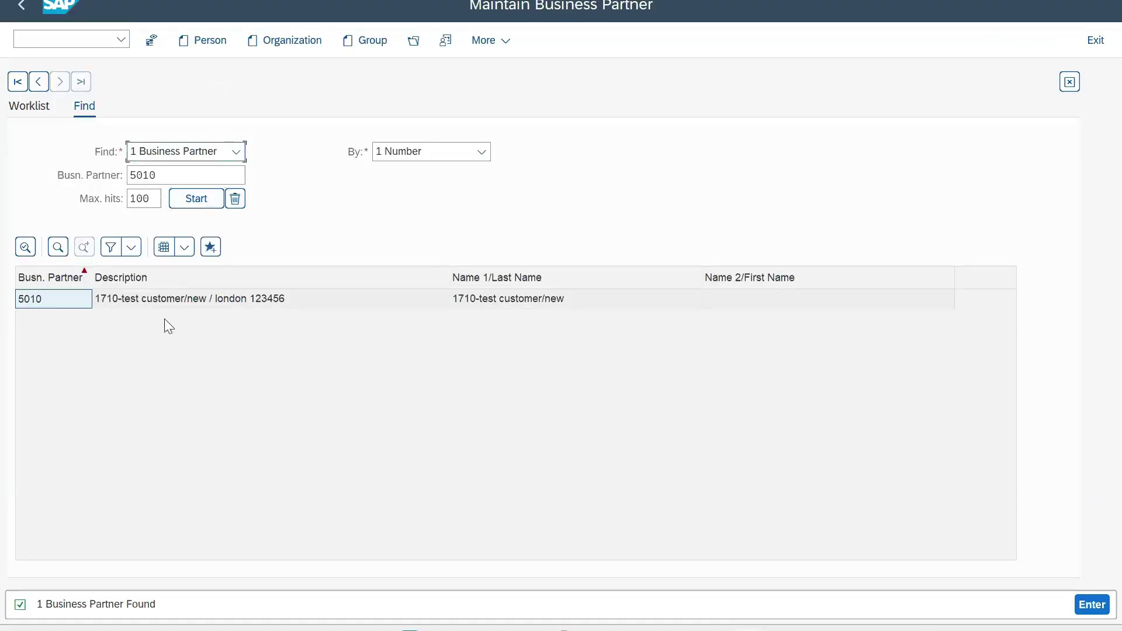
double_click(163, 297)
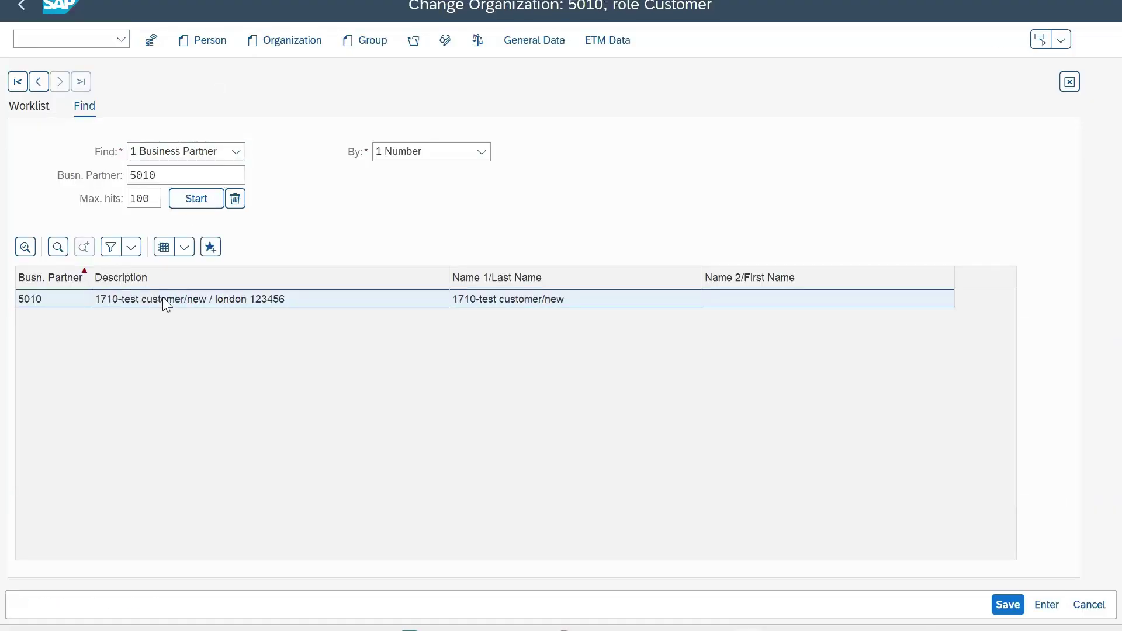
scroll(251, 398, down, 10)
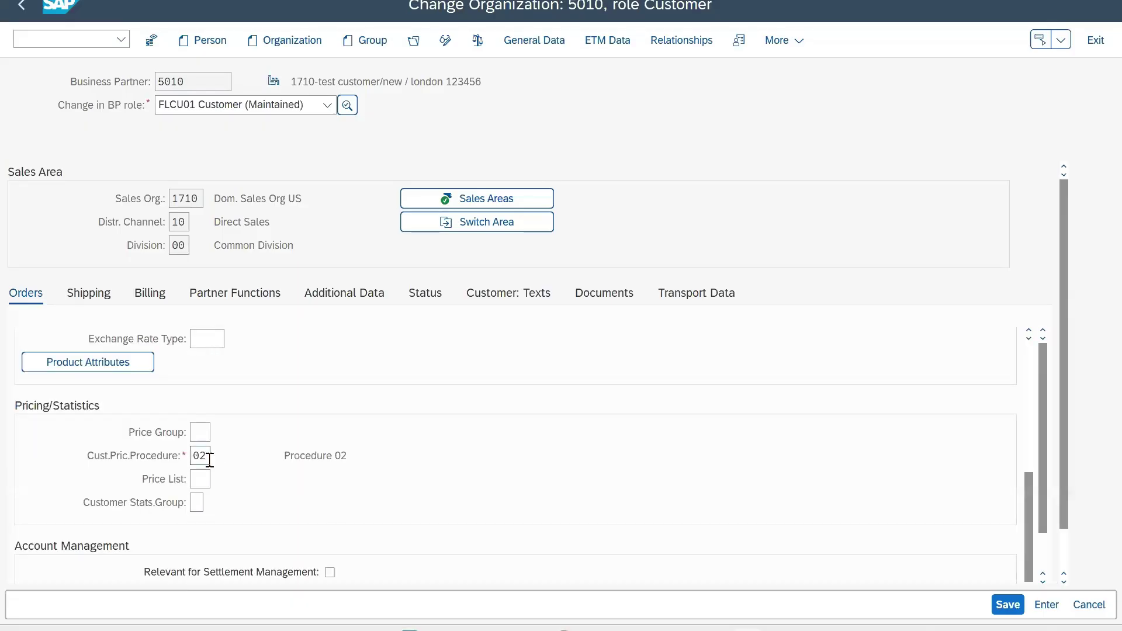
drag(211, 456, 188, 463)
Switch back to the pricing procedure determination session and highlight procedure ZVA002 in the 1710/10/00/A/02 entry.
click(749, 629)
click(825, 573)
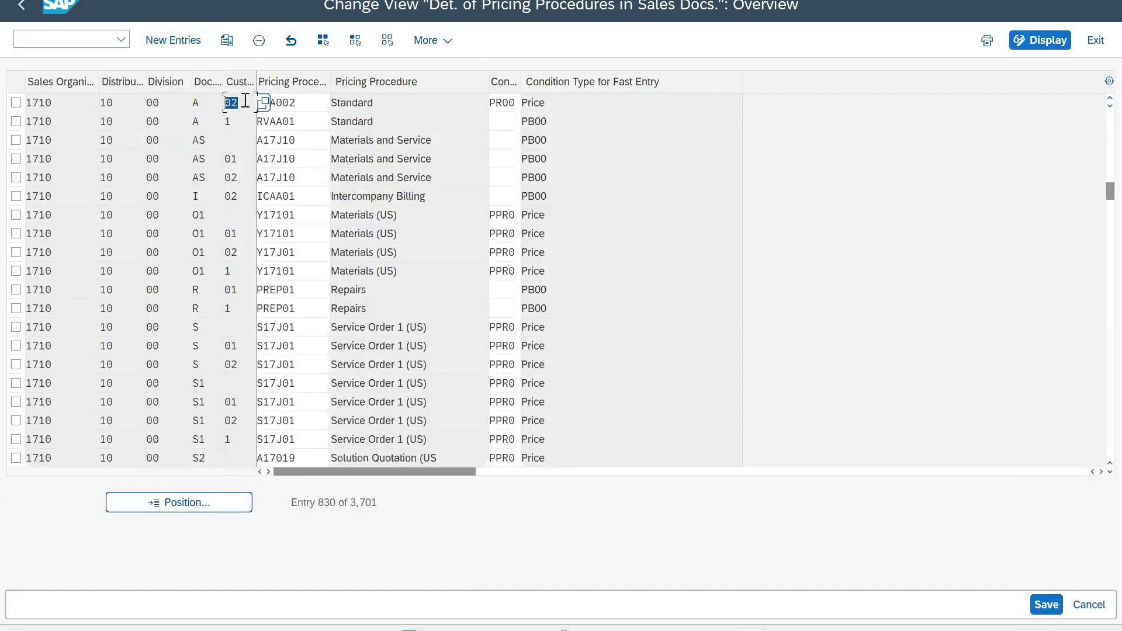
key(Tab)
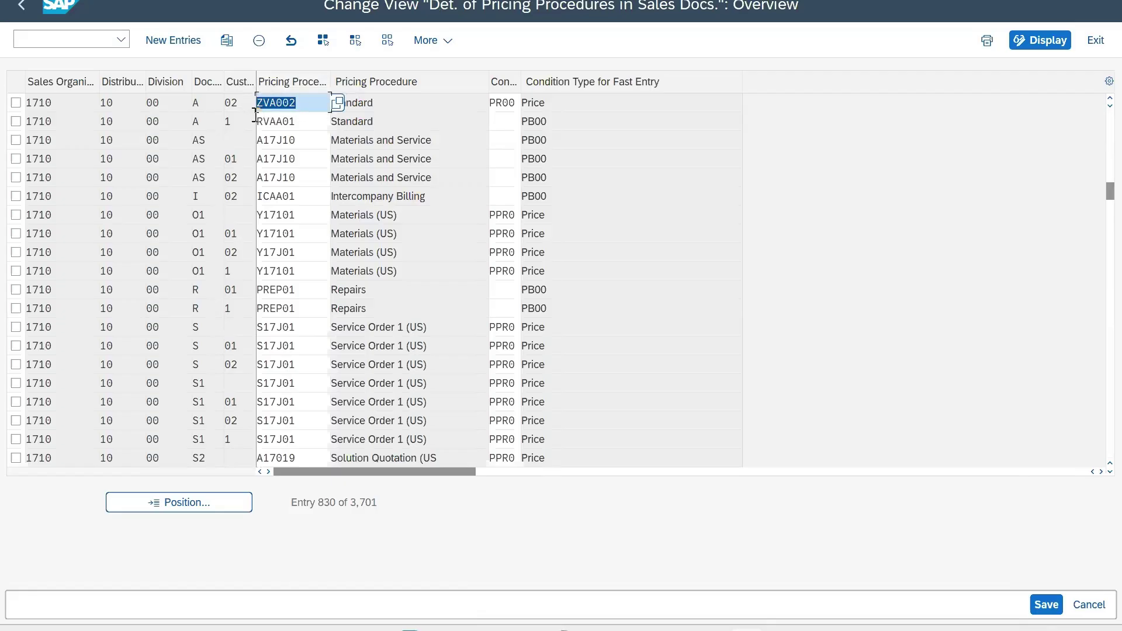
Enter sales organization 1202, distribution channel 01, division 00 and document pricing procedure A as the list position to jump to.
click(147, 498)
text(1202)
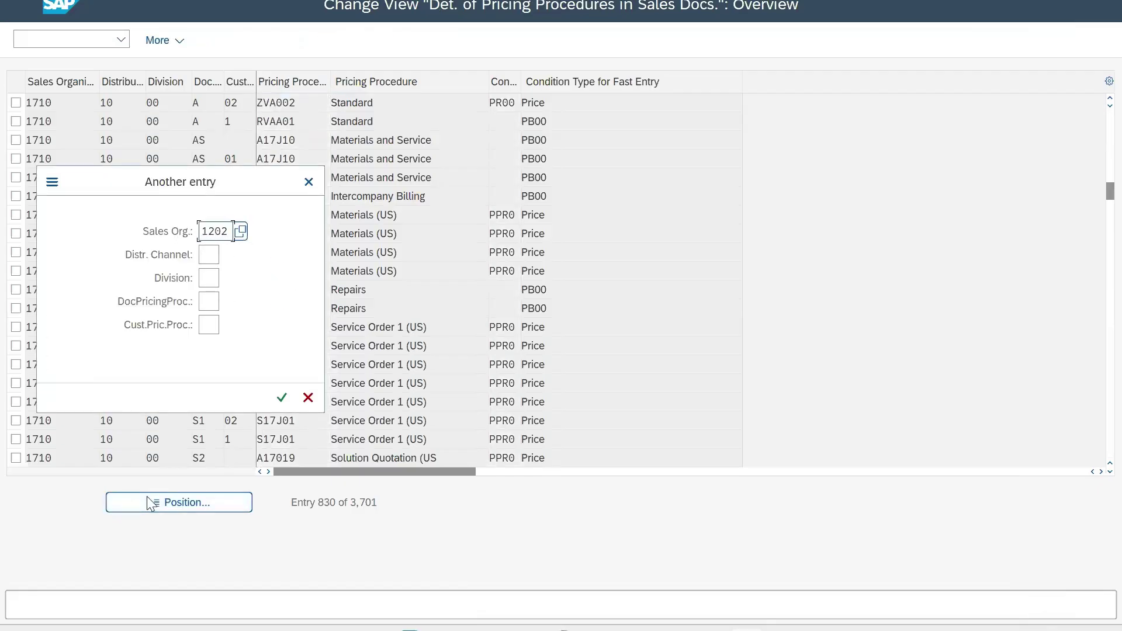
key(Tab)
text(0)
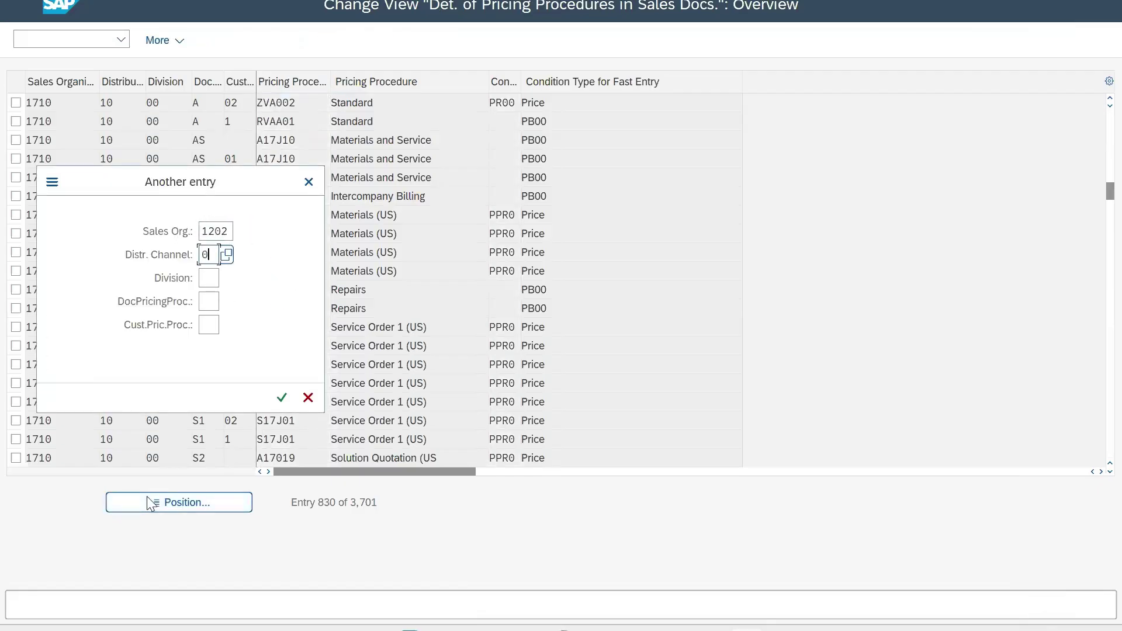
text(1)
key(Tab)
text(00)
key(Tab)
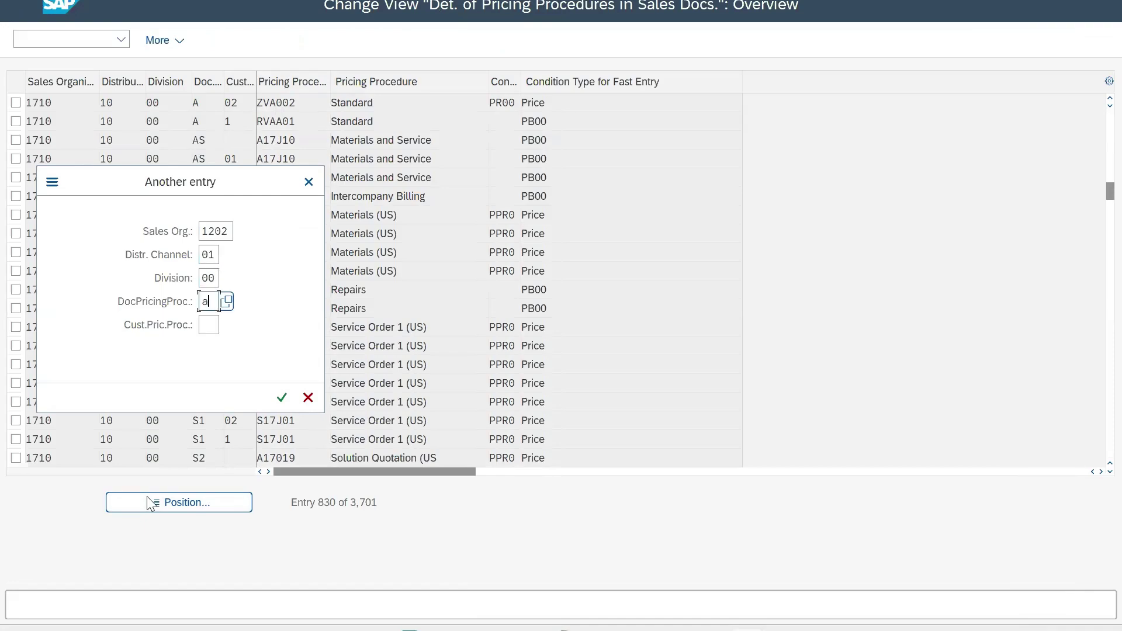
key(Tab)
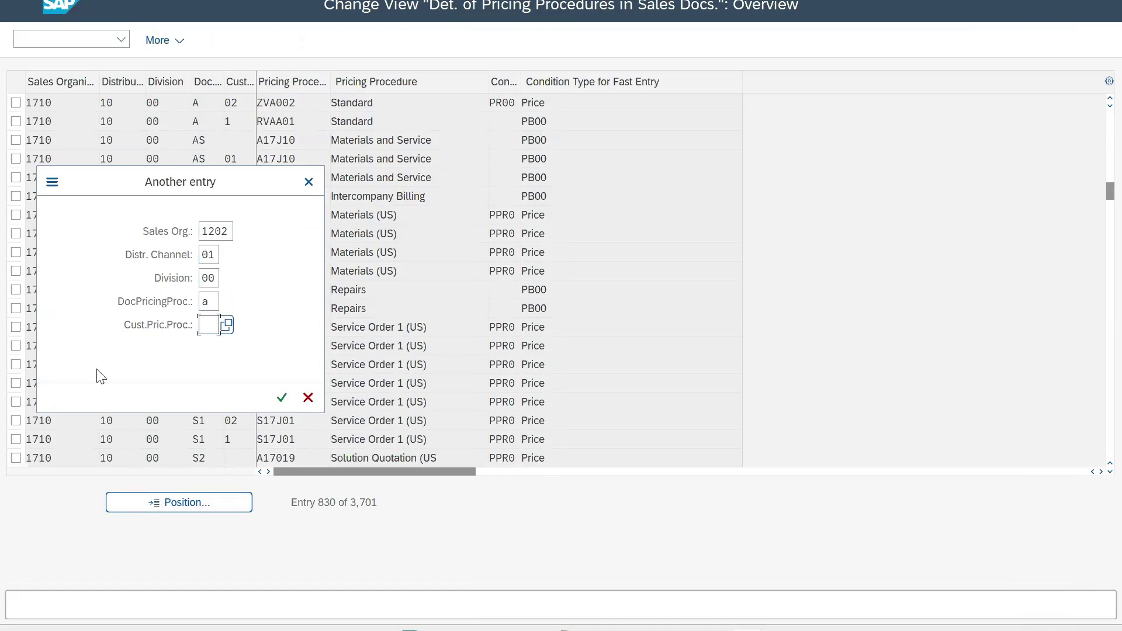
Change the document pricing procedure to I, enter customer pricing procedure 01, and position the determination list on that entry.
click(213, 302)
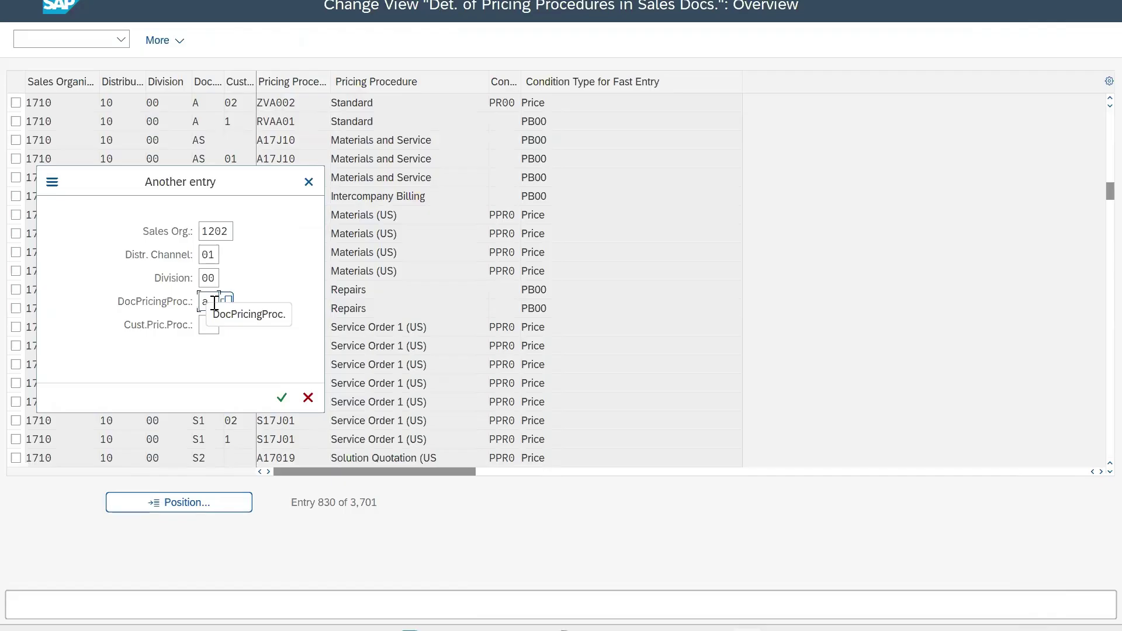
key(BackSpace)
text(i)
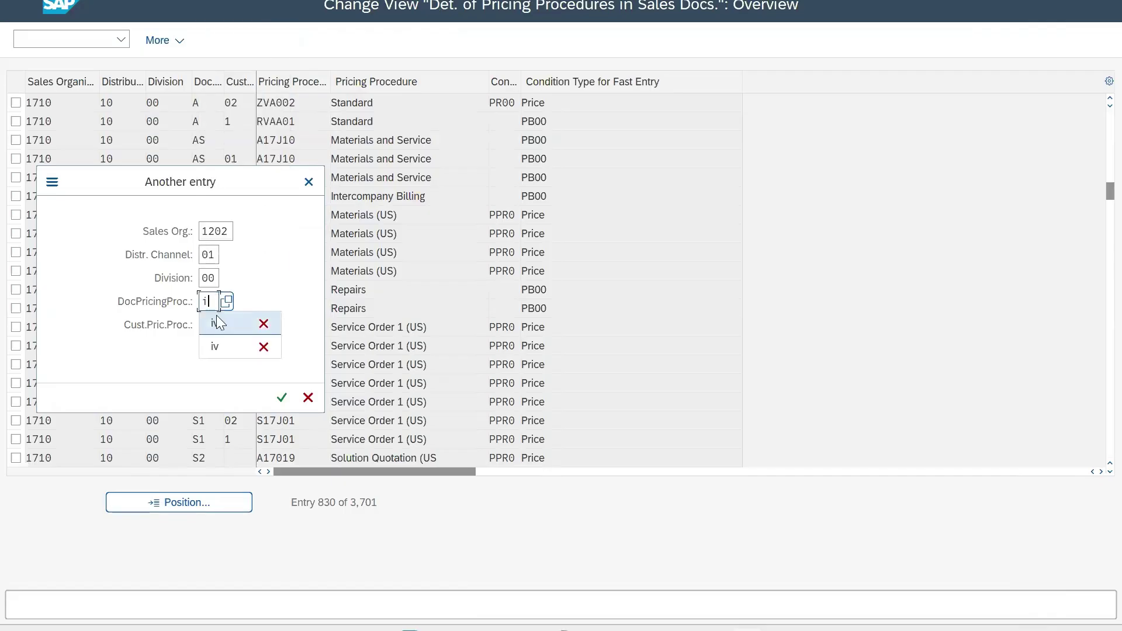
click(261, 277)
click(208, 328)
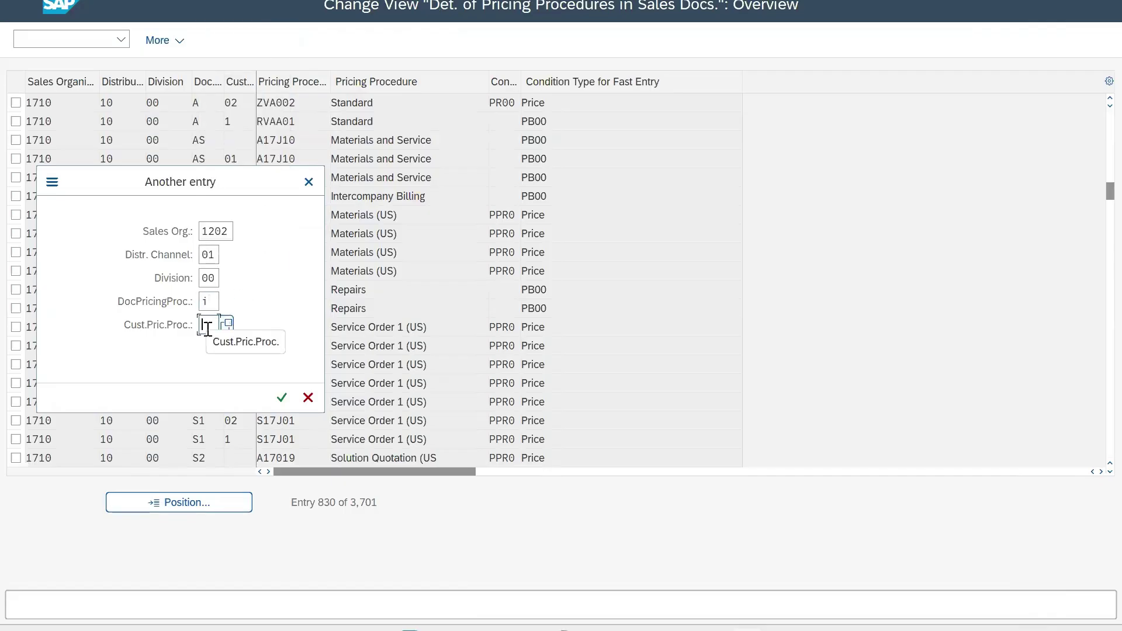
text(01)
click(281, 398)
Highlight the customer and document pricing procedure keys and pricing procedure Z1202 in the 1202/01/00/I/01 entry.
key(shift+Tab)
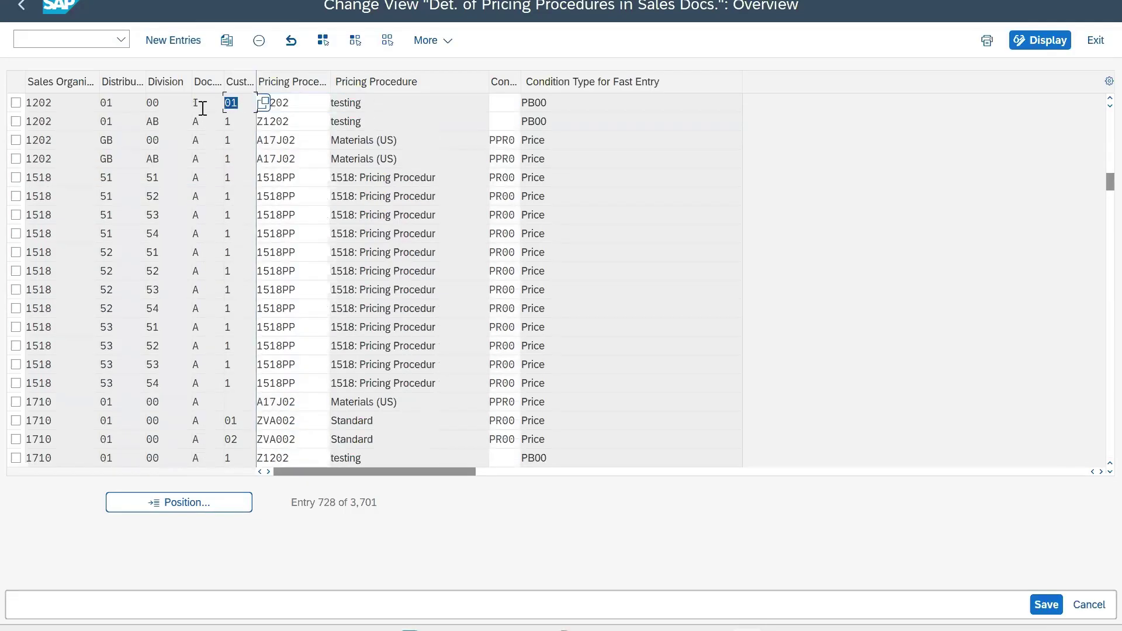
key(shift+Tab)
click(304, 101)
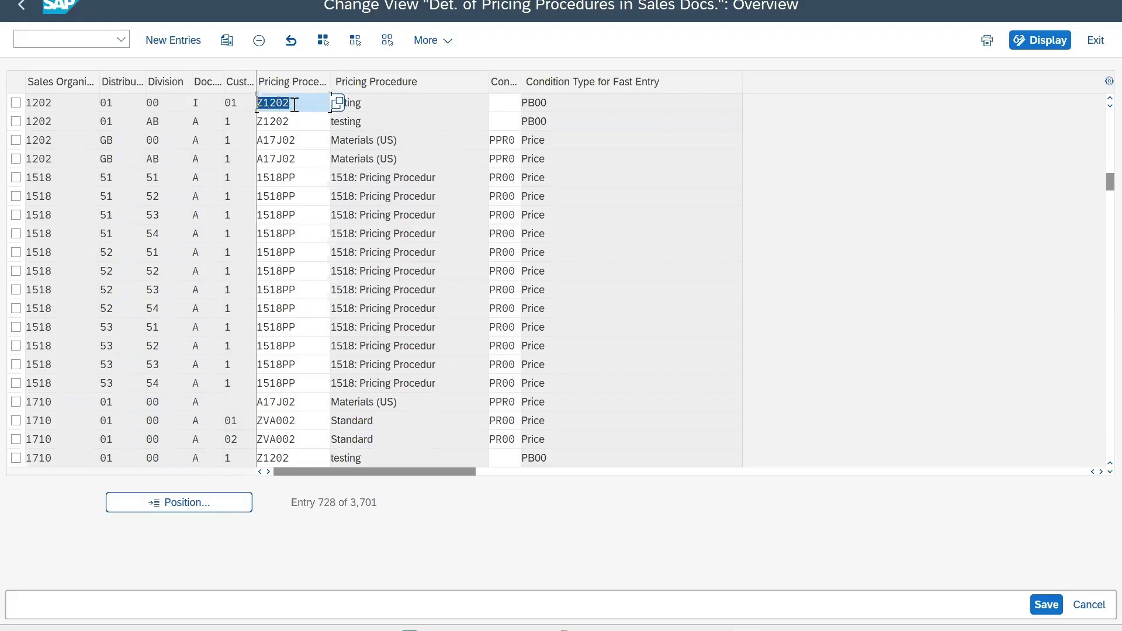
drag(297, 101, 232, 108)
Open a new GUI window and start transaction VK12 to change condition records.
key(alt+space)
click(42, 141)
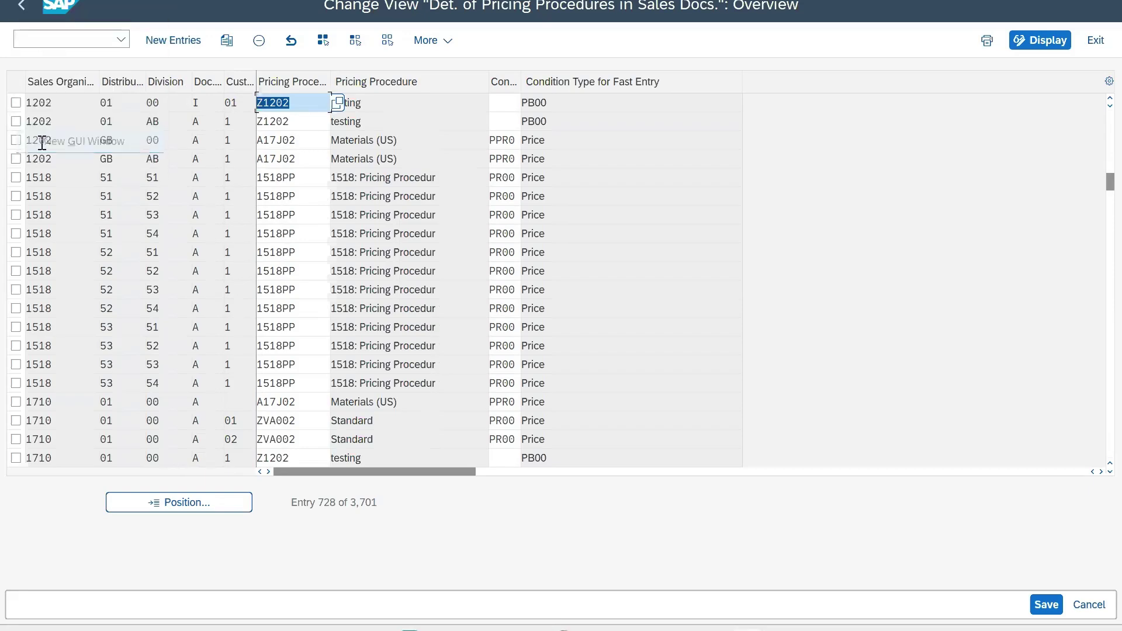
text(V)
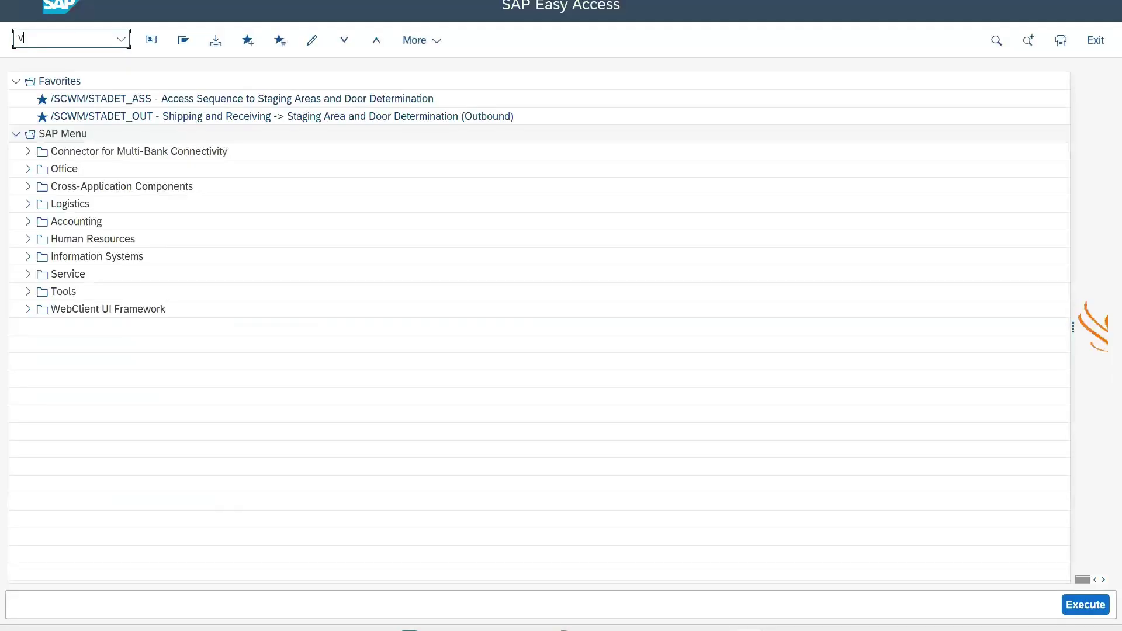
text(k12)
key(Return)
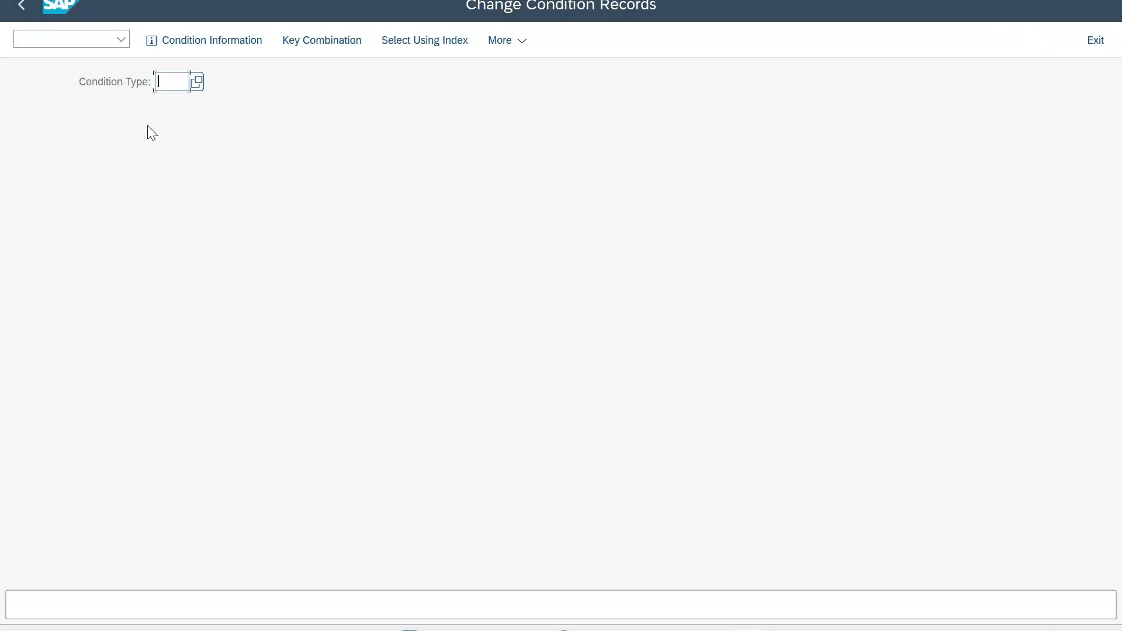
Open the selection for condition type PR00 with the key combination Material with release status.
text(pr00)
key(Return)
click(162, 331)
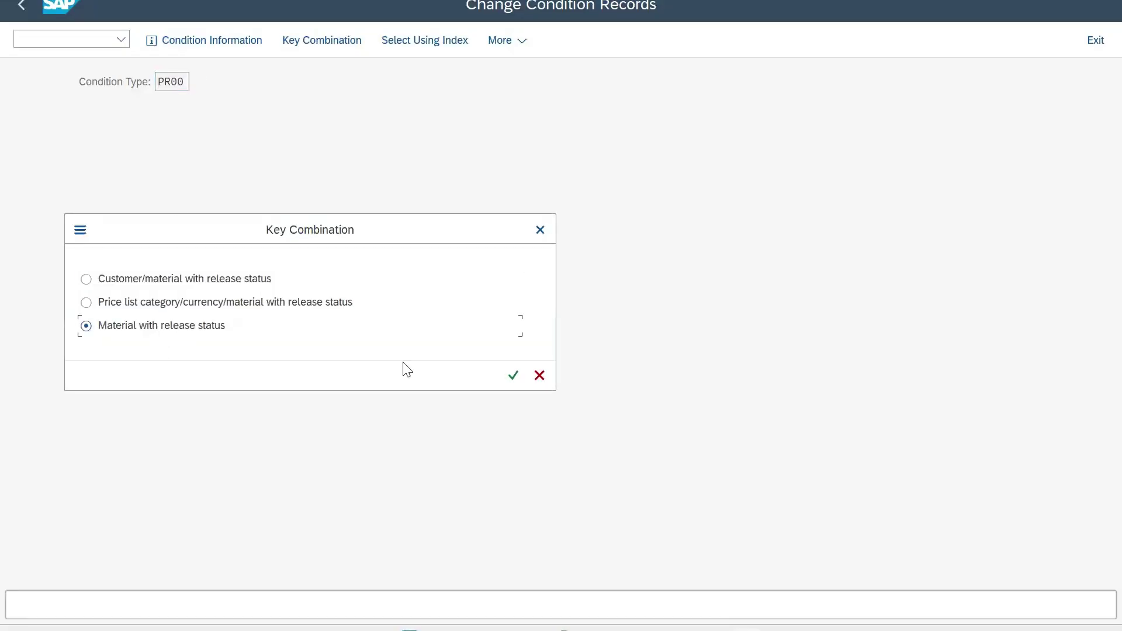
click(513, 375)
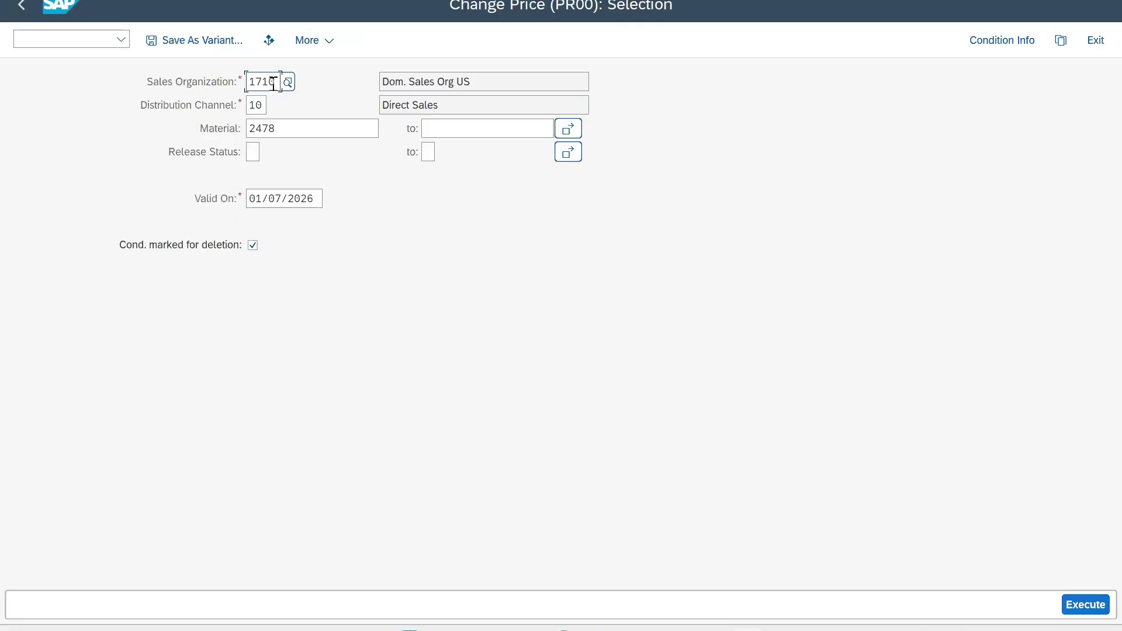
Run the PR00 selection for sales organization 1710, channel 10 and material 2478, and highlight the record's amount.
drag(274, 82, 233, 148)
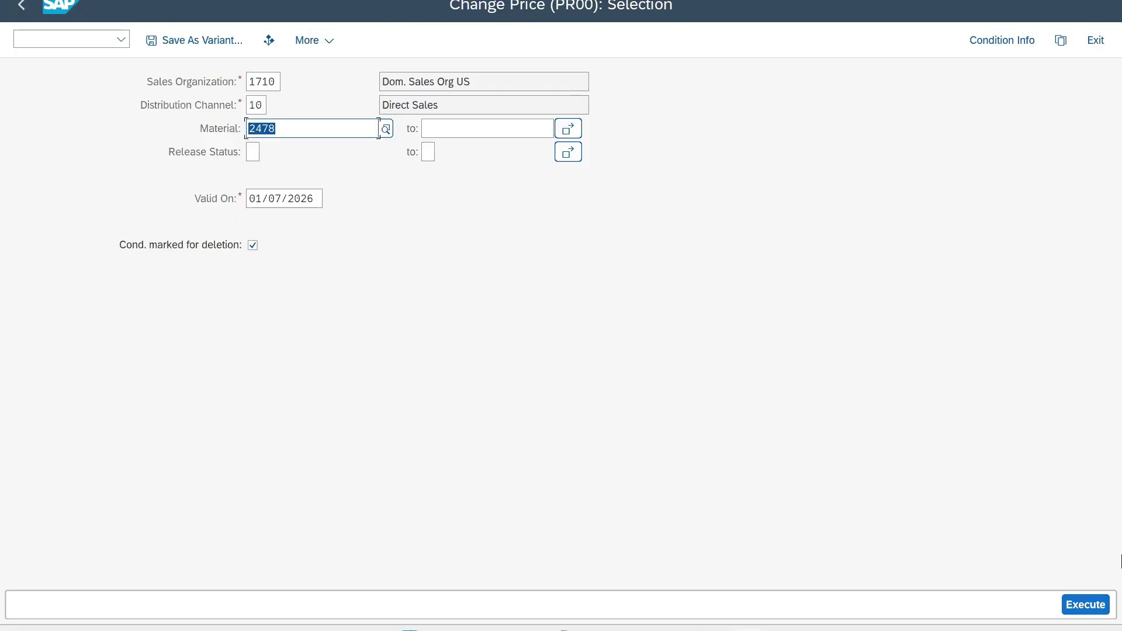
click(1085, 604)
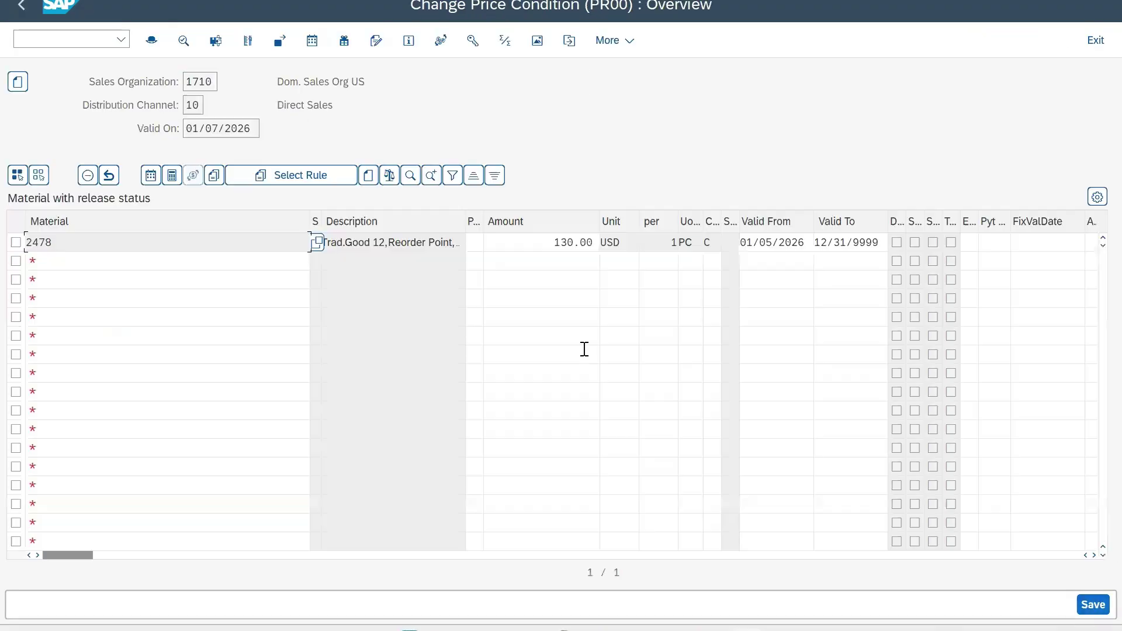
click(554, 243)
drag(554, 243, 608, 238)
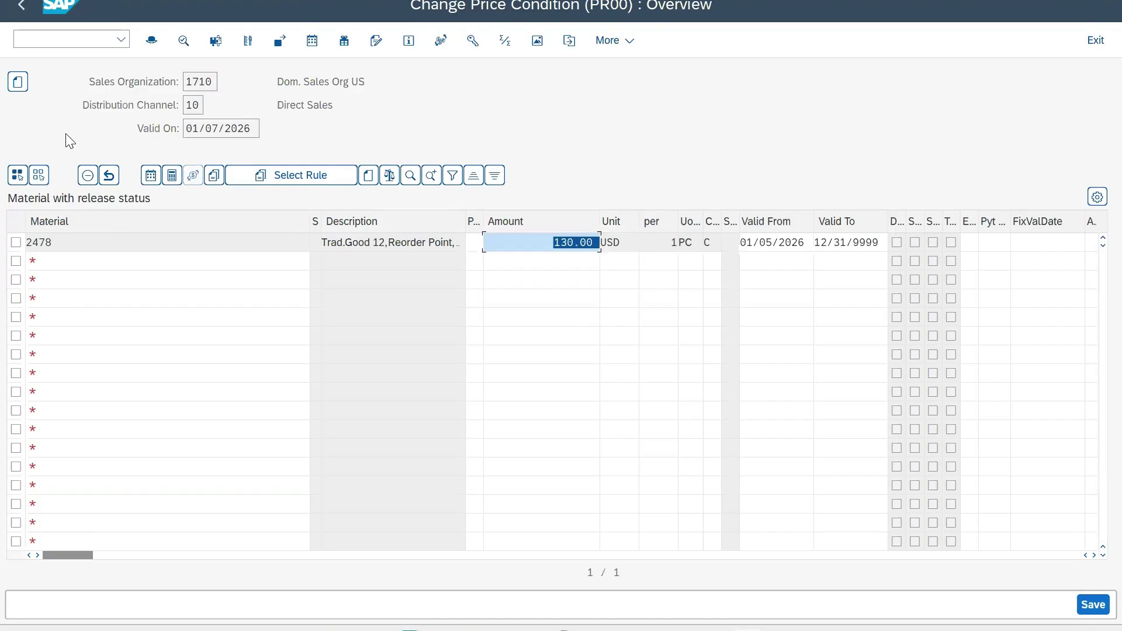
Return to the condition type entry and open the selection for intercompany price condition type PI01.
click(21, 9)
click(20, 8)
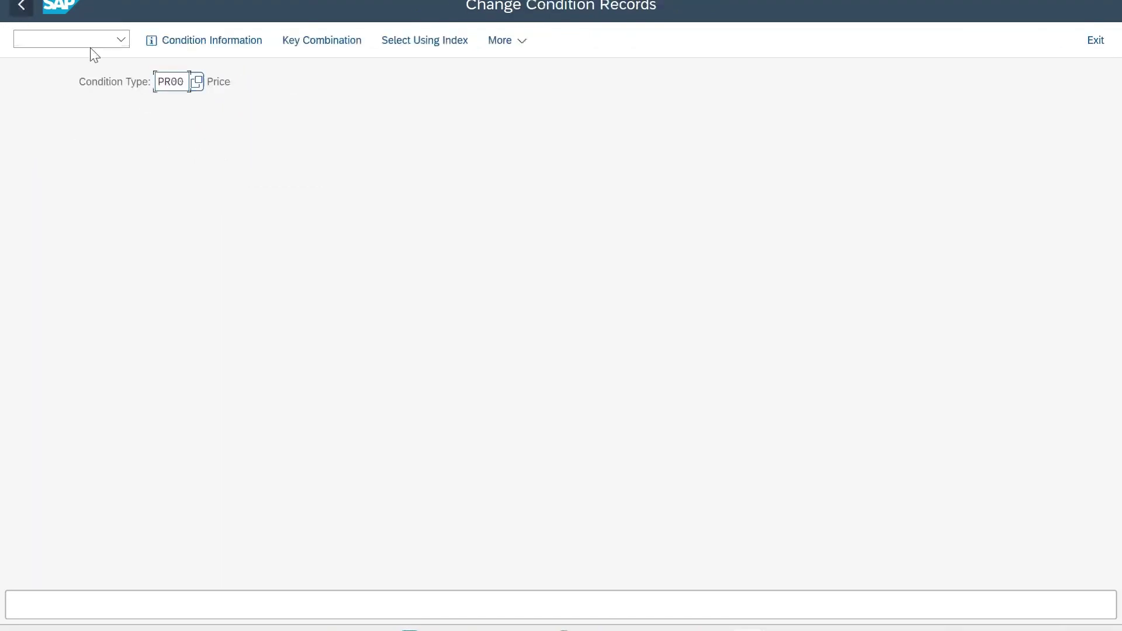
key(BackSpace)
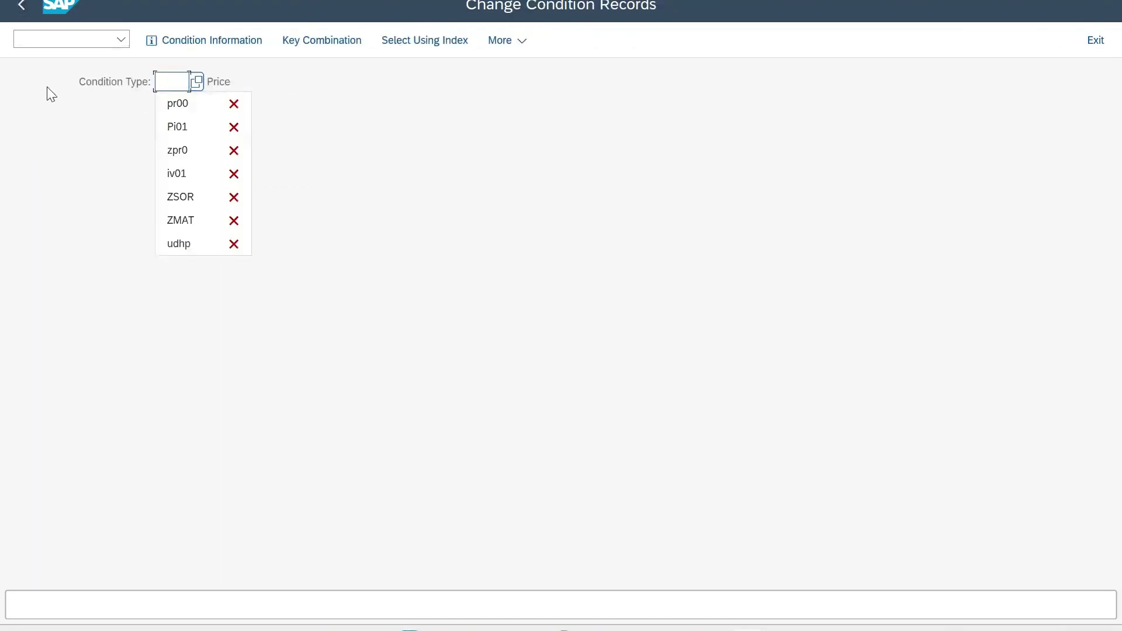
click(184, 125)
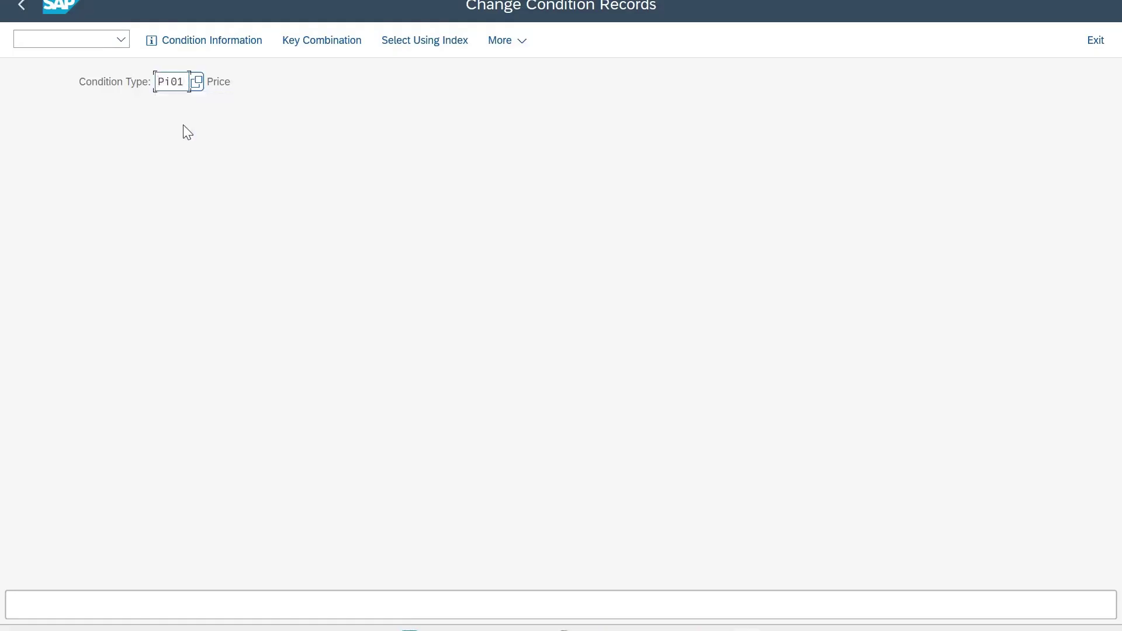
key(Return)
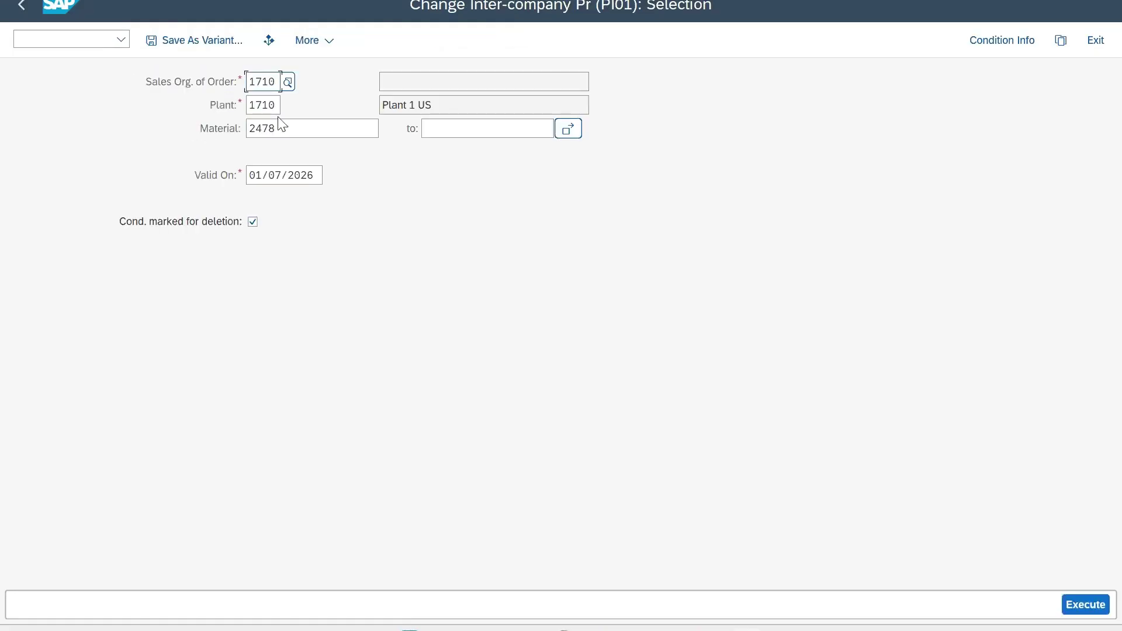
Run the PI01 selection for plant 1202 and material 2478, highlight the record's amount and plant, and exit to SAP Easy Access.
drag(276, 105, 178, 115)
text(1202)
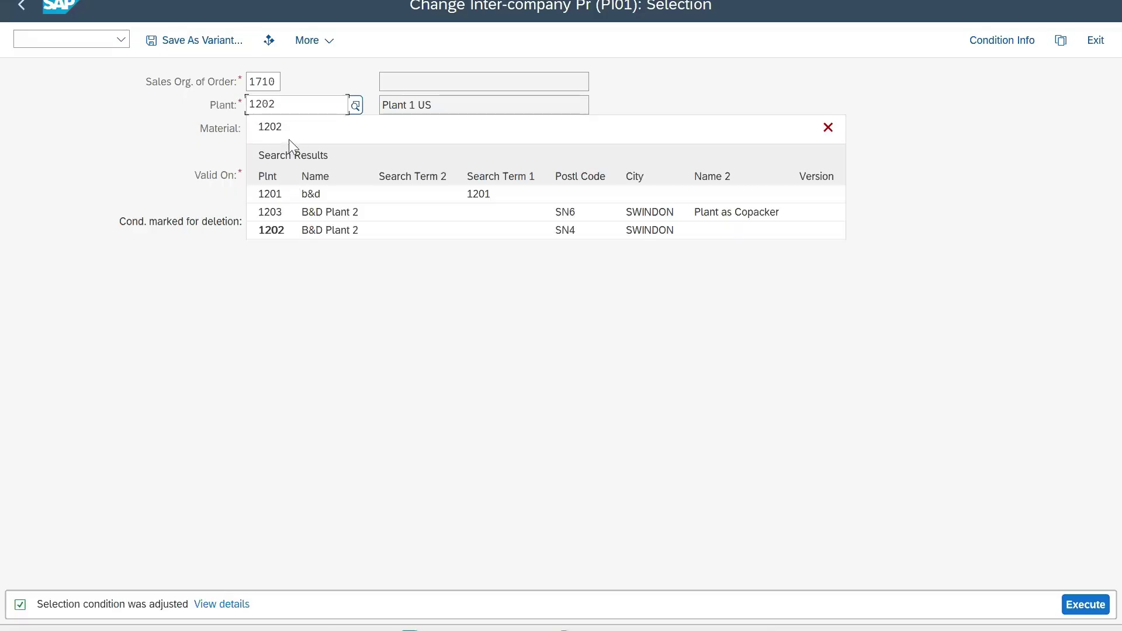
click(285, 126)
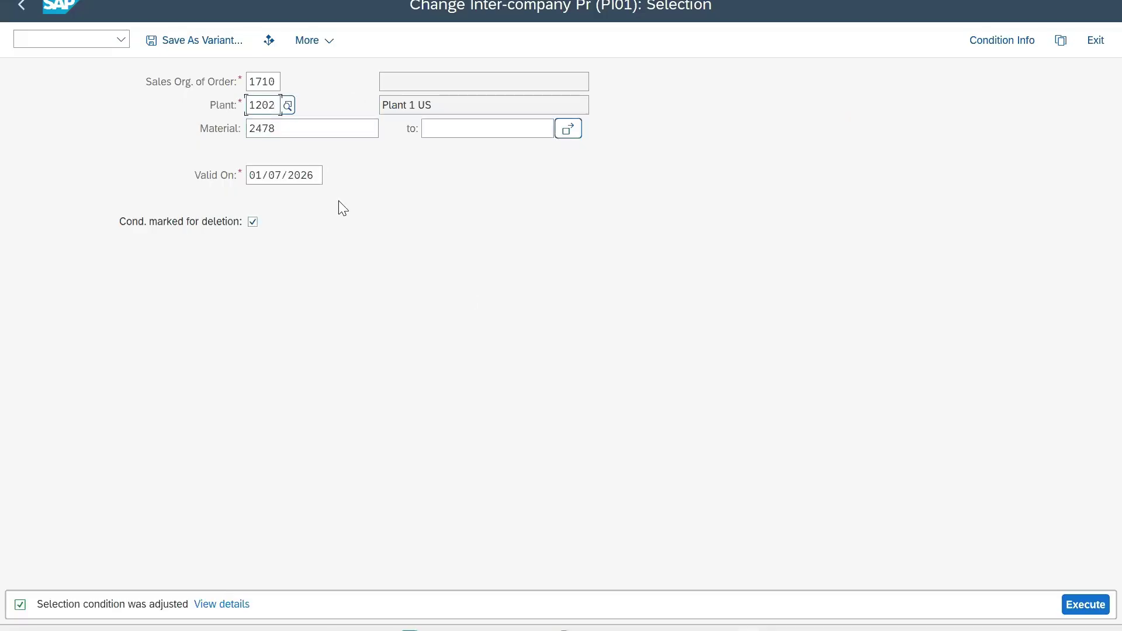
click(1082, 607)
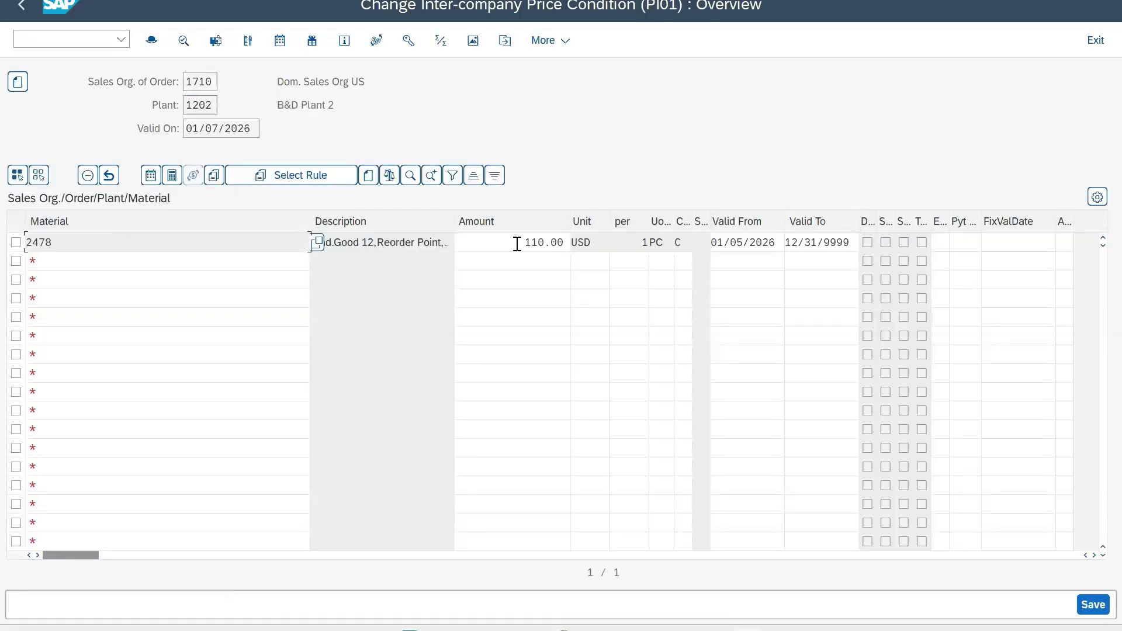
drag(516, 242, 551, 242)
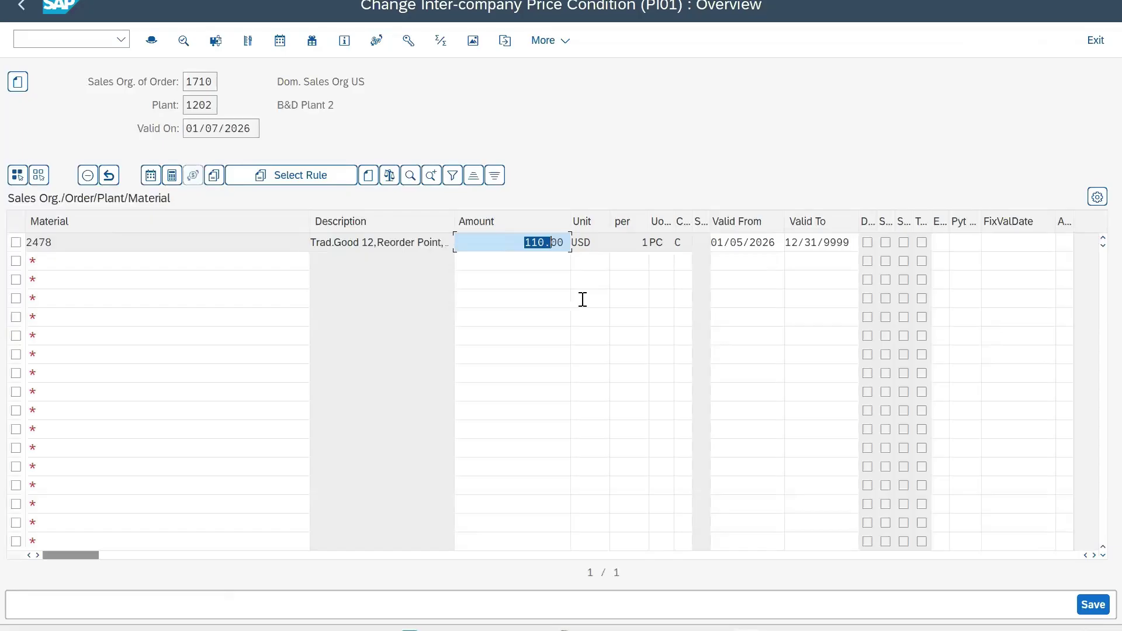
double_click(215, 104)
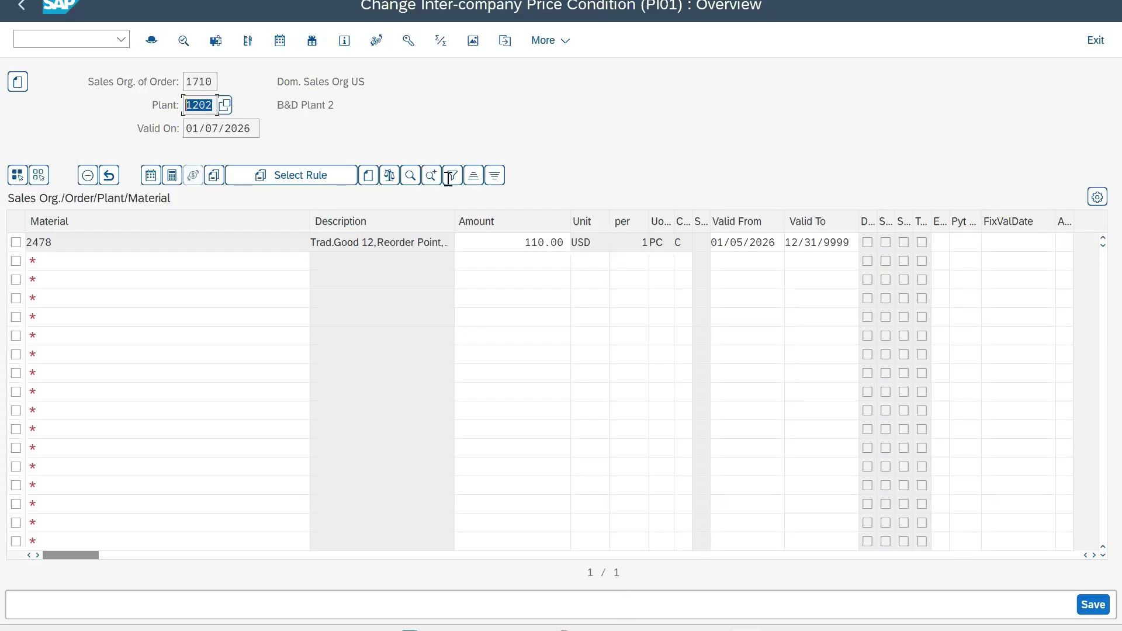
click(20, 7)
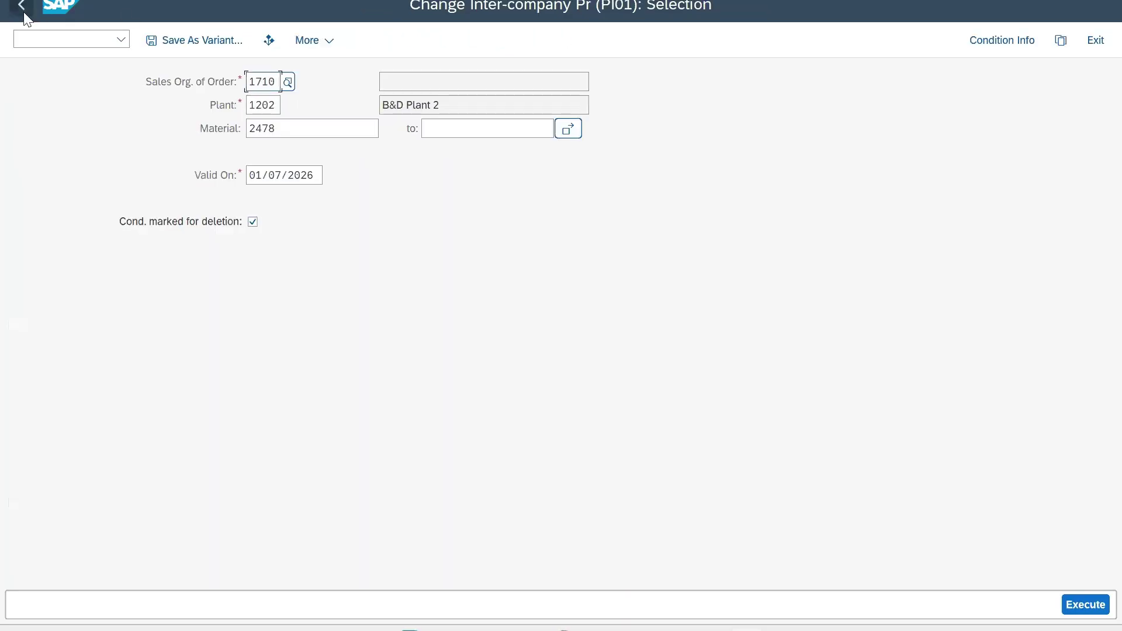
click(18, 11)
click(19, 7)
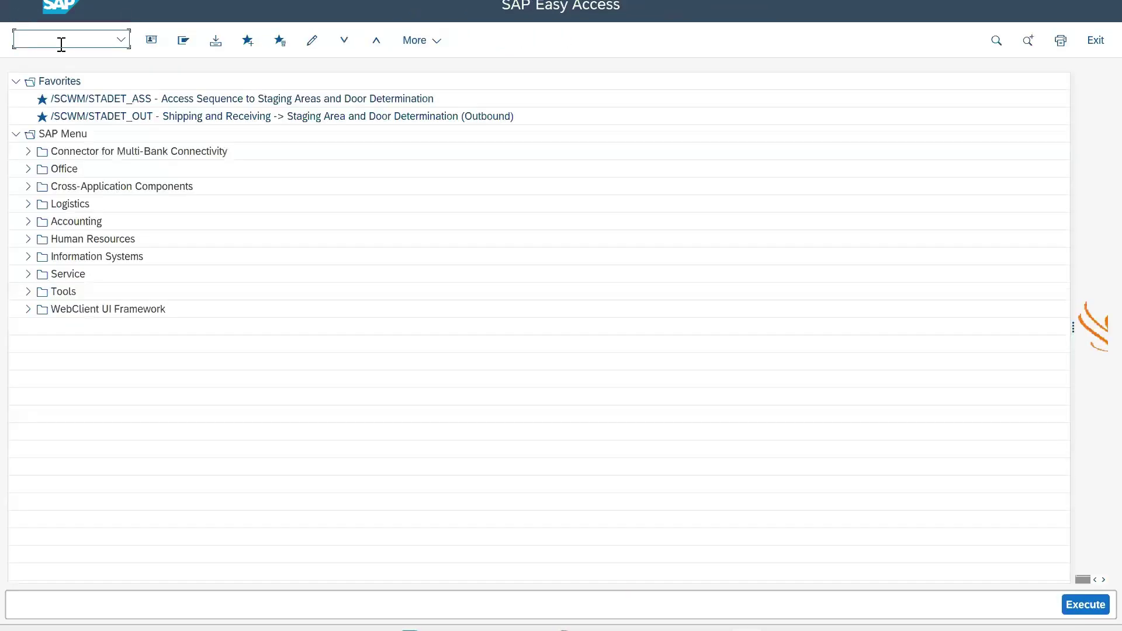
click(60, 43)
text(va01)
key(Return)
click(21, 8)
Switch to the Notepad intercompany sales notes, highlight company code 1710, review the organizational data, and minimize the notes.
click(671, 628)
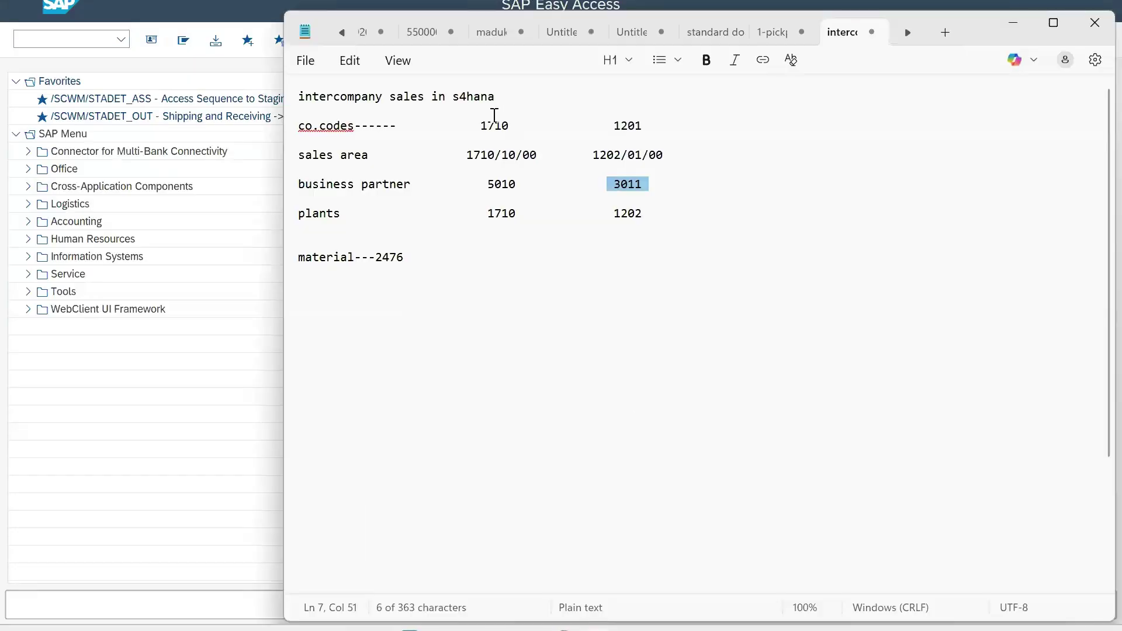
drag(481, 126, 512, 128)
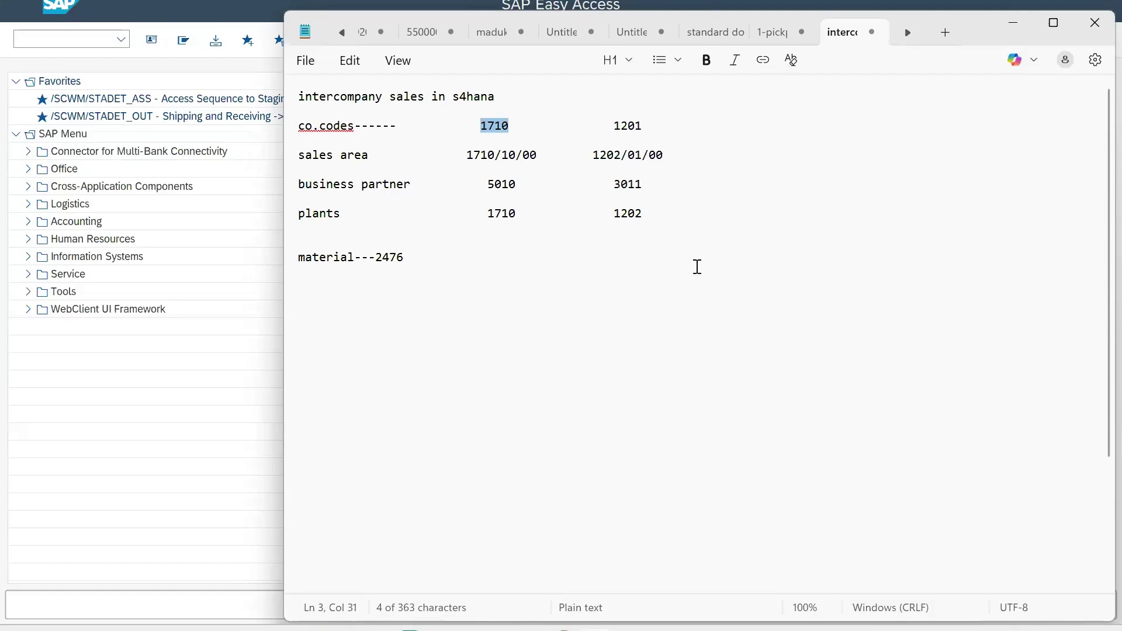
right_click(697, 267)
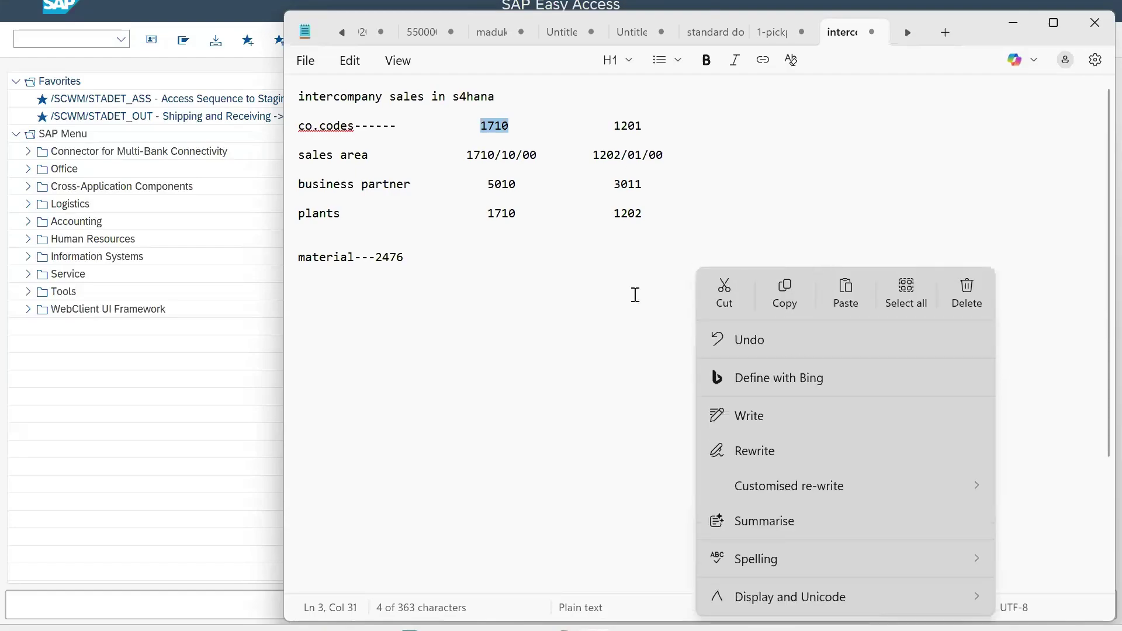
click(619, 310)
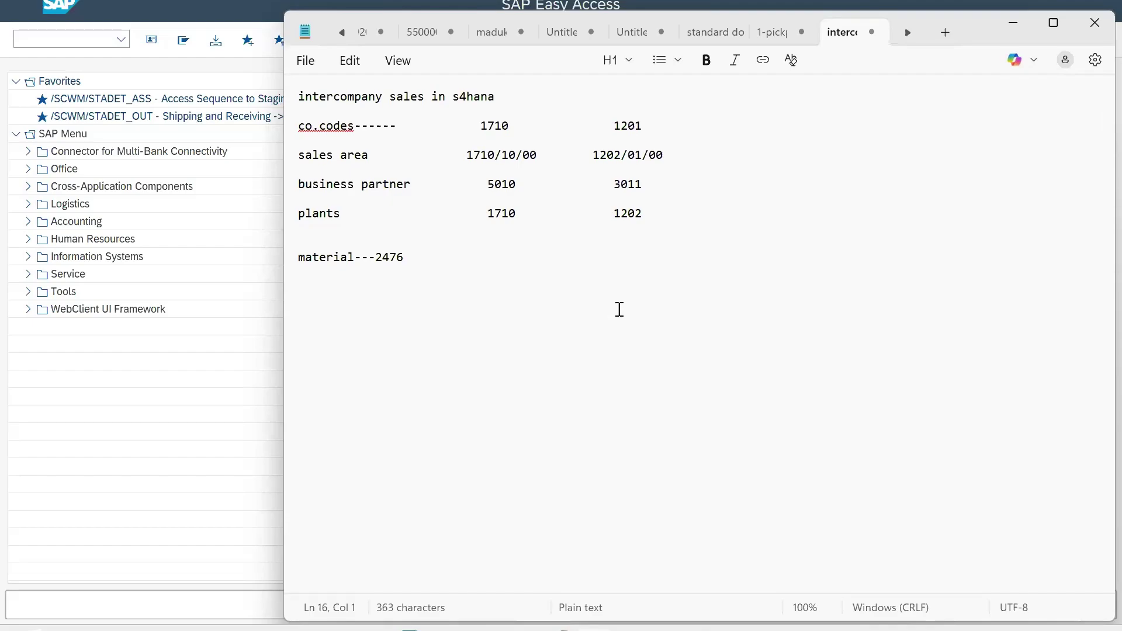
click(1017, 22)
Start sales order creation with VA01 using order type OR for sales area 1710/10/00.
text(va01)
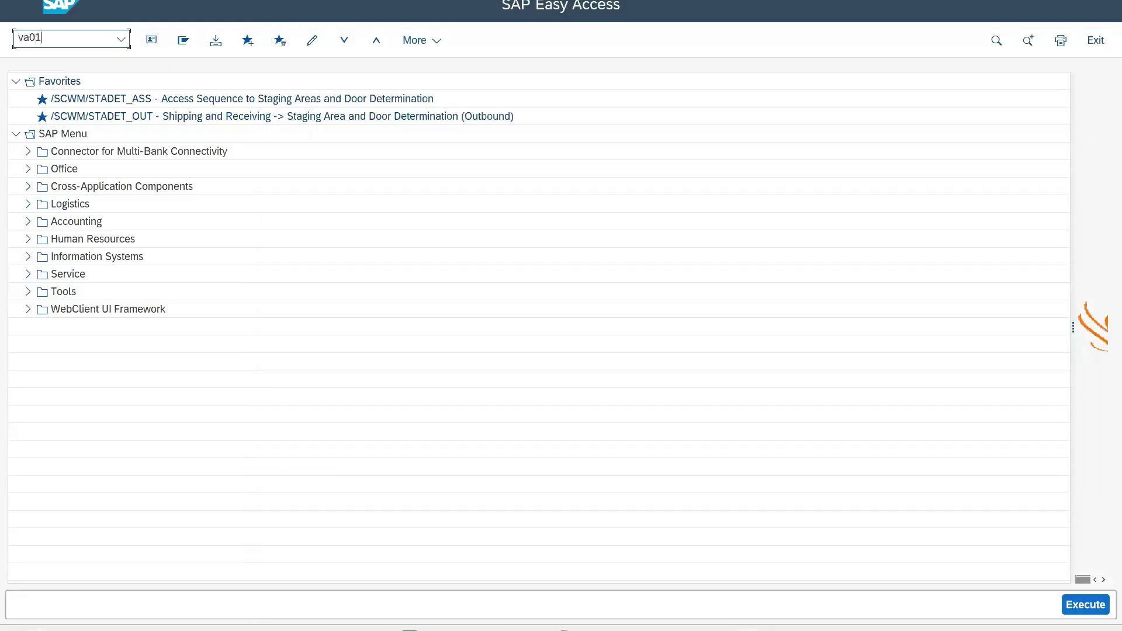
key(Return)
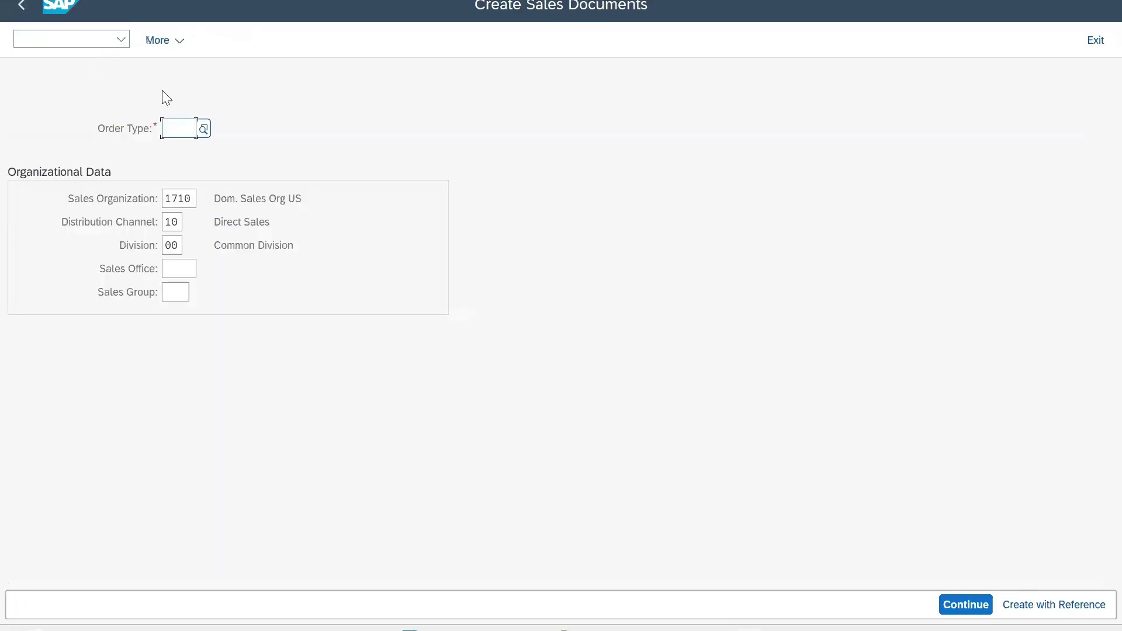
text(or)
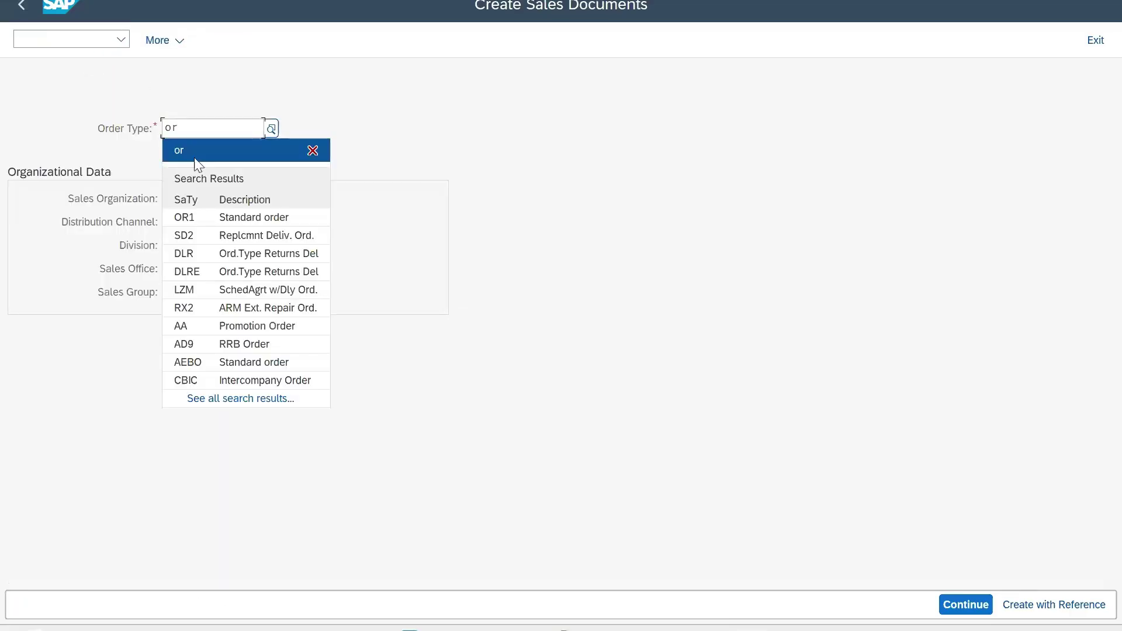
click(195, 150)
double_click(169, 127)
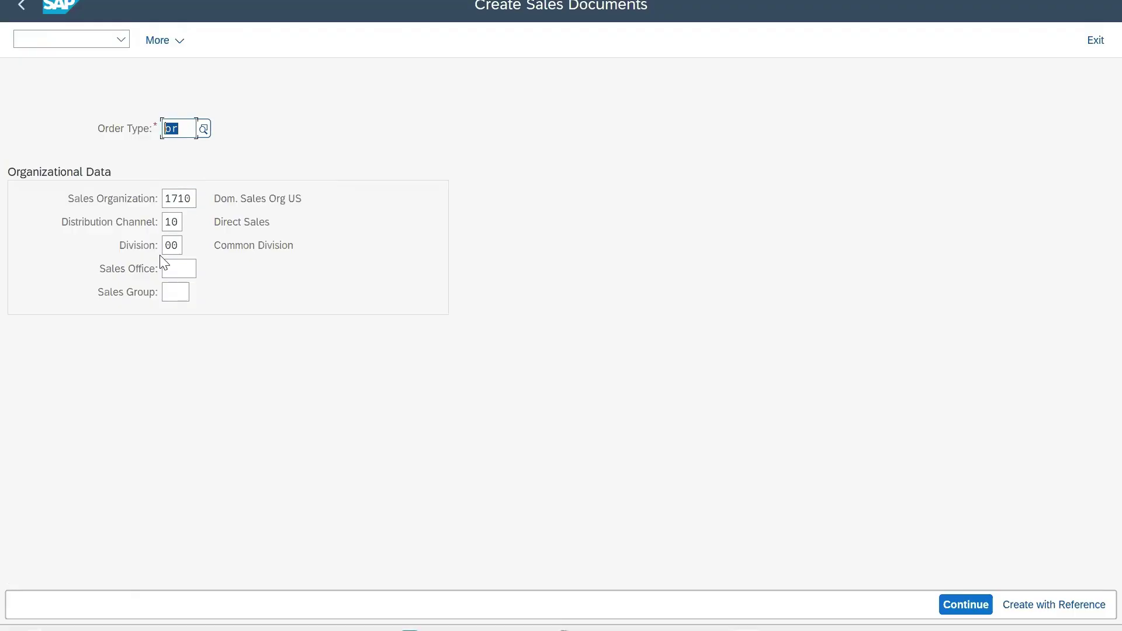
click(964, 604)
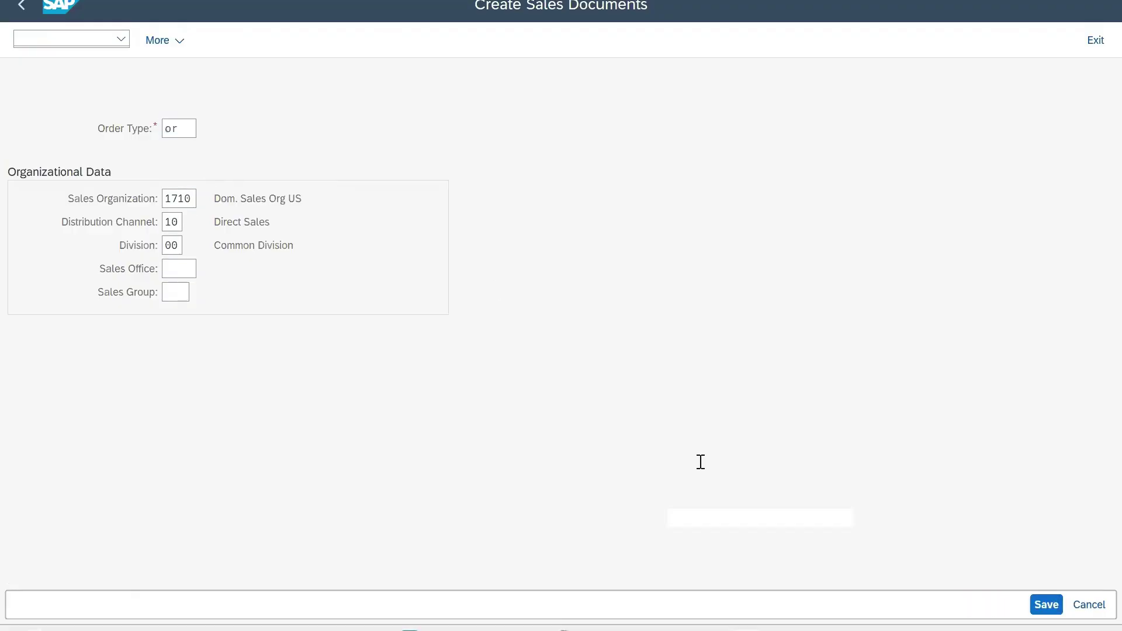
Enter the customer number as sold-to party and set the customer reference to "interco. testing".
text(5010)
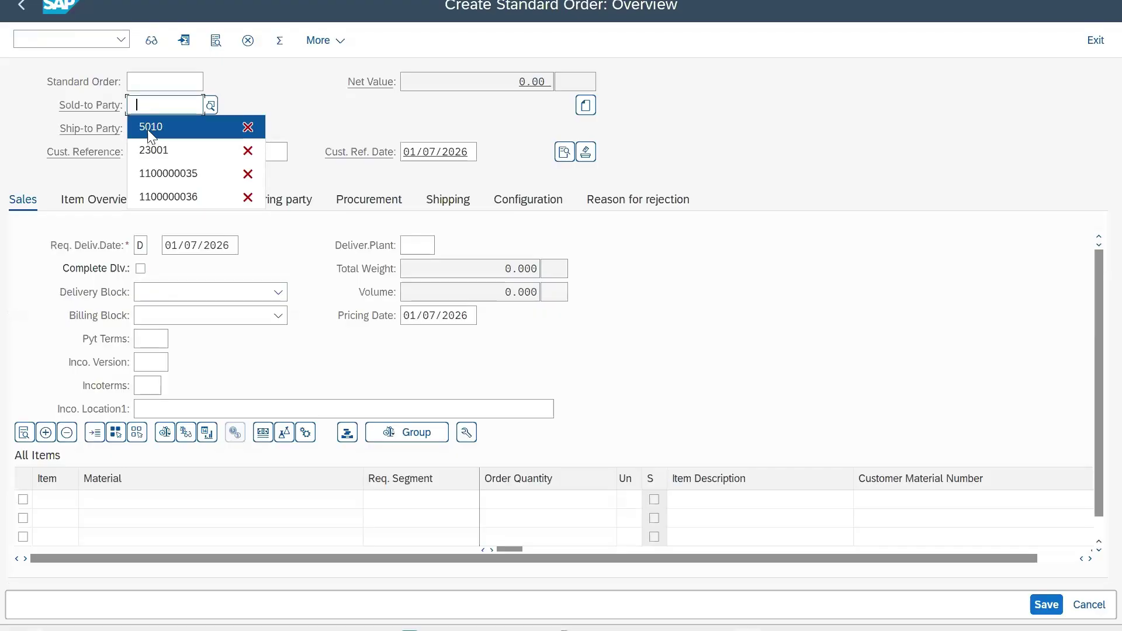
click(147, 129)
click(154, 153)
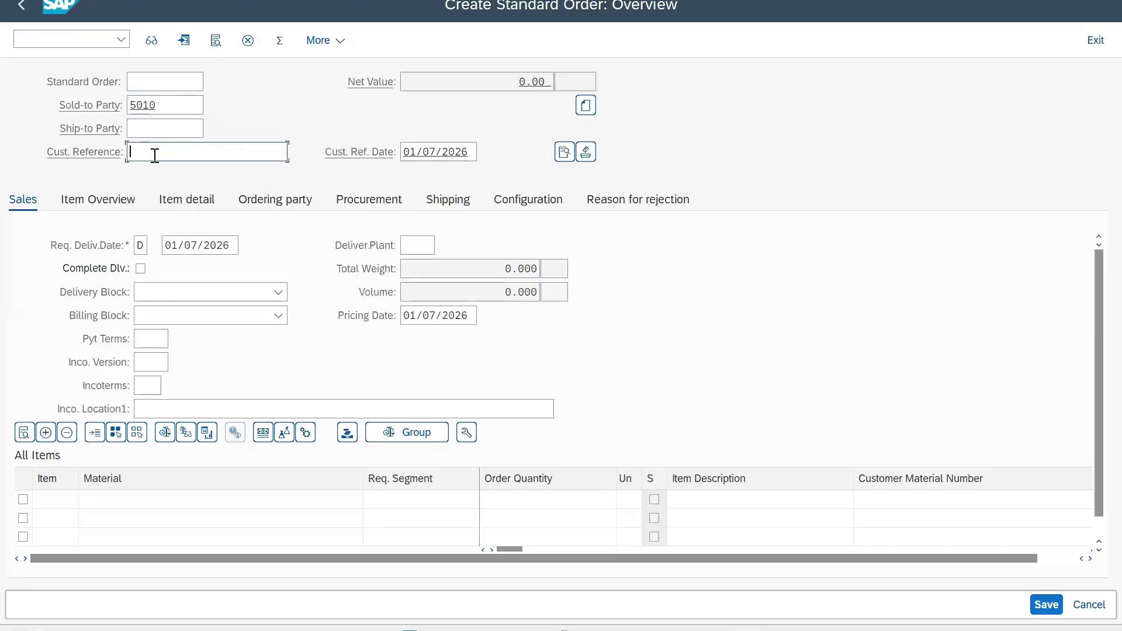
text(inter)
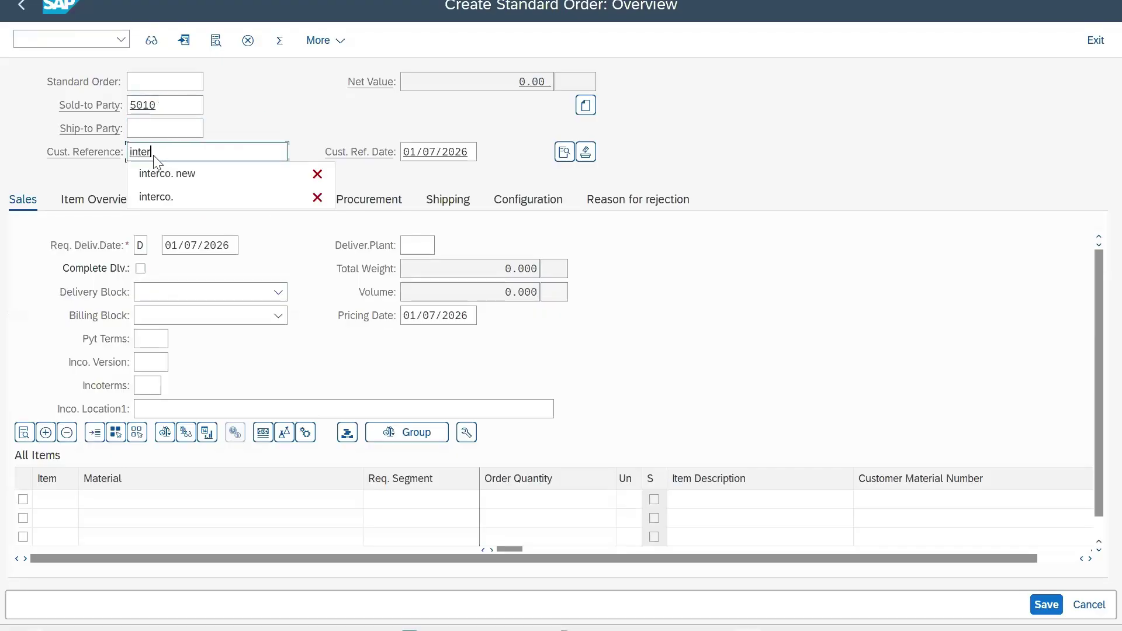
text(co. testing)
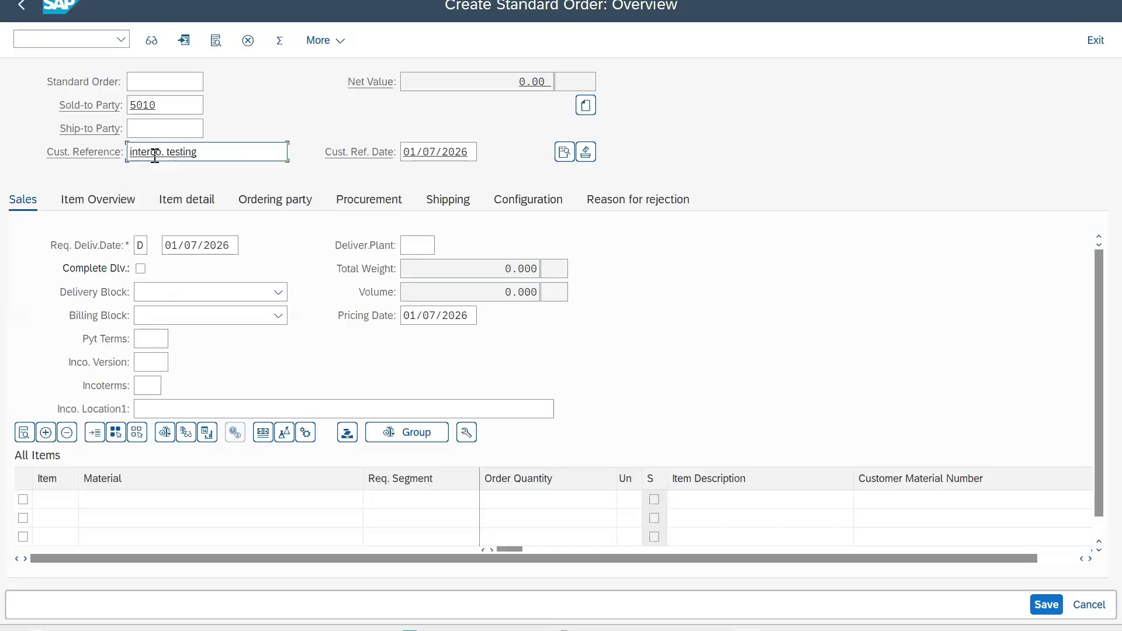
Add an order item for material 2478 with an order quantity of 1.
click(145, 501)
click(129, 343)
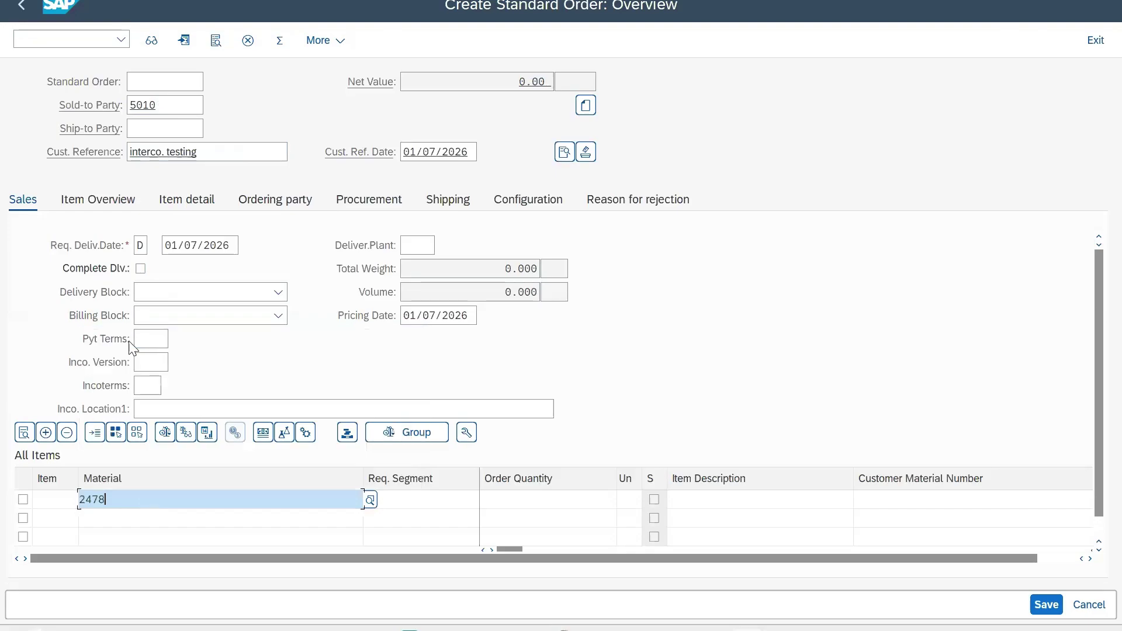
click(518, 504)
text(1)
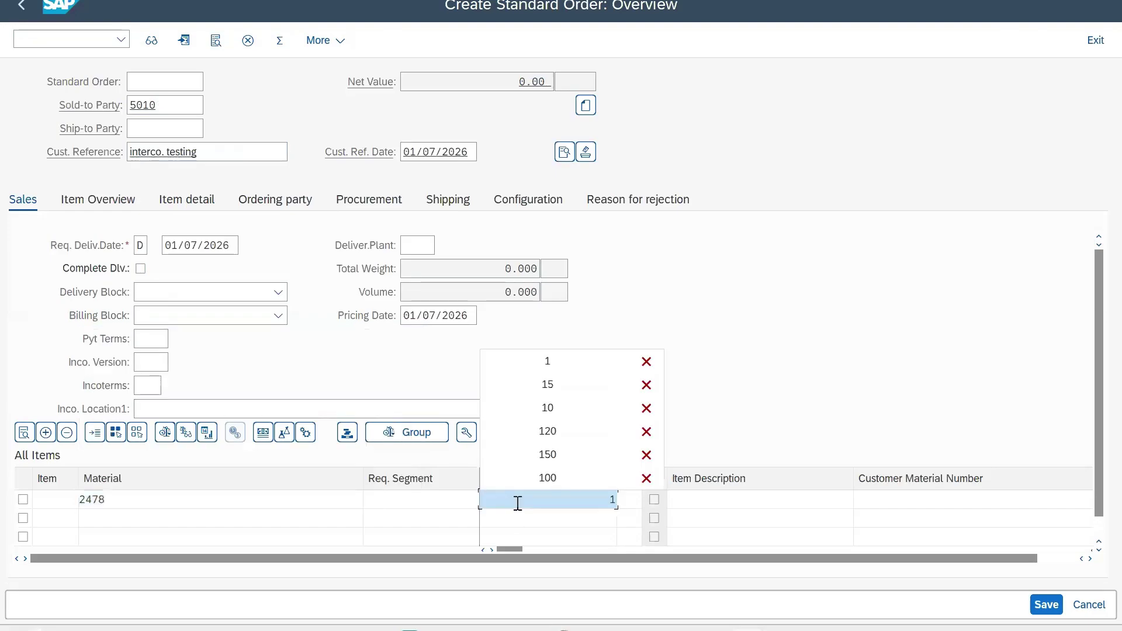
Set payment terms 0001, Incoterms CFR and Incoterms location new york, and accept the freight redetermination.
click(167, 339)
click(153, 362)
click(155, 386)
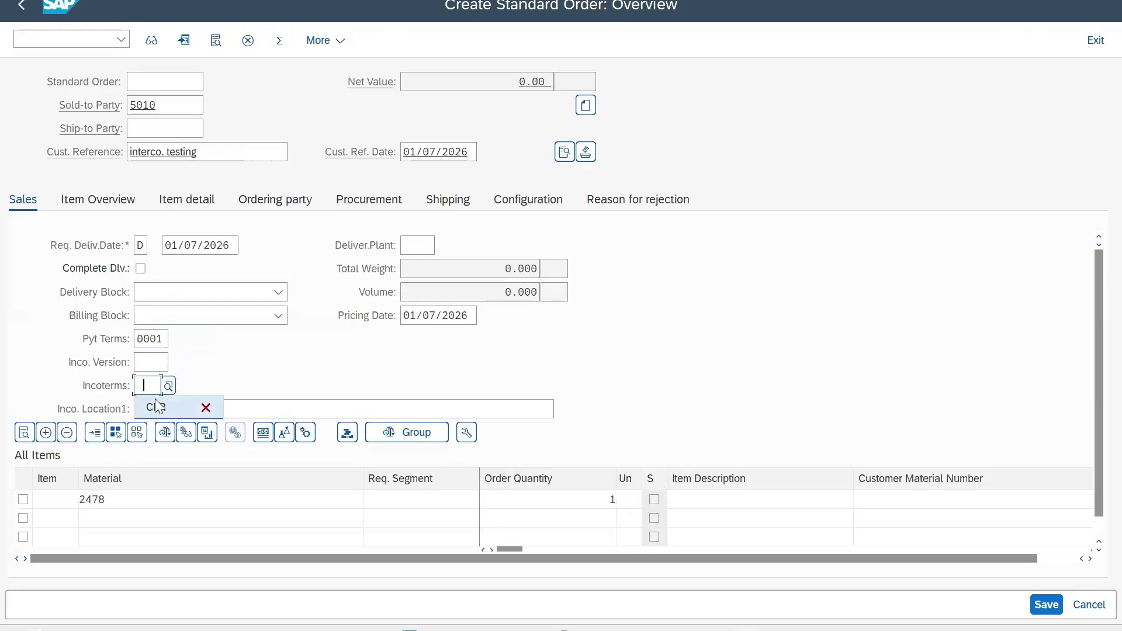
click(155, 407)
click(196, 407)
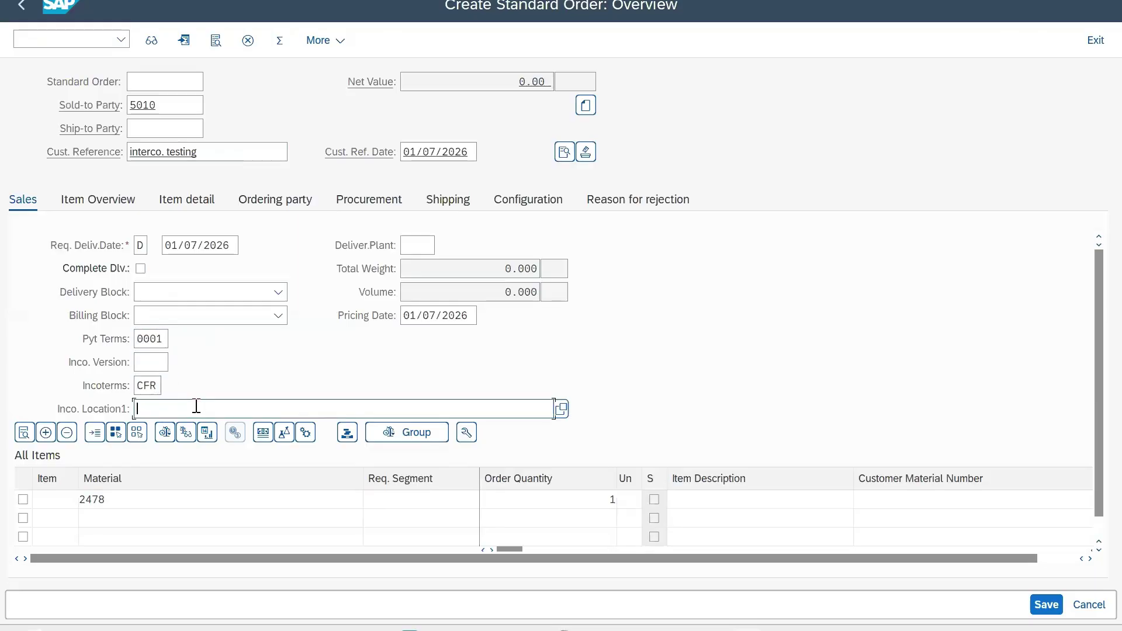
text(new y)
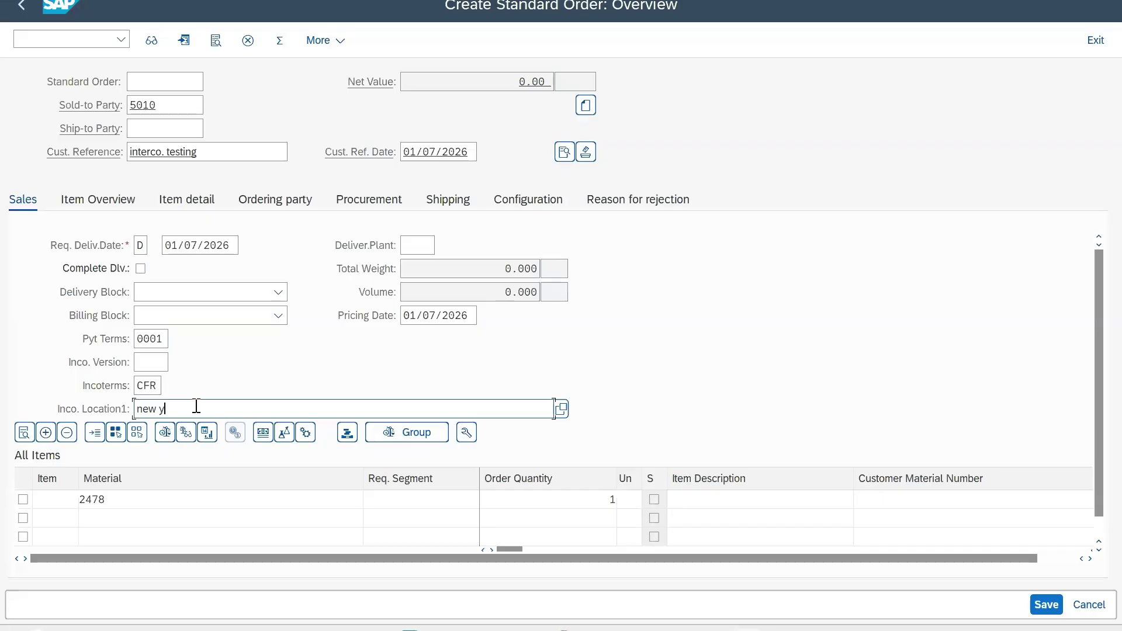
text(ork)
key(Return)
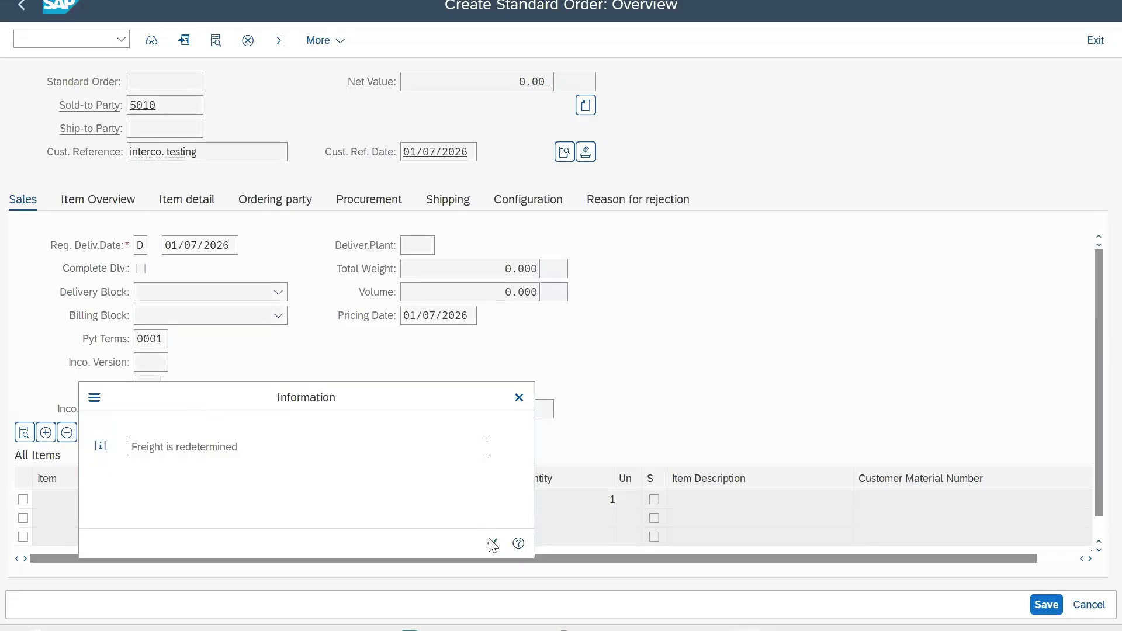
click(493, 545)
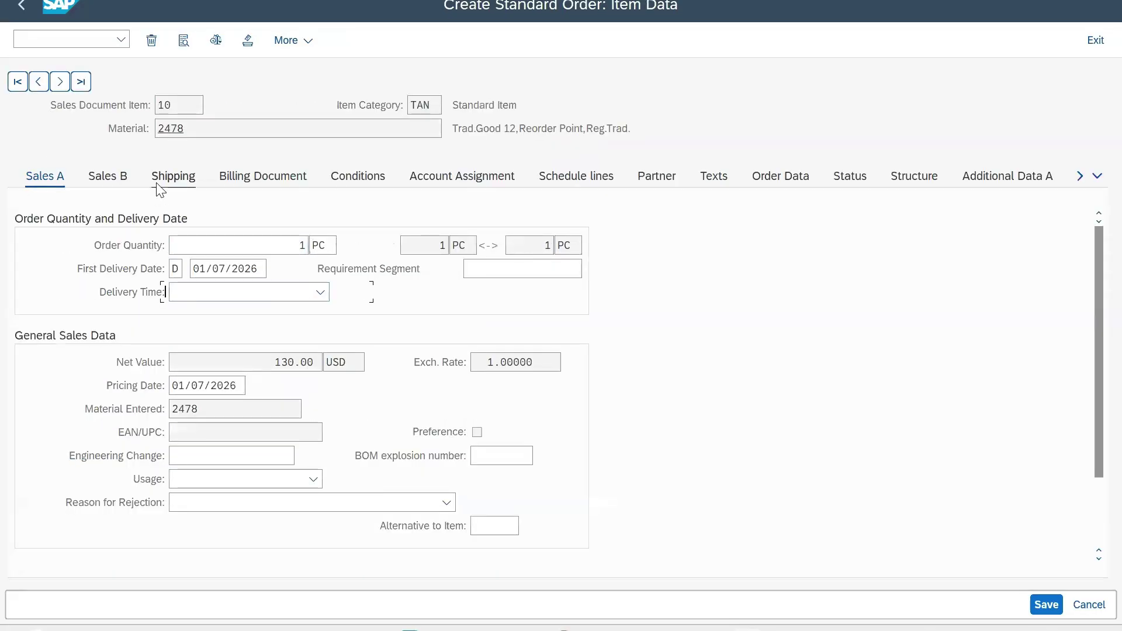
Set the delivering plant to 1202 in item 10's shipping data and return to the order overview.
click(157, 185)
click(175, 338)
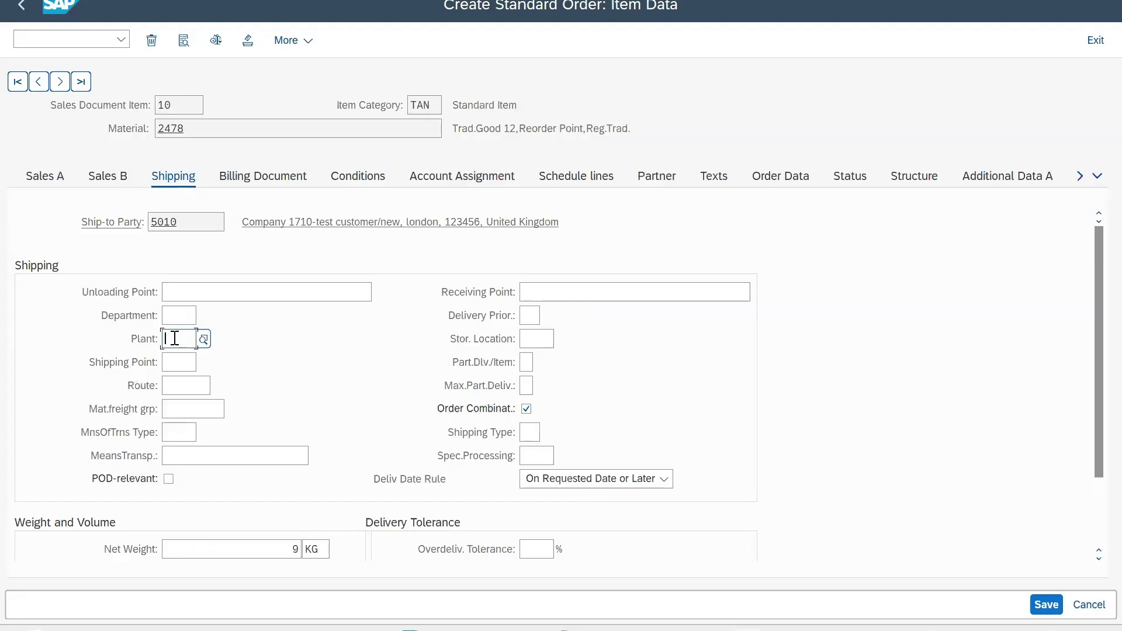
text(1202)
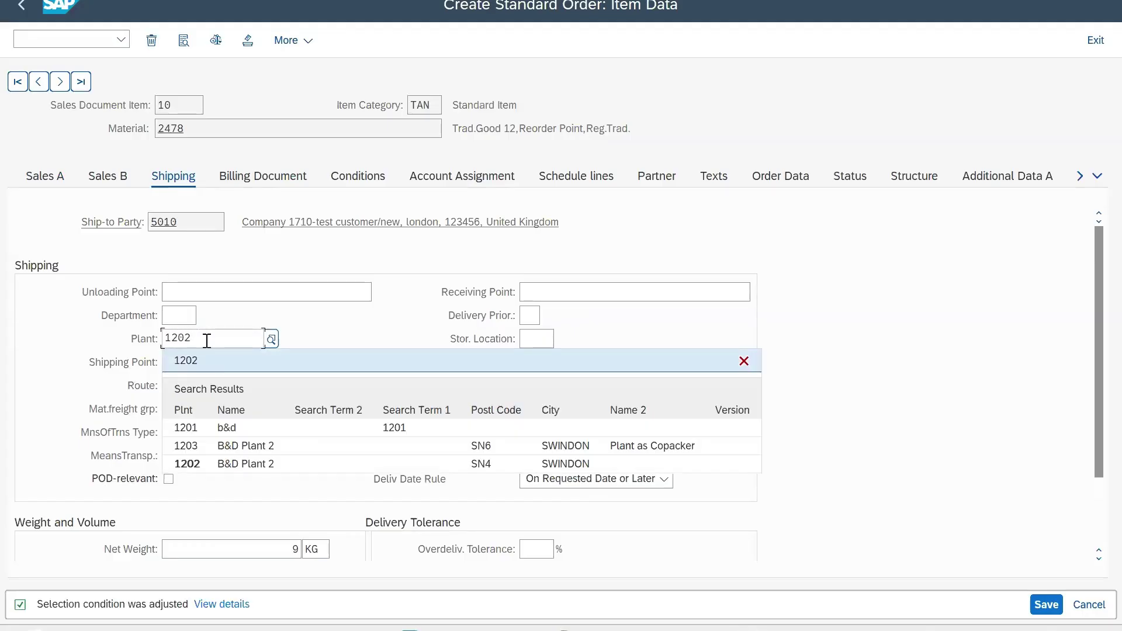
drag(207, 340, 143, 340)
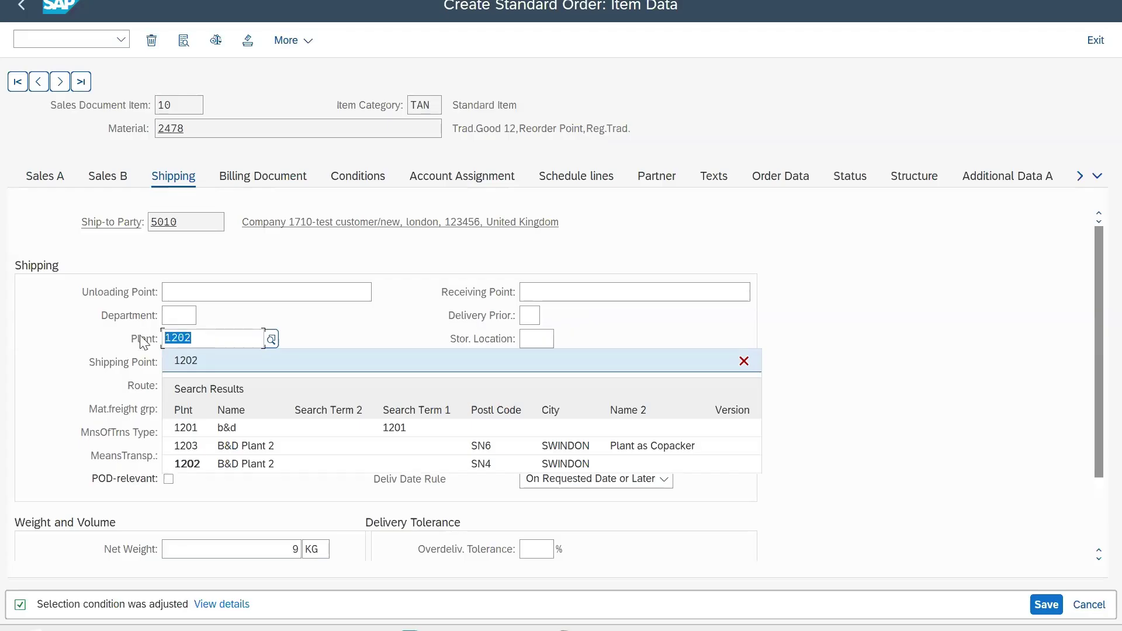
click(198, 362)
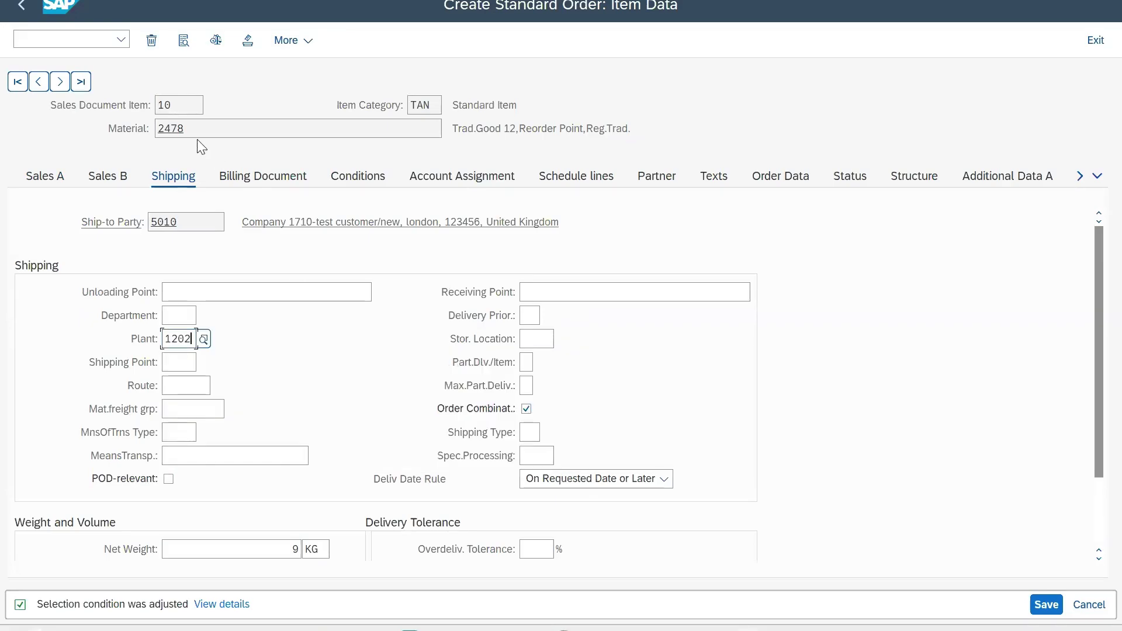
click(21, 5)
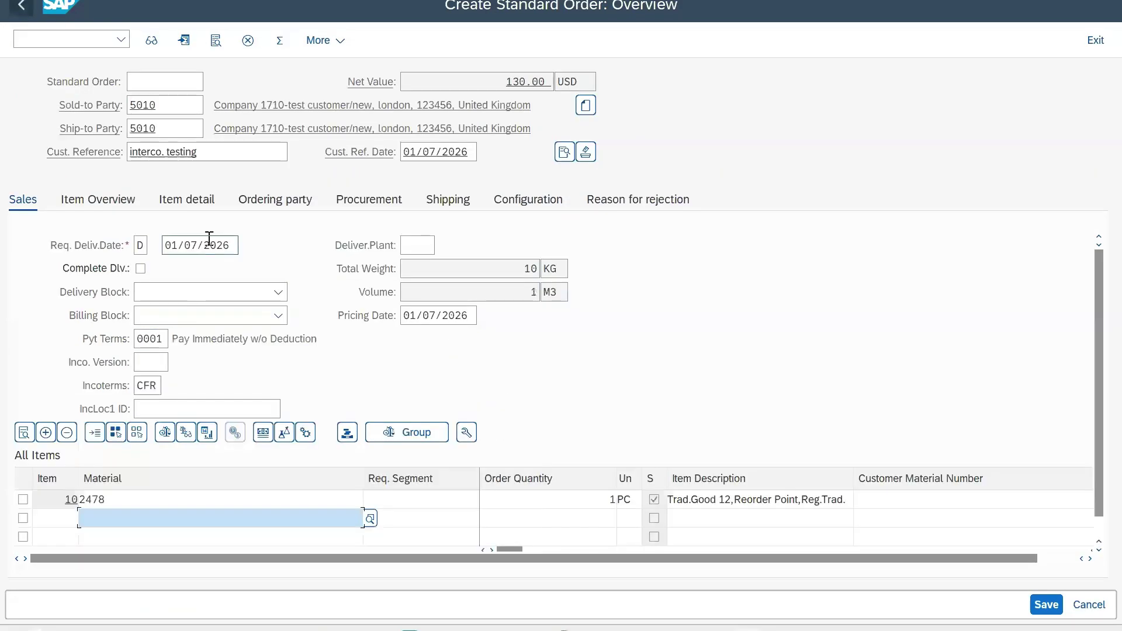
Reopen item 10's shipping data and set the storage location to BAL8.
double_click(227, 504)
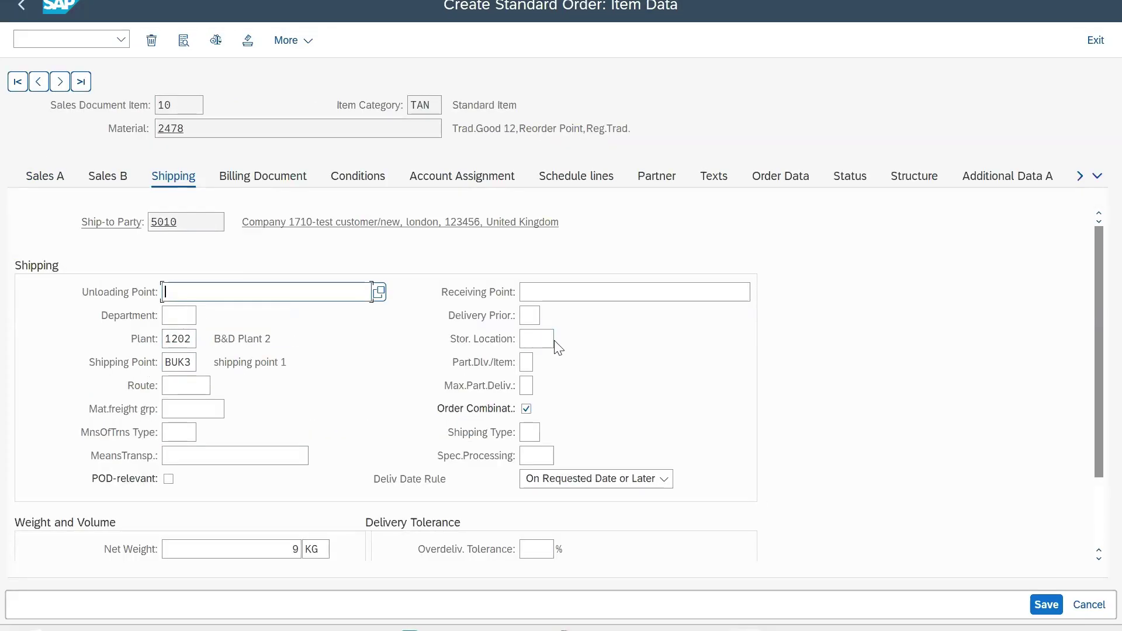
click(535, 339)
click(544, 361)
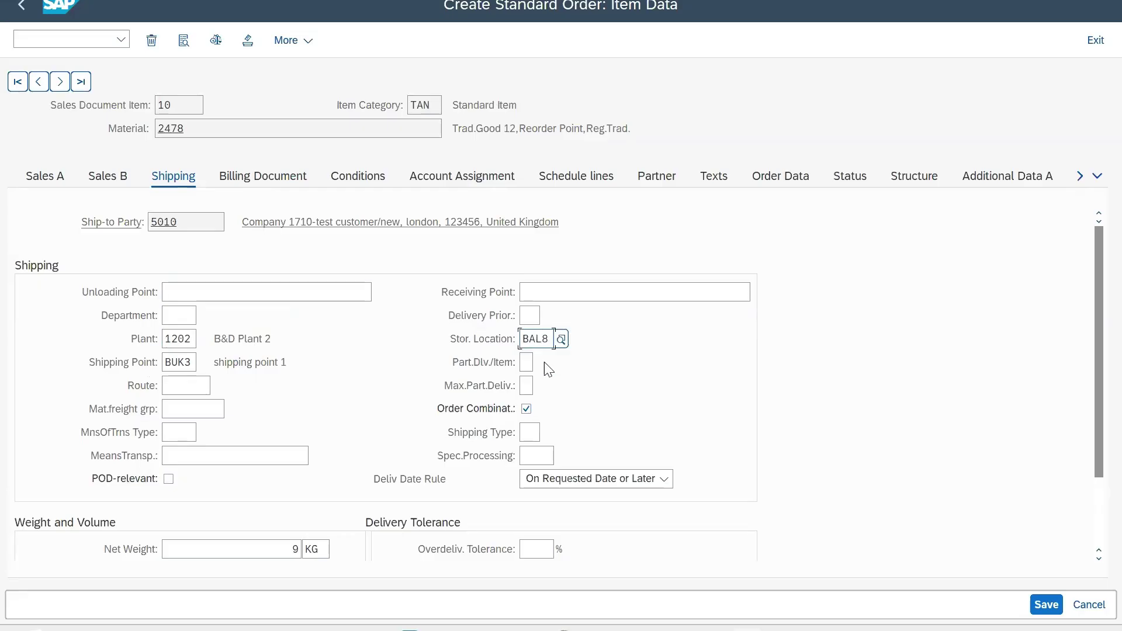
key(Return)
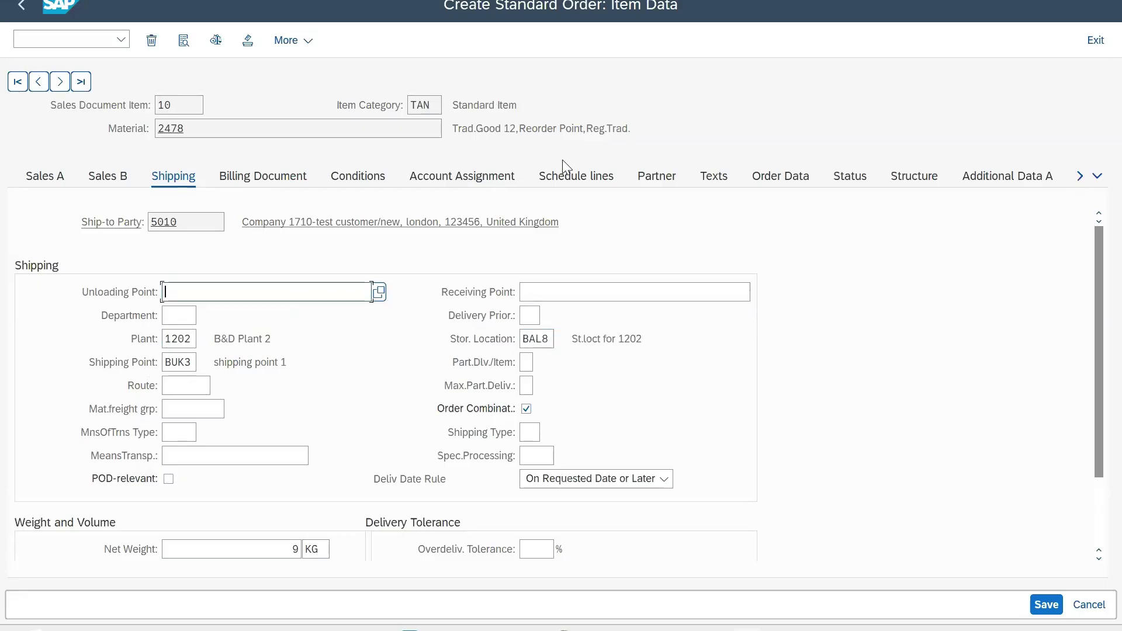
Check item 10's schedule lines, marking the second line's delivery date and confirmed quantity.
click(567, 178)
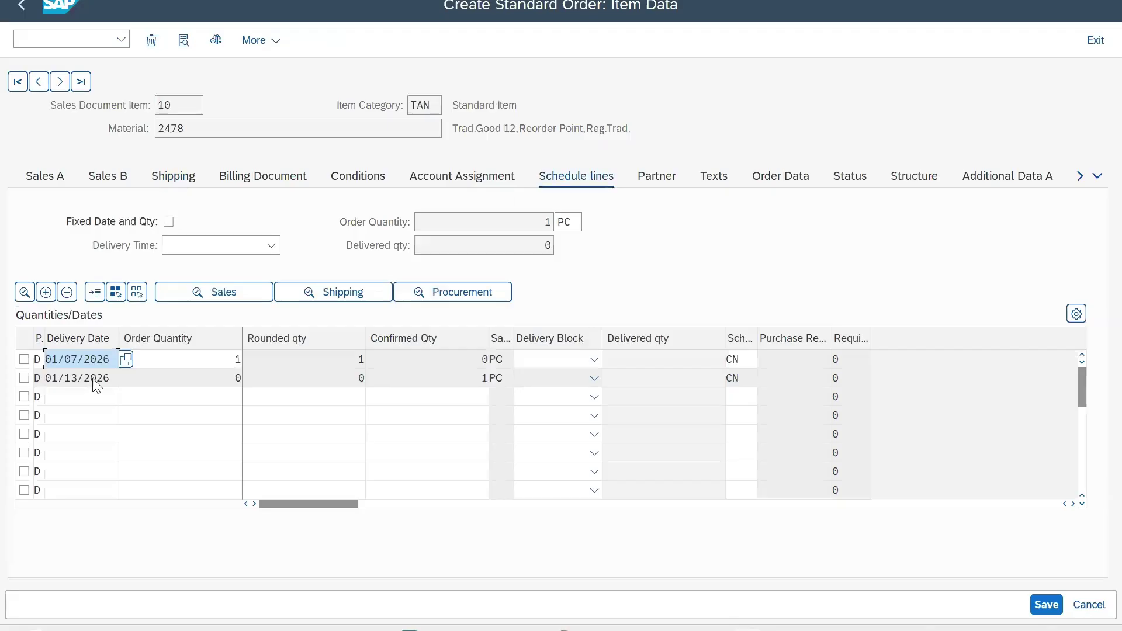
double_click(70, 378)
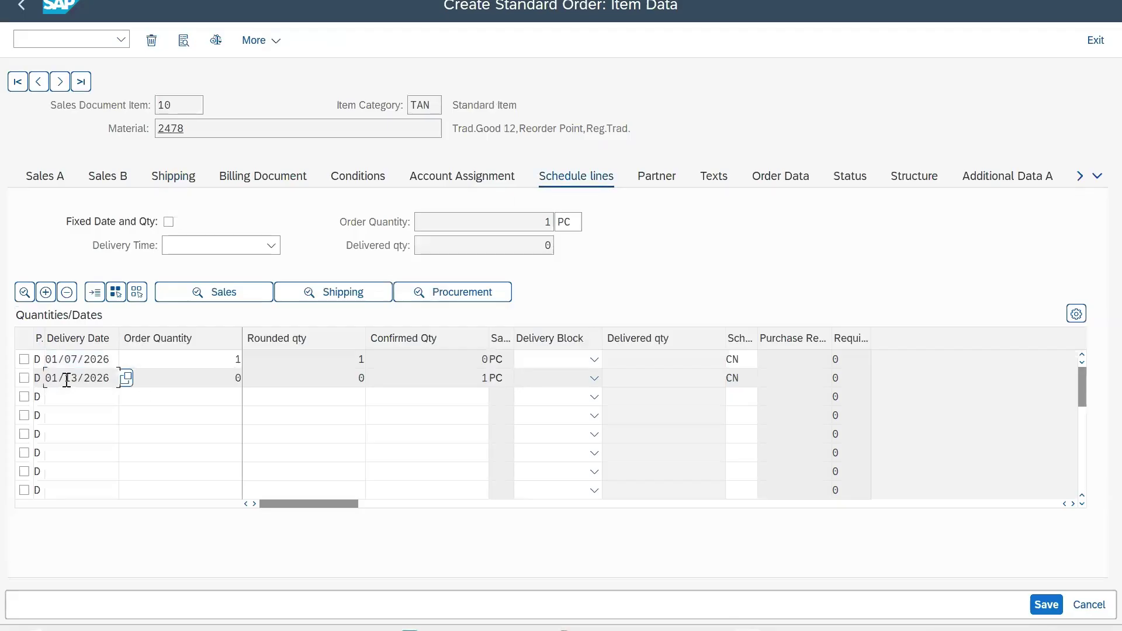
double_click(485, 378)
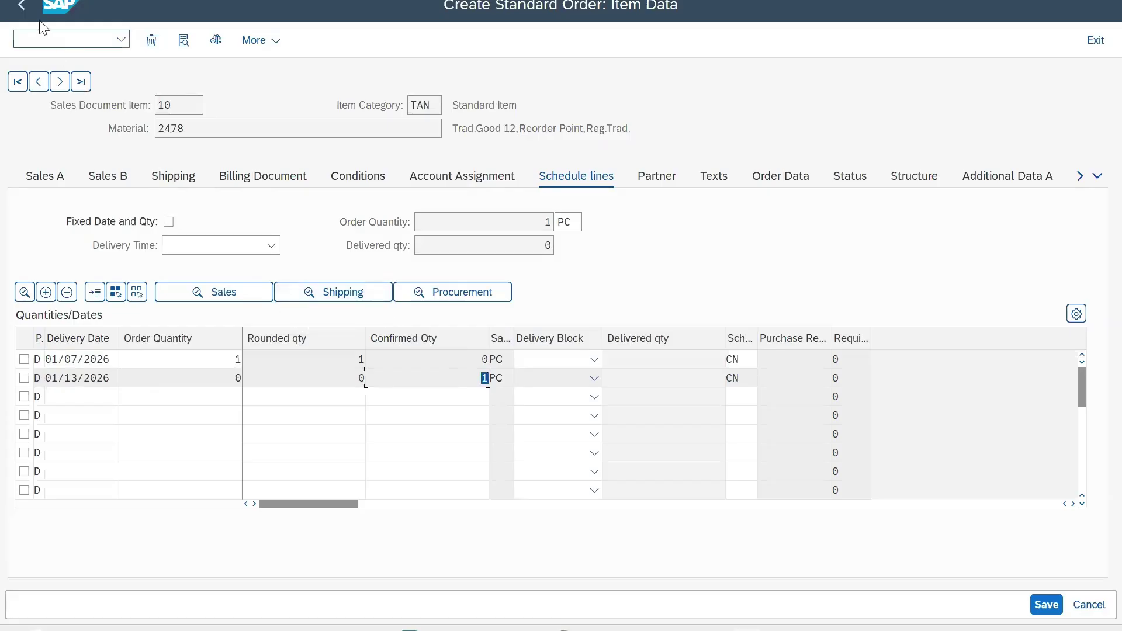
Review item 10's pricing conditions, highlighting the PR00 price, the PI01 intercompany price and the net value.
click(350, 182)
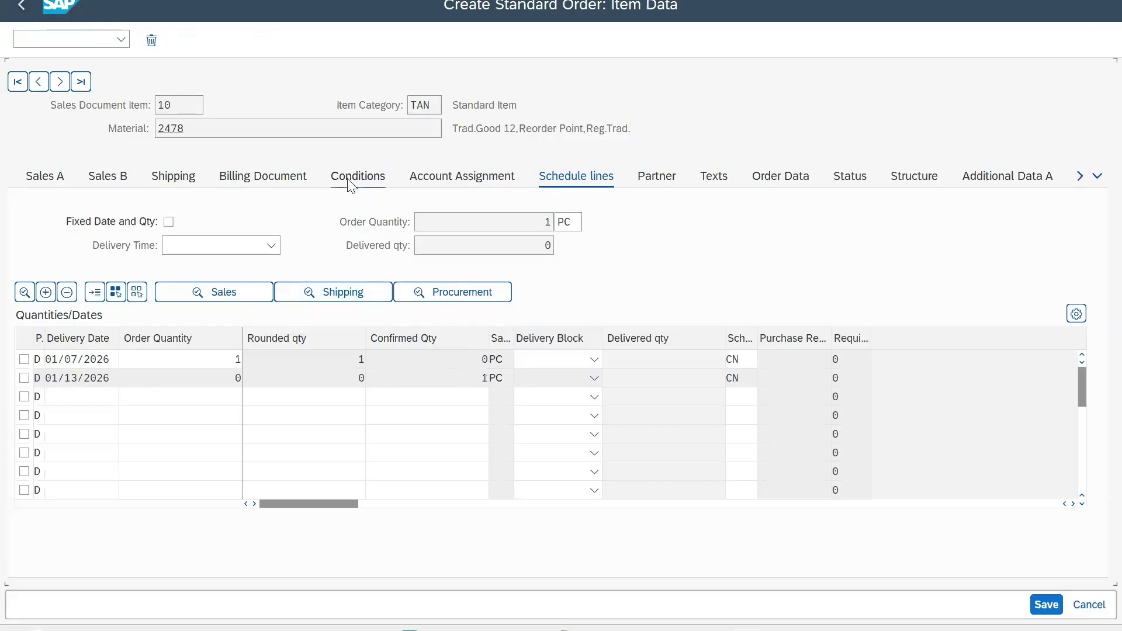
drag(296, 359, 332, 360)
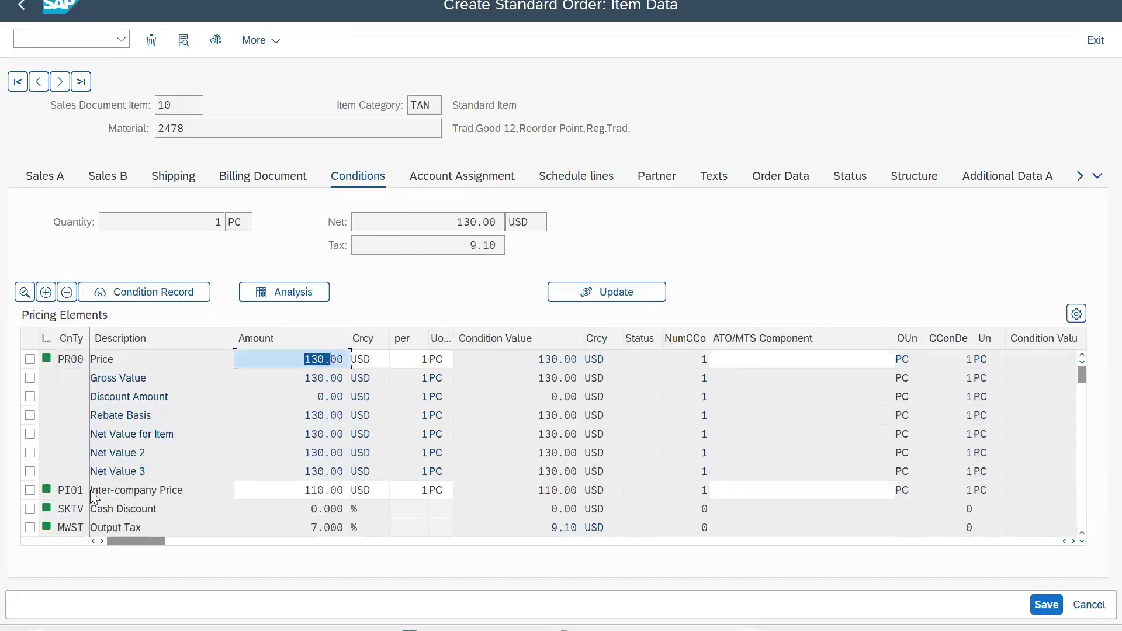
drag(303, 491, 351, 494)
drag(453, 222, 480, 223)
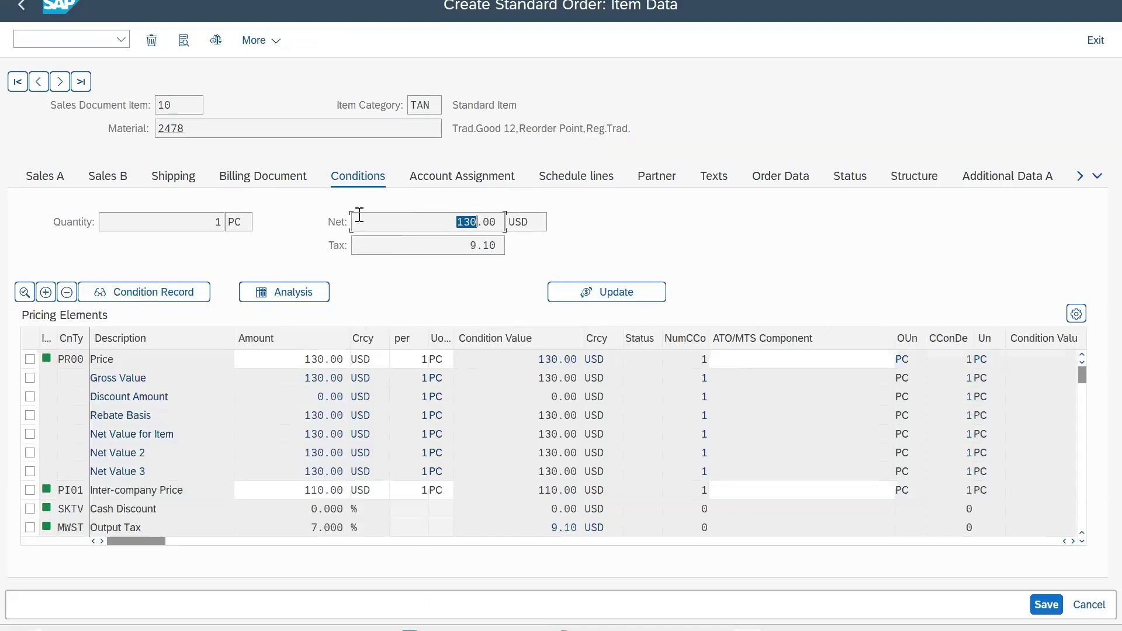
Return to the order overview and save the sales order.
click(22, 7)
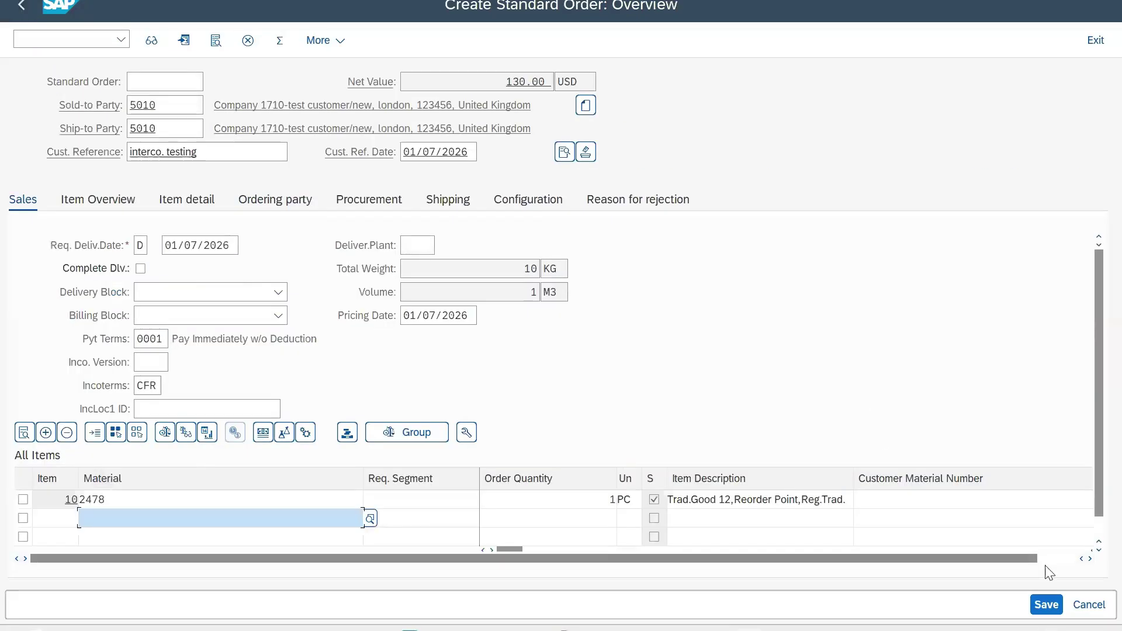
click(1044, 606)
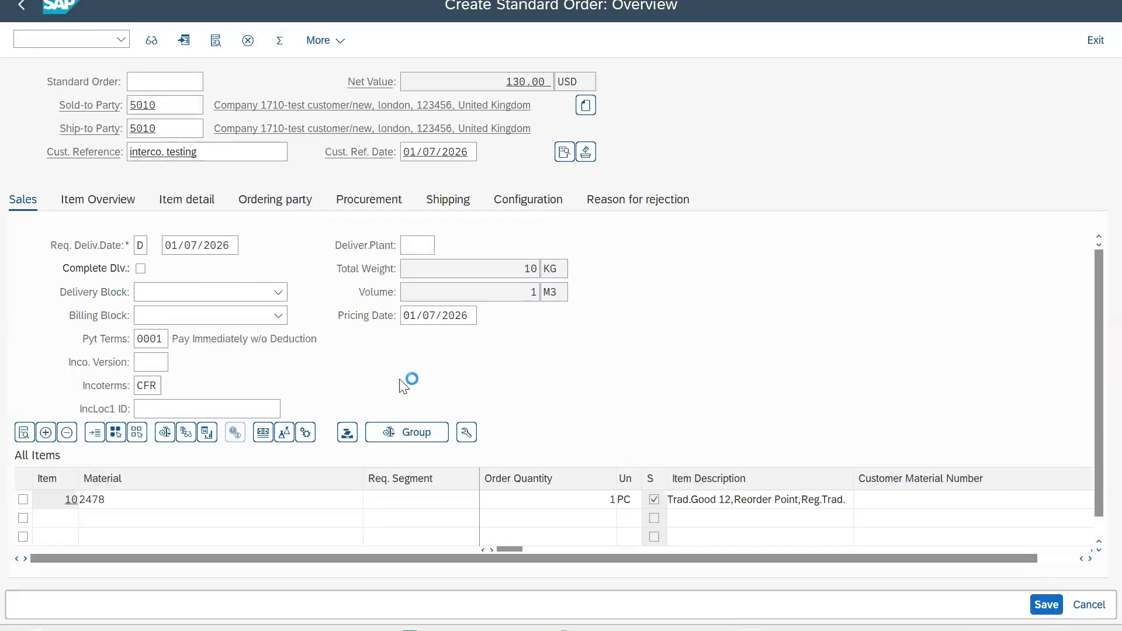
Start an outbound delivery for the saved sales order using shipping point BUK3.
click(89, 7)
click(83, 158)
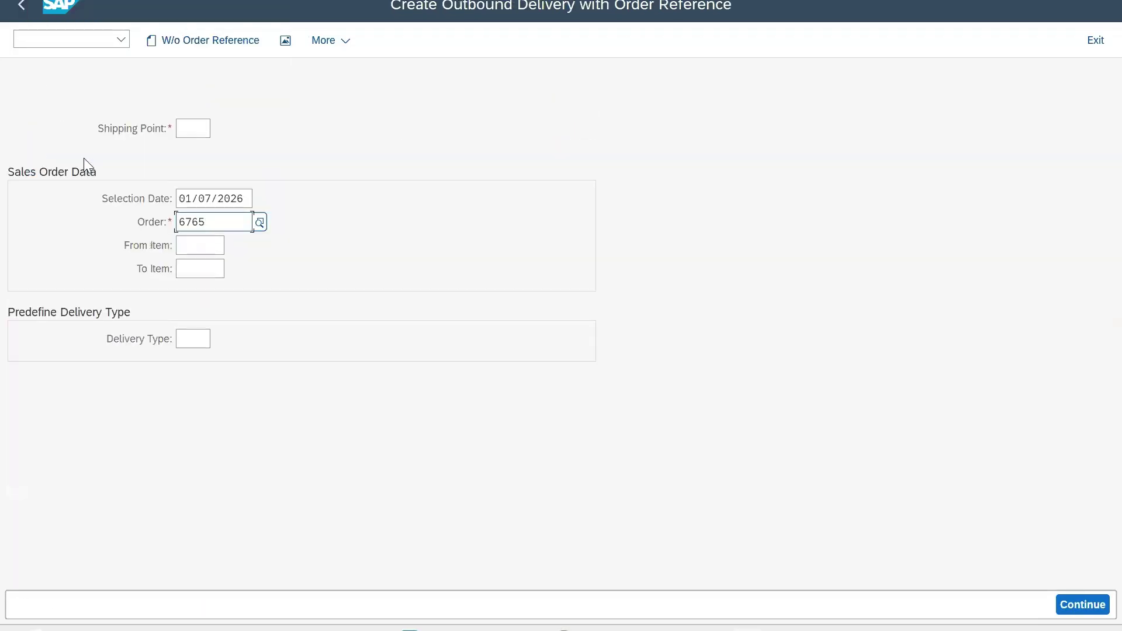
click(187, 129)
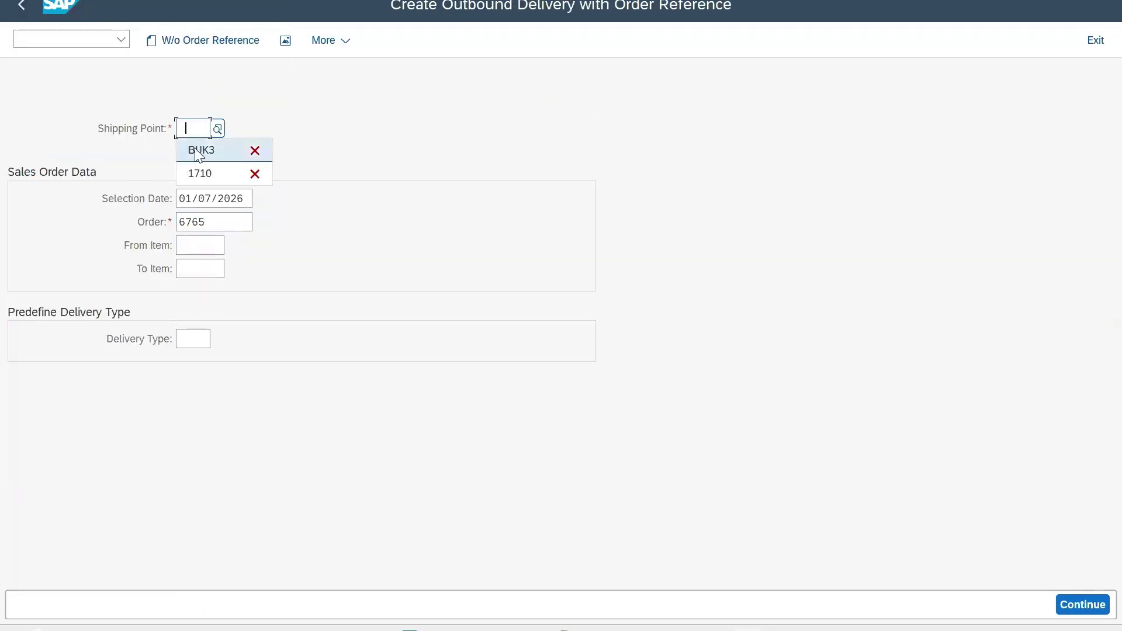
click(194, 148)
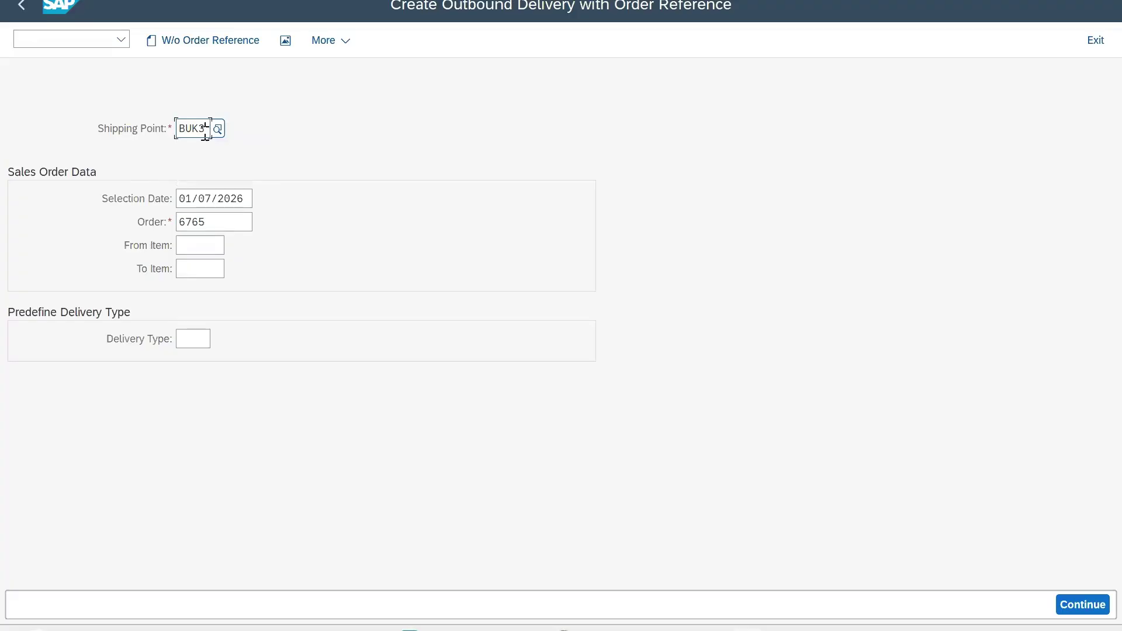
key(Return)
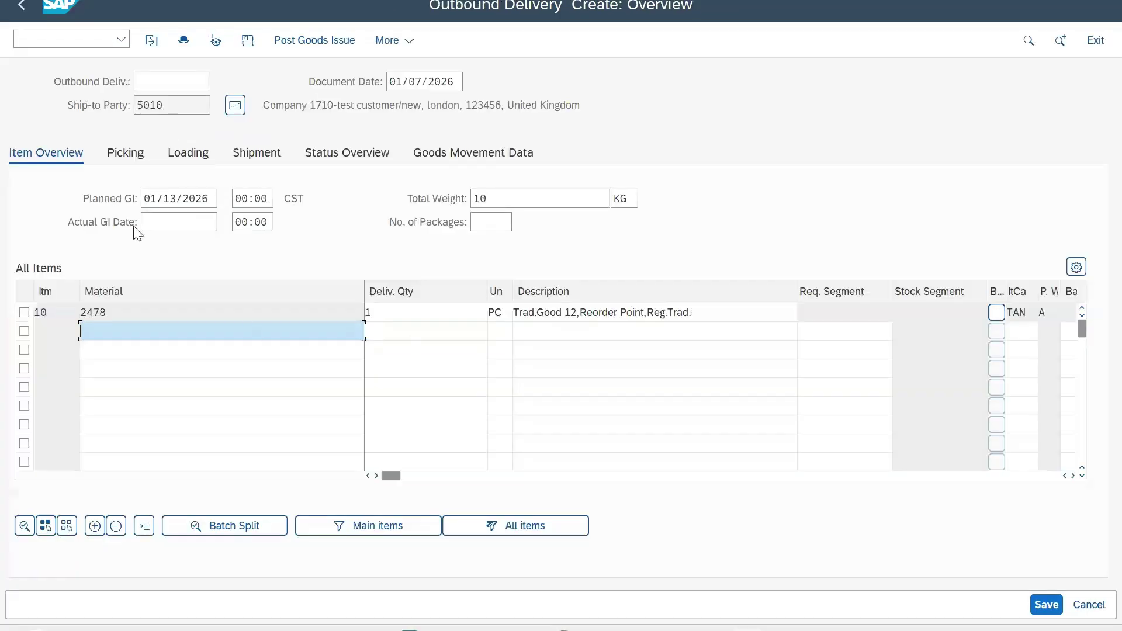
Set item 10's picked quantity to 1 in the outbound delivery and post the goods issue.
click(123, 166)
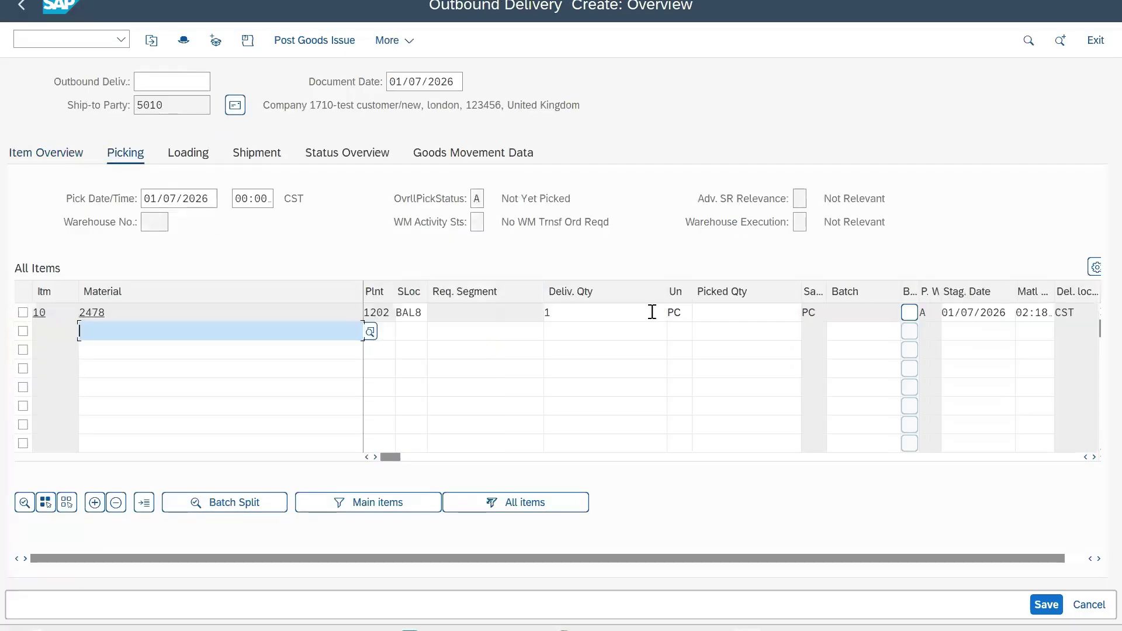
click(740, 316)
text(1)
key(Return)
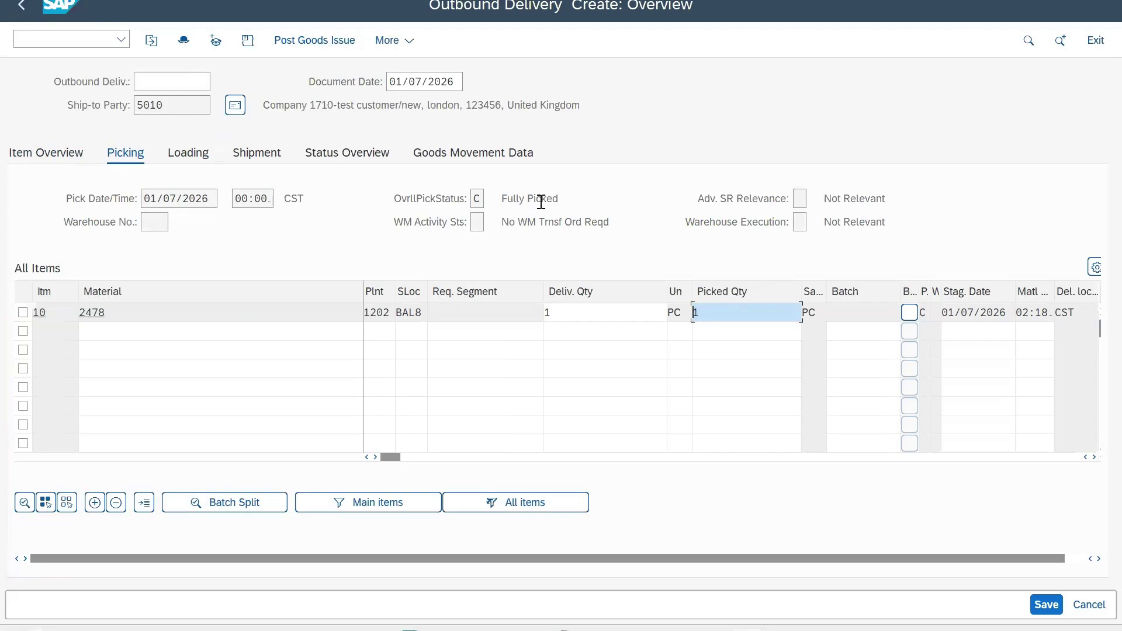
click(305, 41)
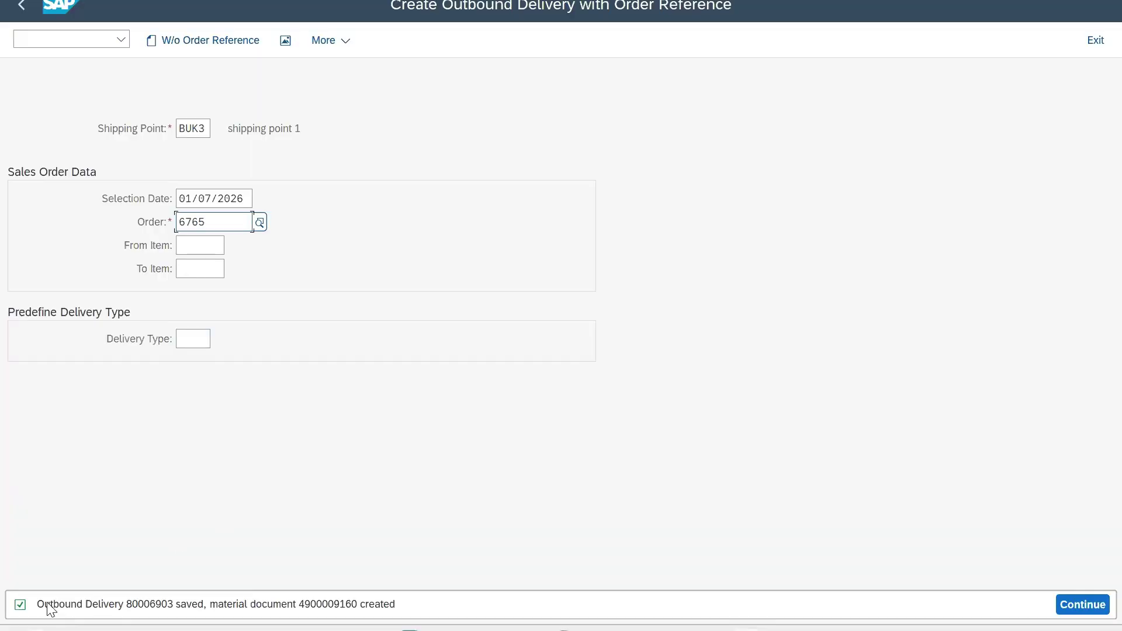
Copy the outbound delivery number from the status message into the Notepad notes, then return to SAP.
drag(38, 605, 147, 610)
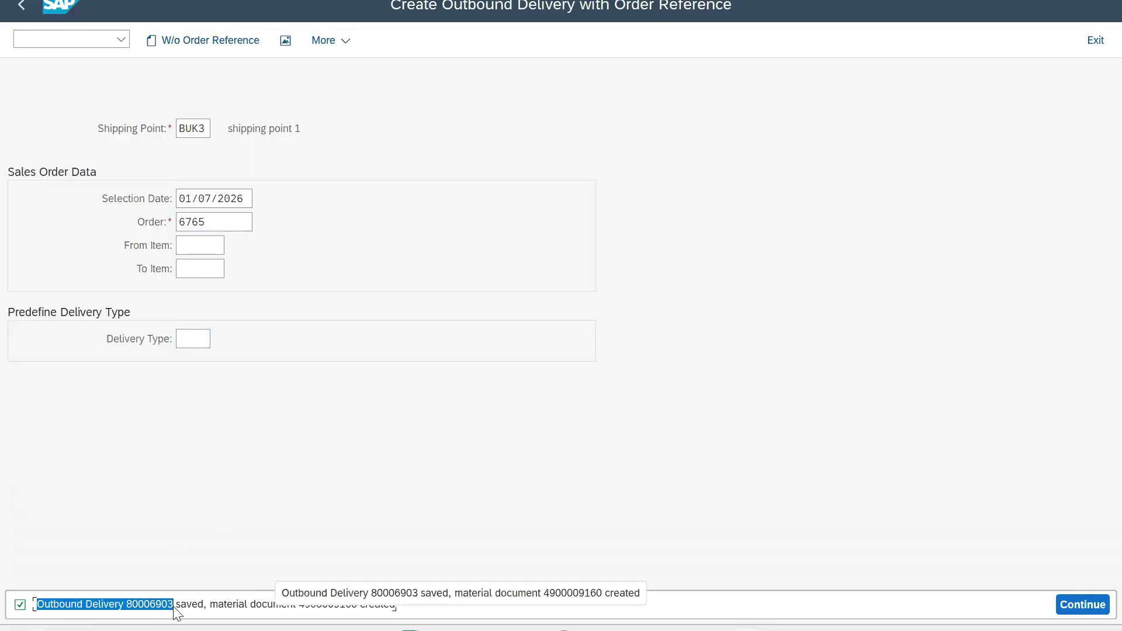
key(alt+Tab)
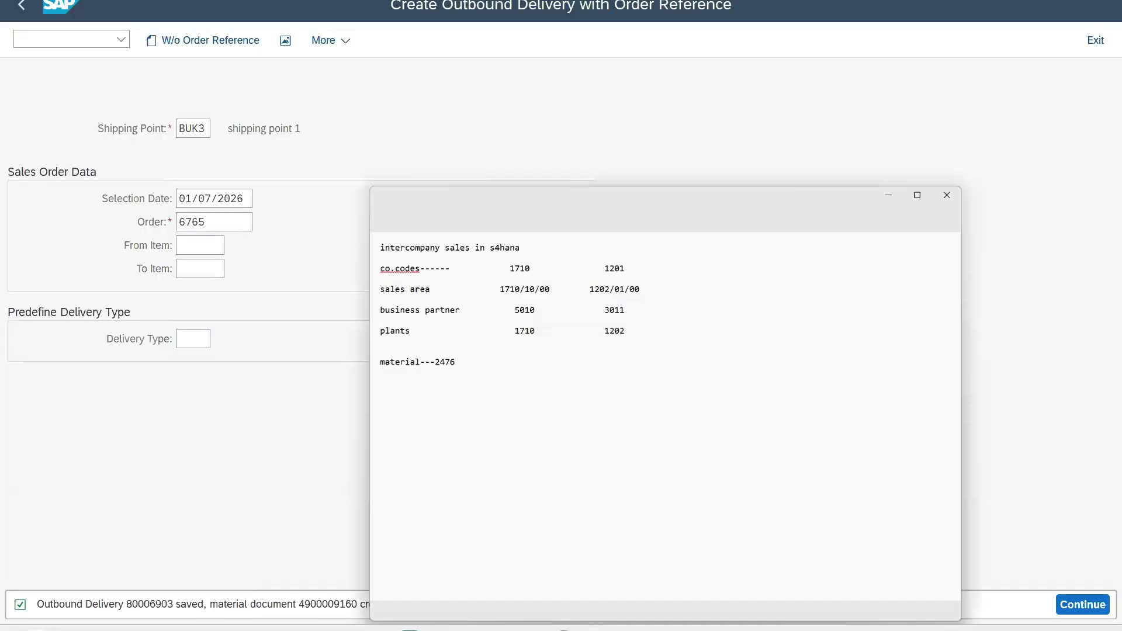
text(Outbound Delivery 80006903)
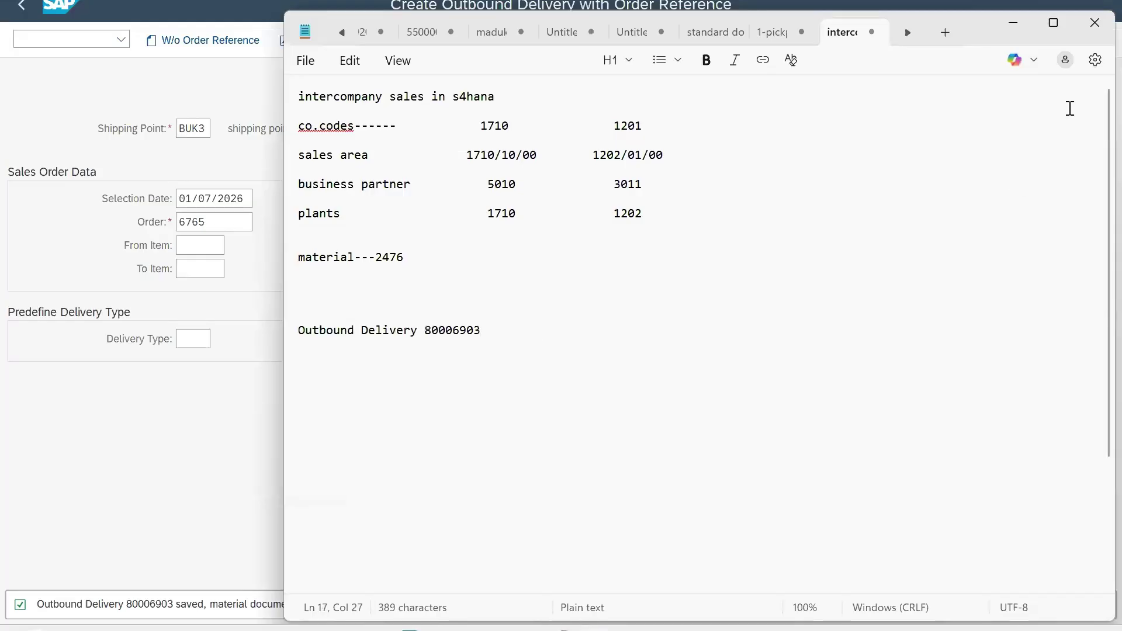
click(1012, 23)
Start transaction VF01 and create the F2 customer invoice for the outbound delivery.
click(76, 39)
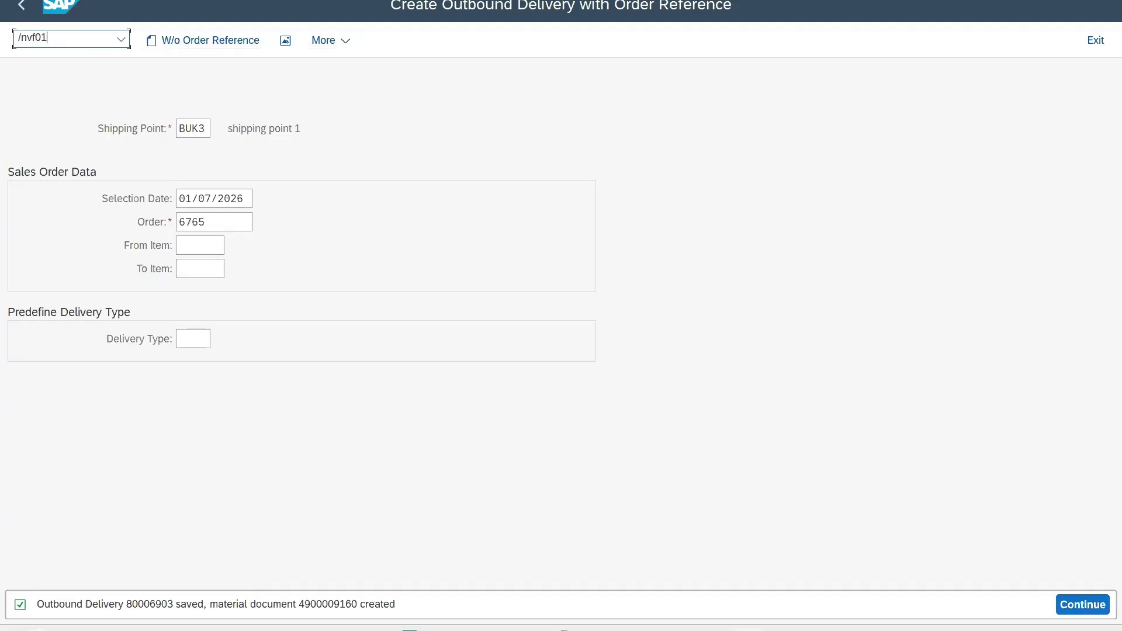
key(Return)
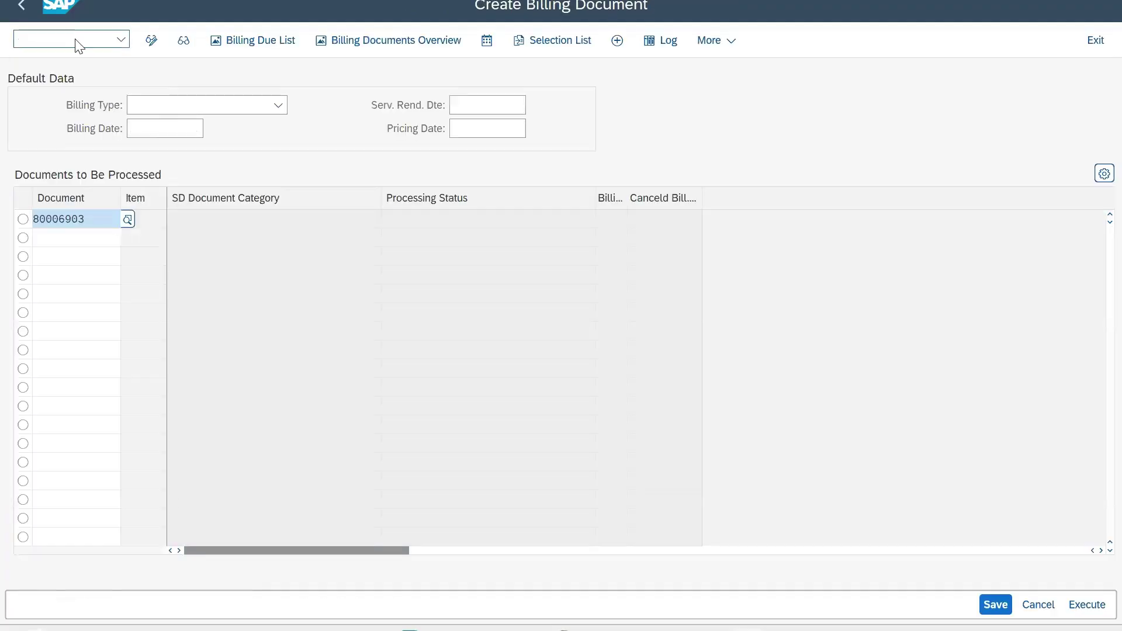
key(Return)
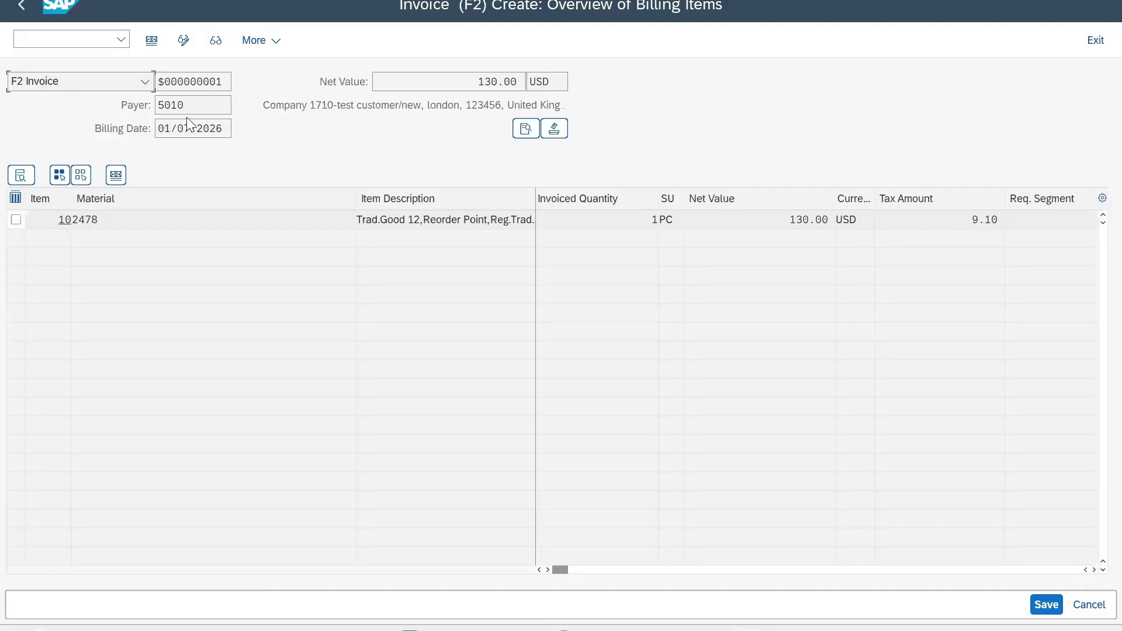
Open item 10 of the F2 invoice and review its billing, price, accounting and sales order data.
click(175, 220)
double_click(176, 219)
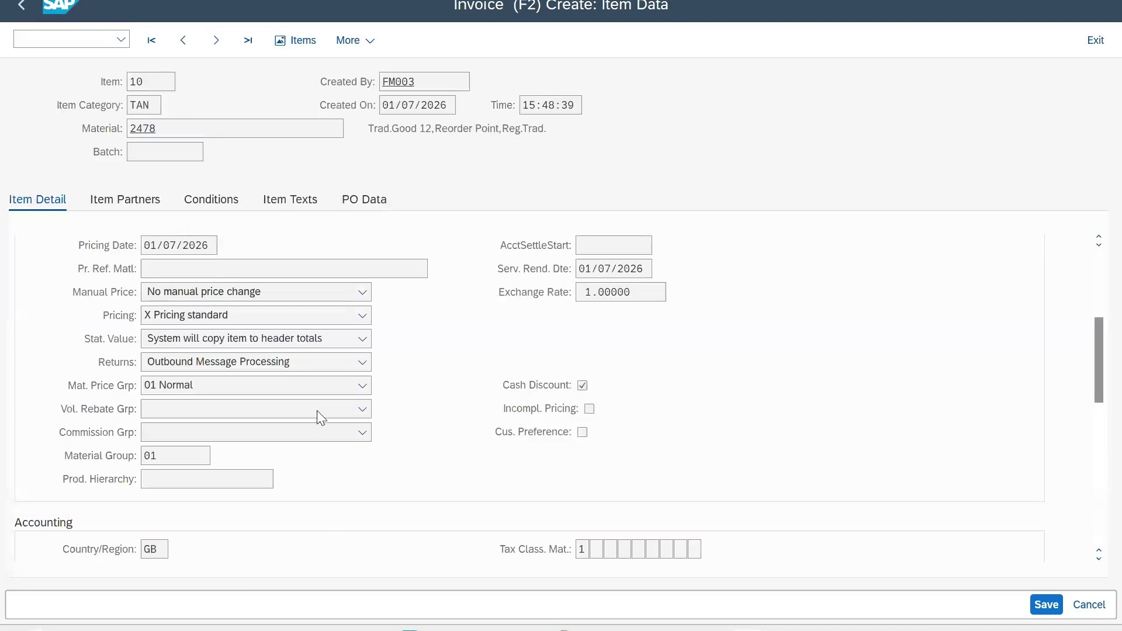
scroll(299, 363, down, 10)
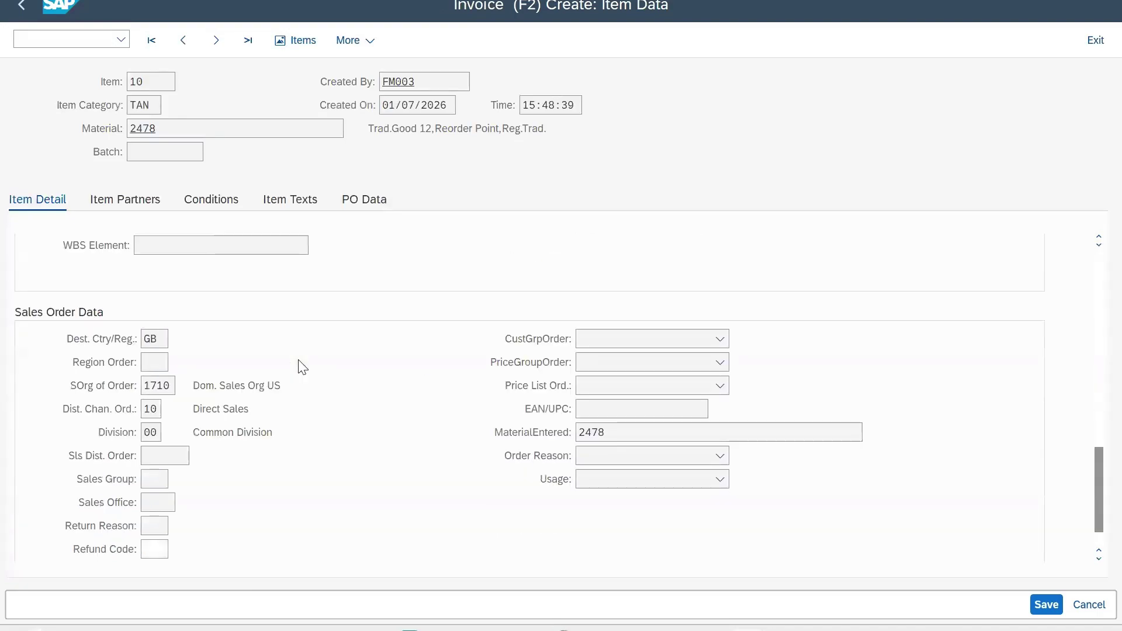
scroll(299, 364, up, 10)
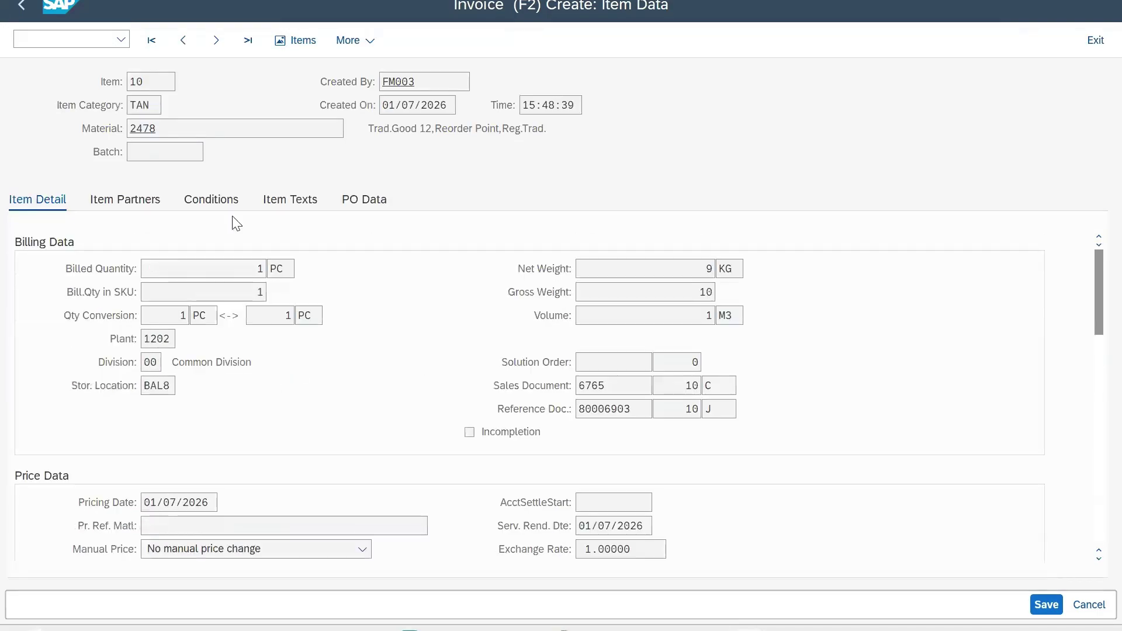
Review the invoice item's conditions and pricing analysis, highlighting the PR00 price amount.
click(222, 212)
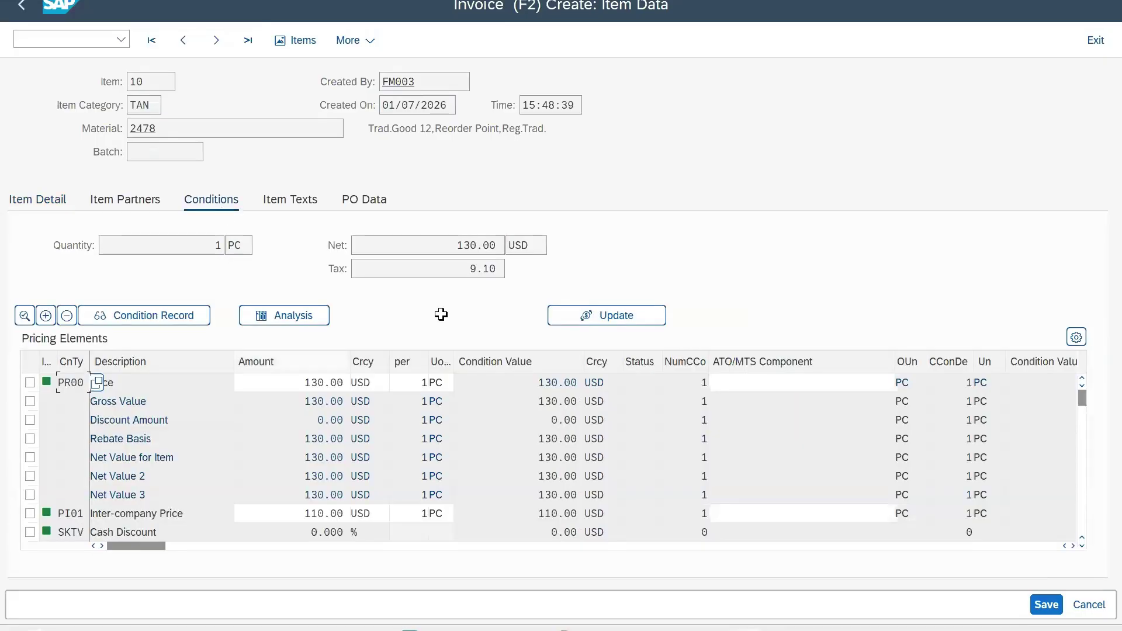
click(297, 313)
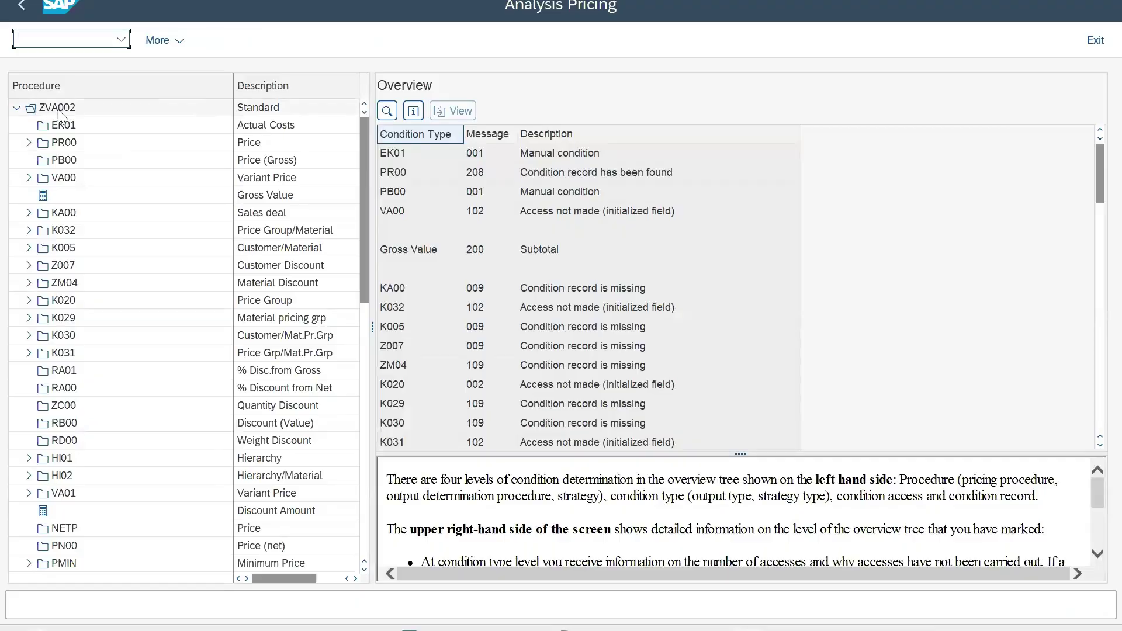
click(21, 6)
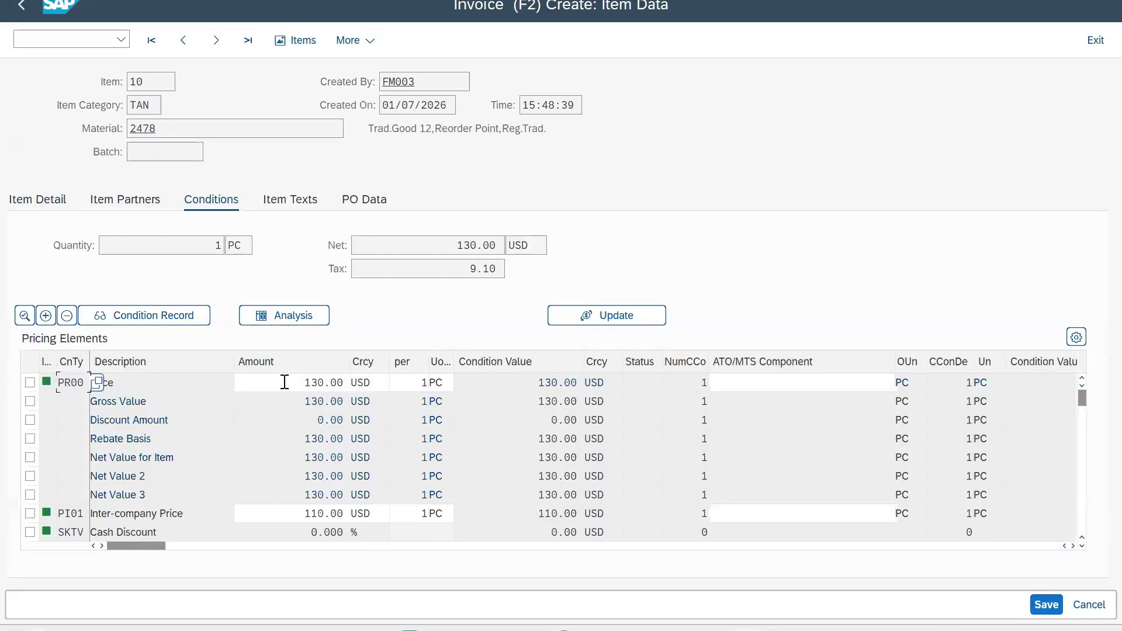
drag(284, 382, 354, 382)
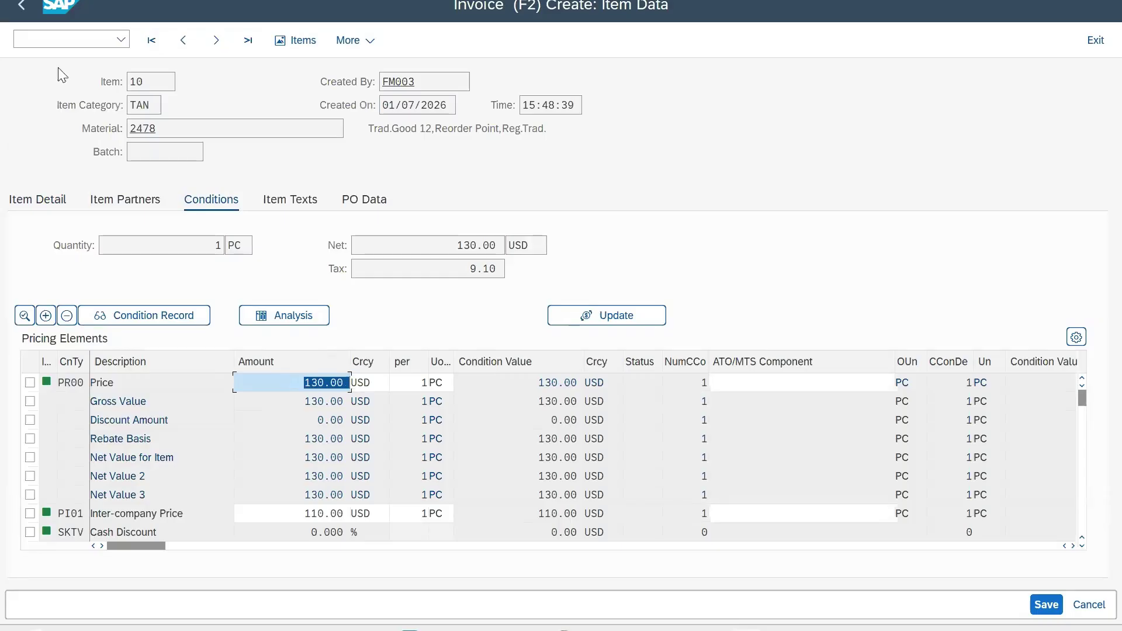
Return to the billing items overview and save the F2 invoice.
click(23, 9)
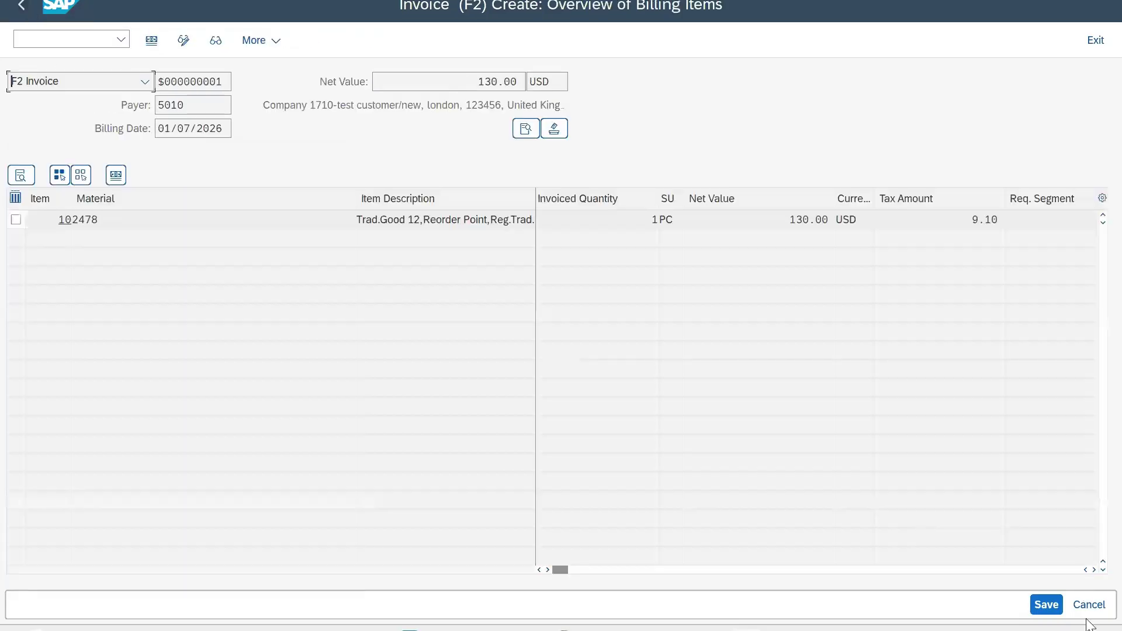
click(1044, 605)
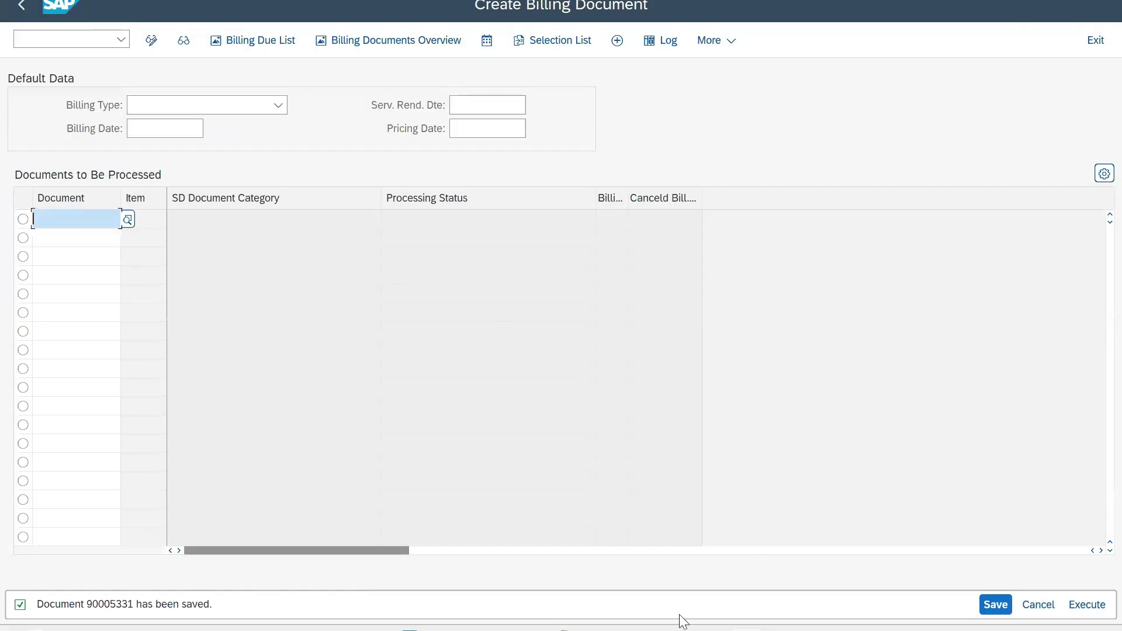
Switch to the Notepad notes, copy the outbound delivery number and return to SAP.
click(587, 546)
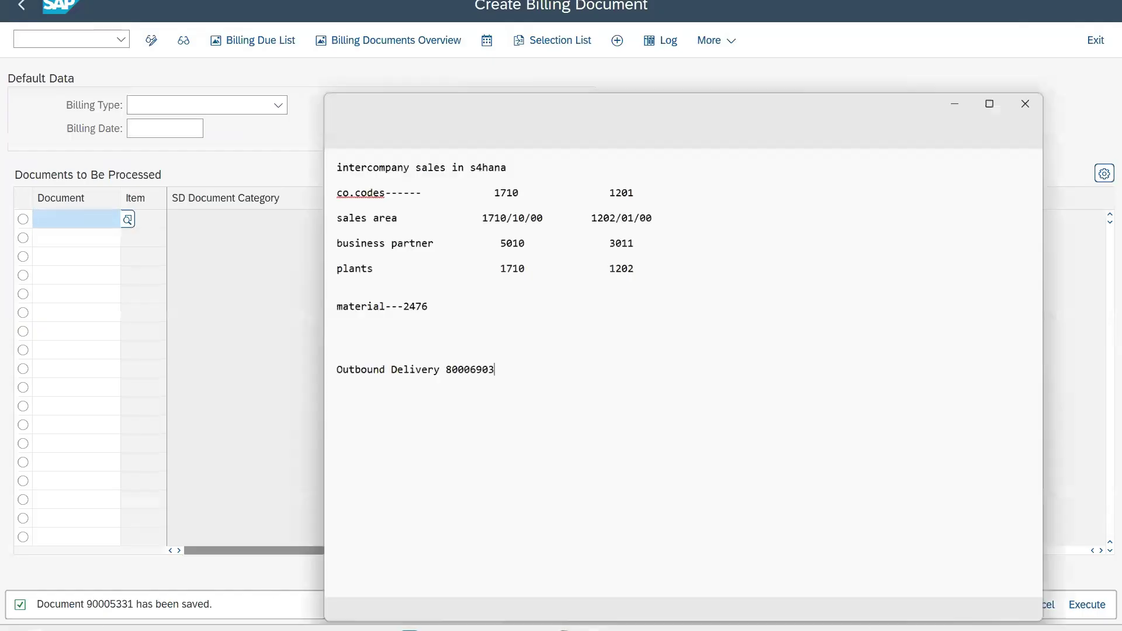
drag(425, 331, 482, 331)
key(ctrl+c)
click(485, 332)
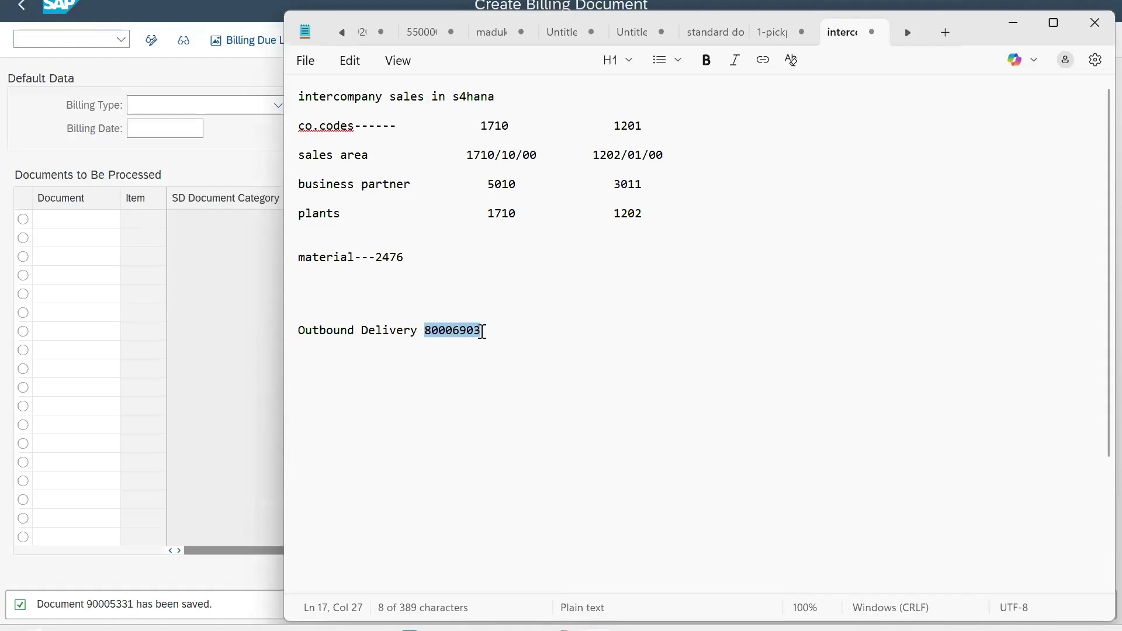
click(1013, 28)
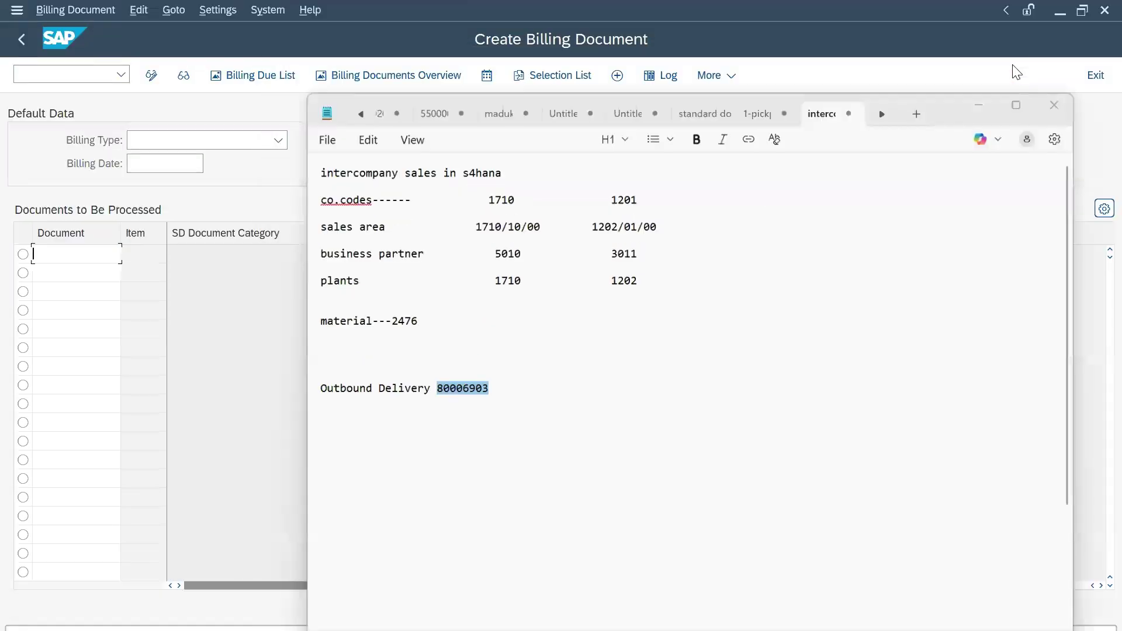
Restart billing document creation and generate the IV intercompany billing document for the copied delivery number.
click(50, 76)
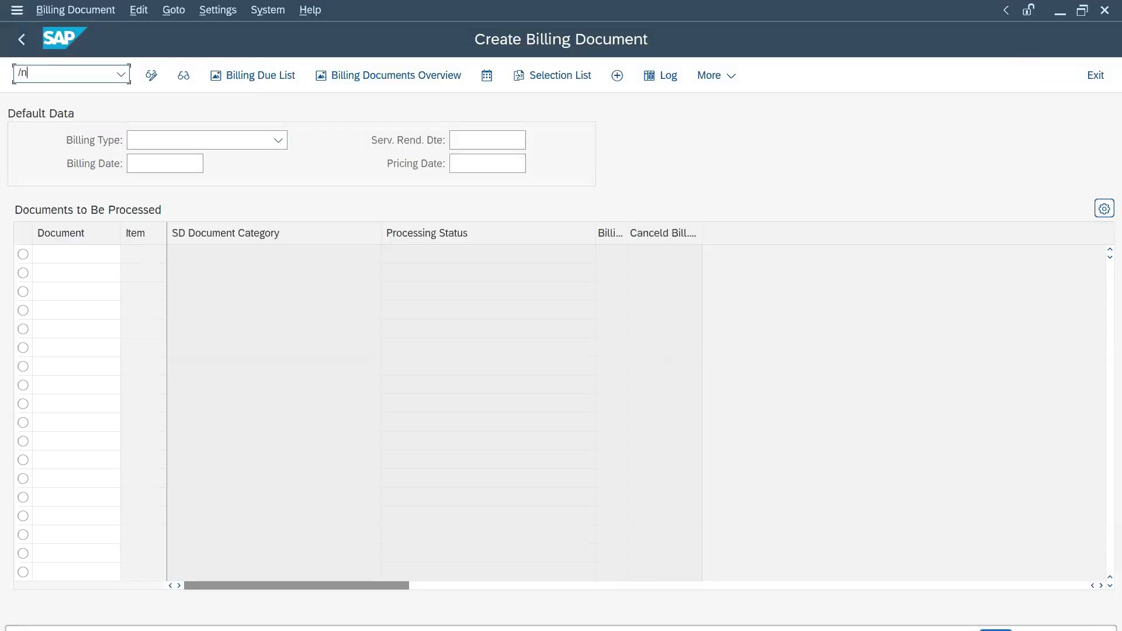
key(Return)
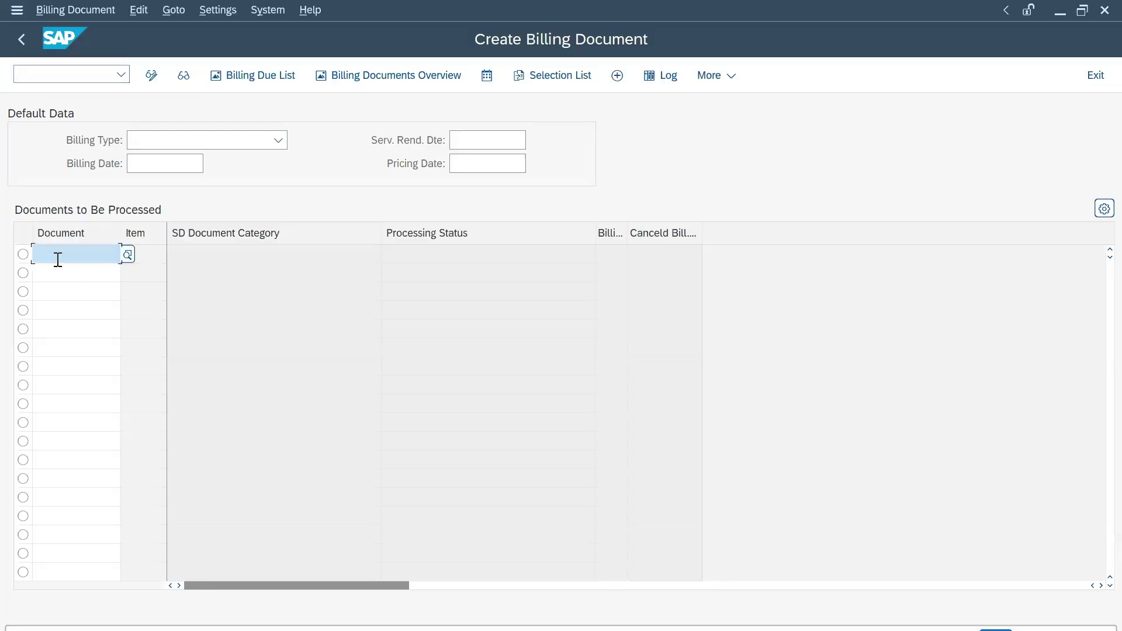
key(ctrl+v)
key(Return)
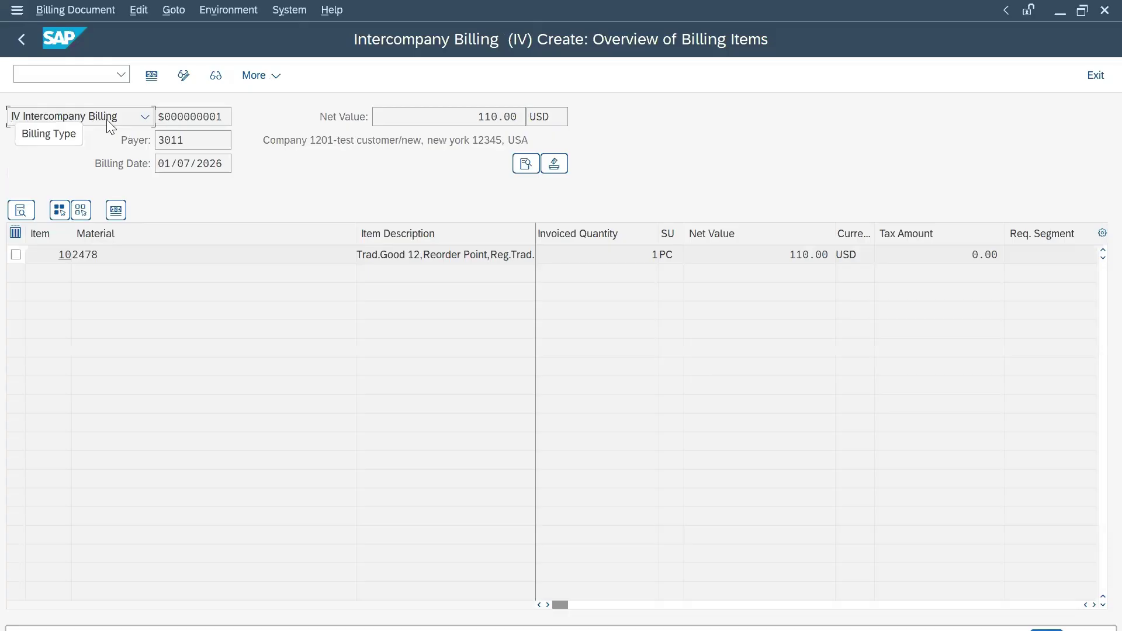
Review the intercompany billing's net value and item 10's details and conditions, highlighting the IV01 inter-company price.
drag(473, 112, 503, 111)
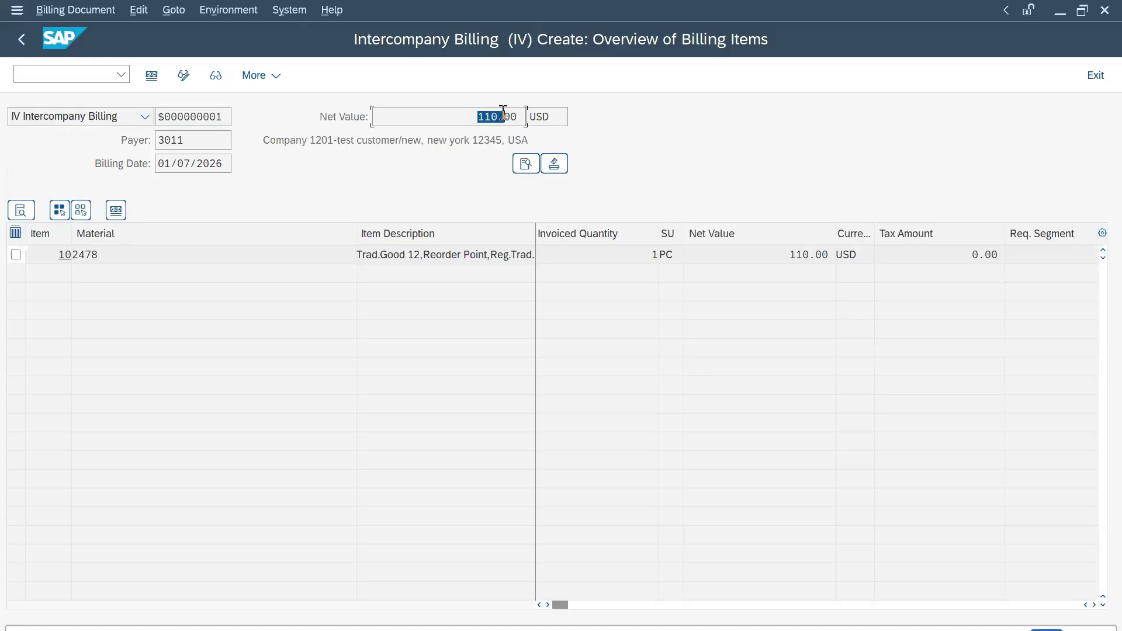
double_click(177, 256)
scroll(268, 378, down, 5)
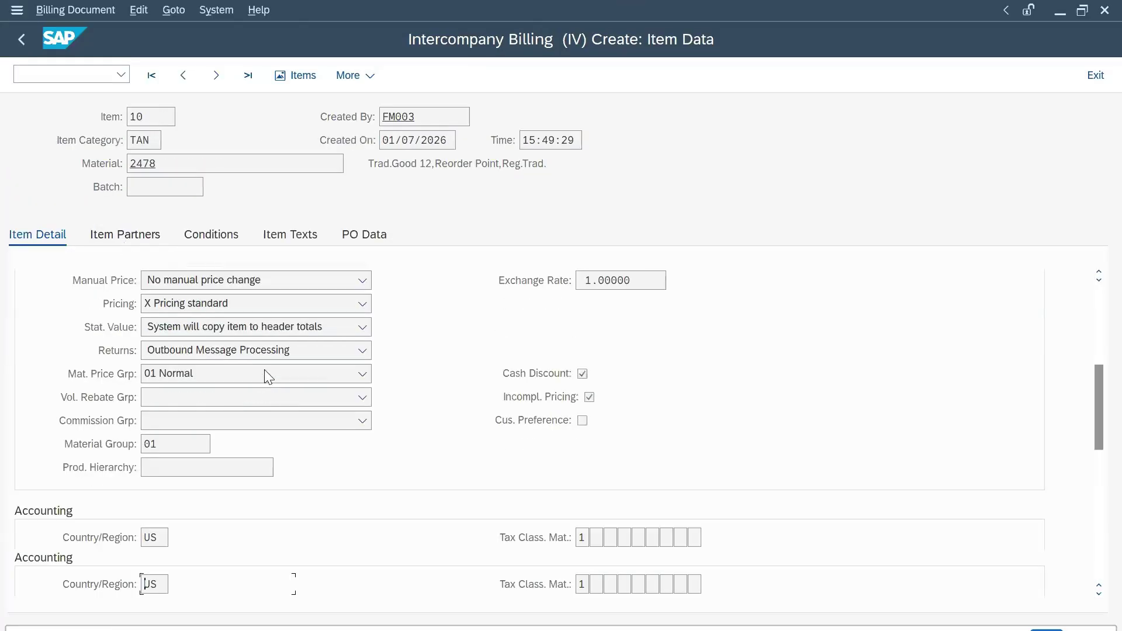
click(211, 235)
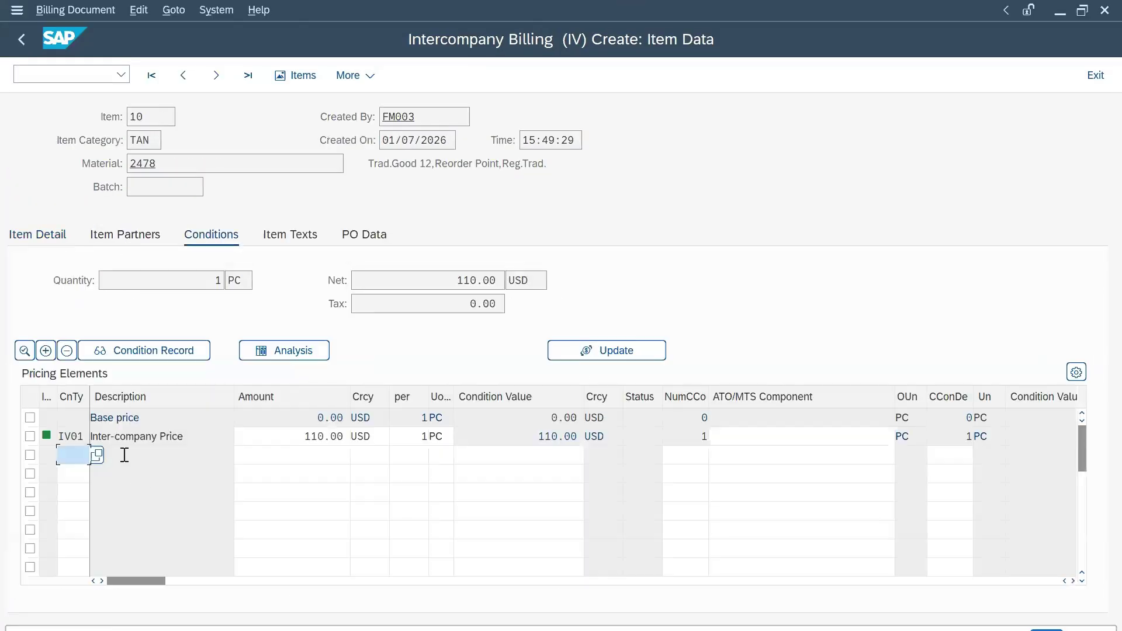
drag(286, 436, 341, 437)
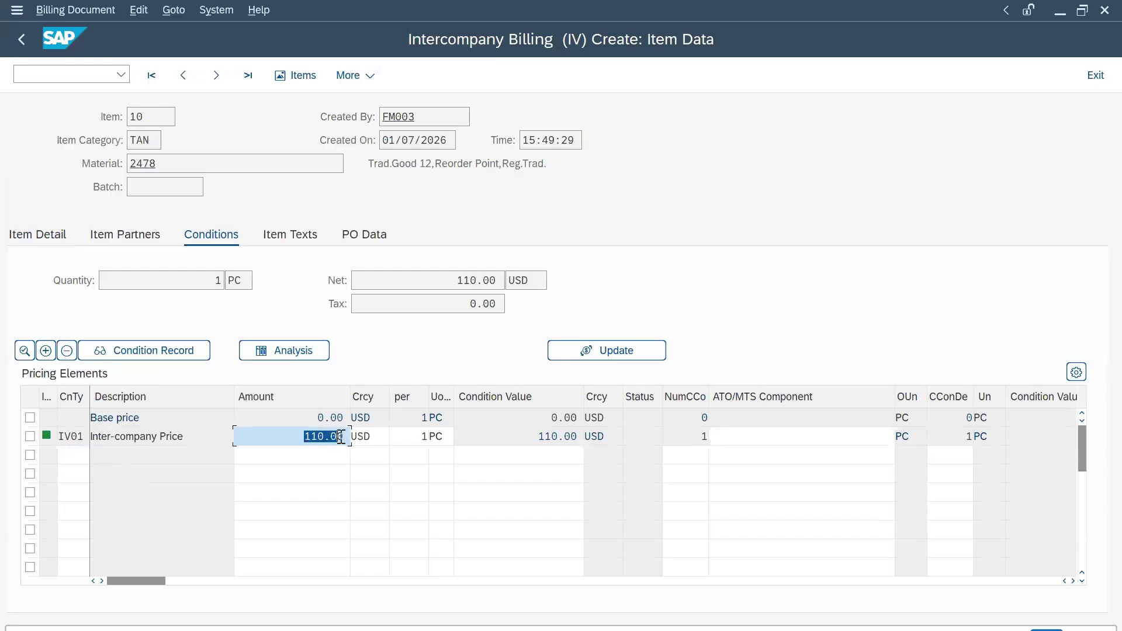
Check the pricing analysis of the intercompany billing item and leave the item data.
click(290, 351)
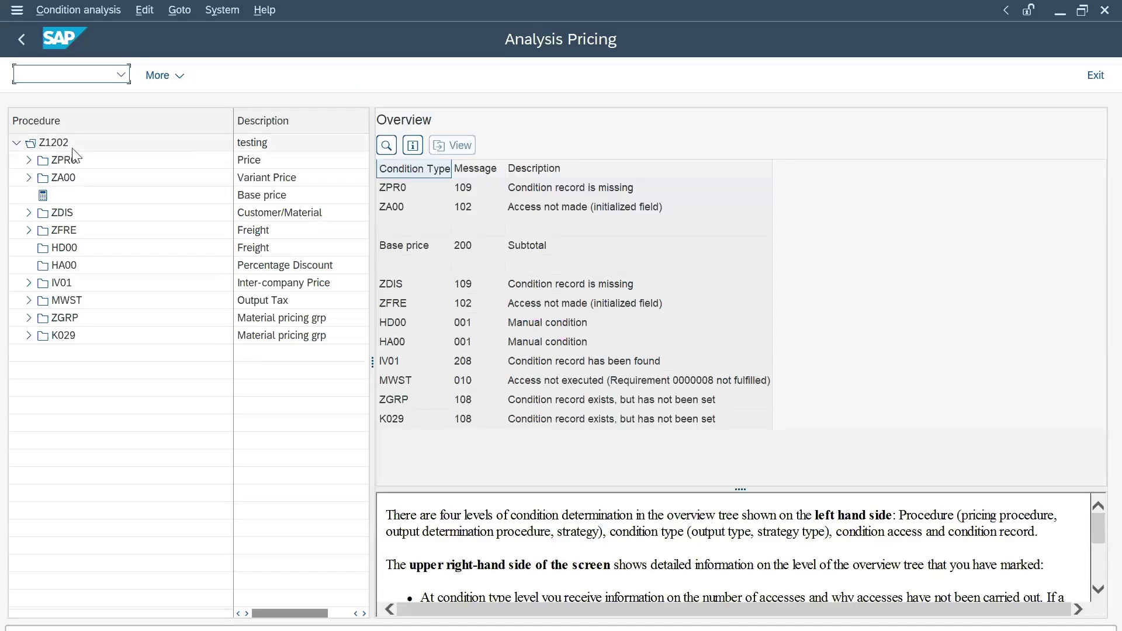
click(24, 36)
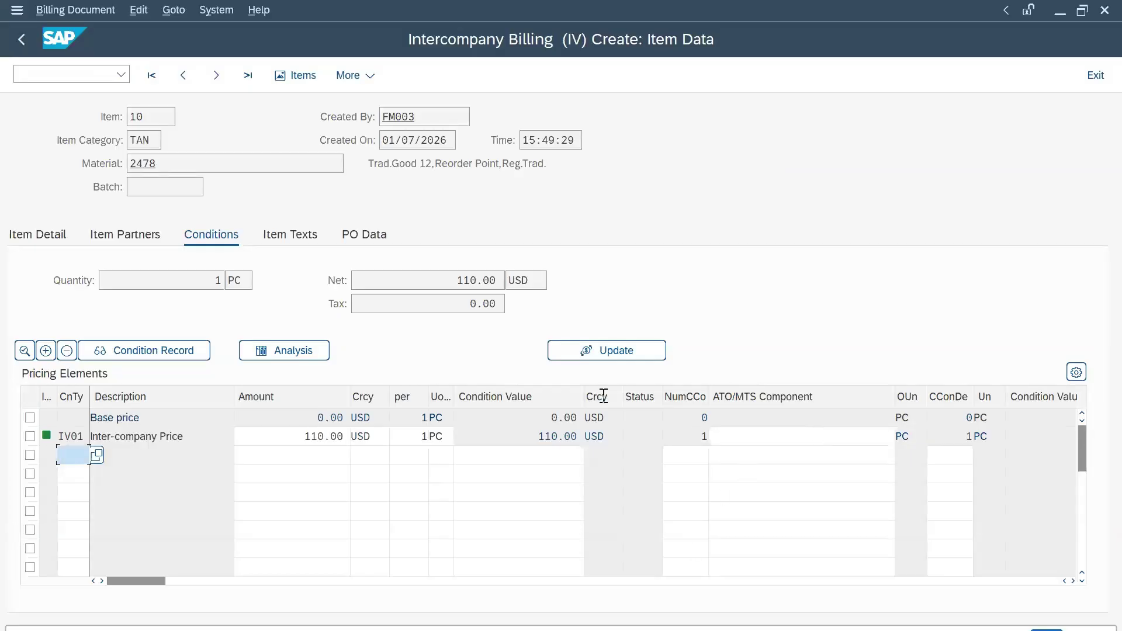
click(21, 44)
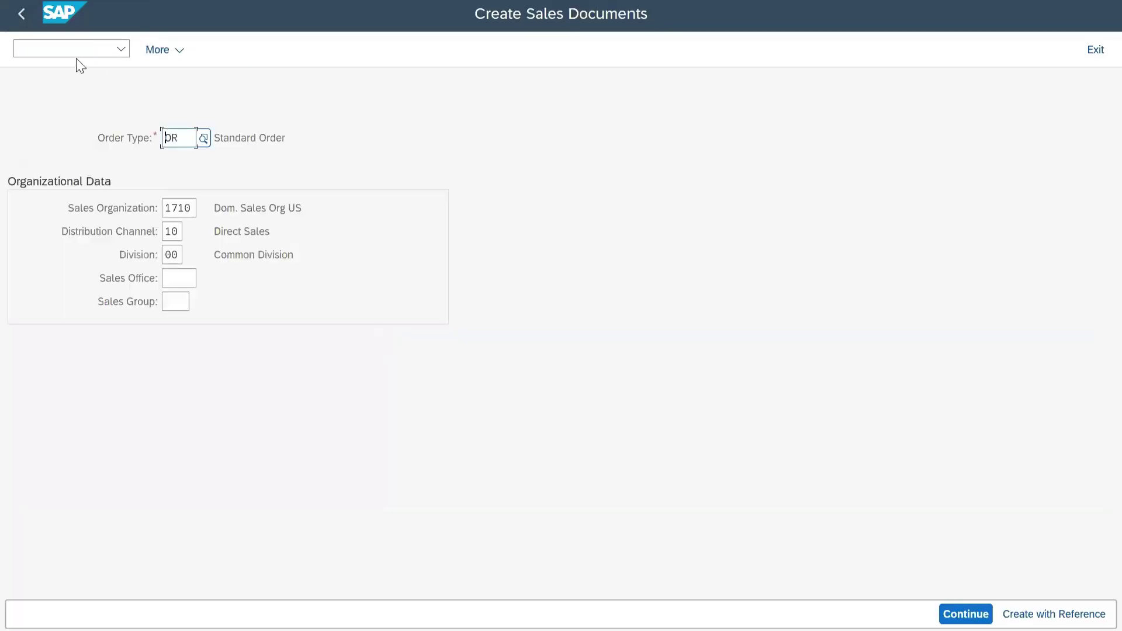
Leave sales order creation and start transaction OVKK for the pricing procedure determination.
click(73, 56)
text(/nov)
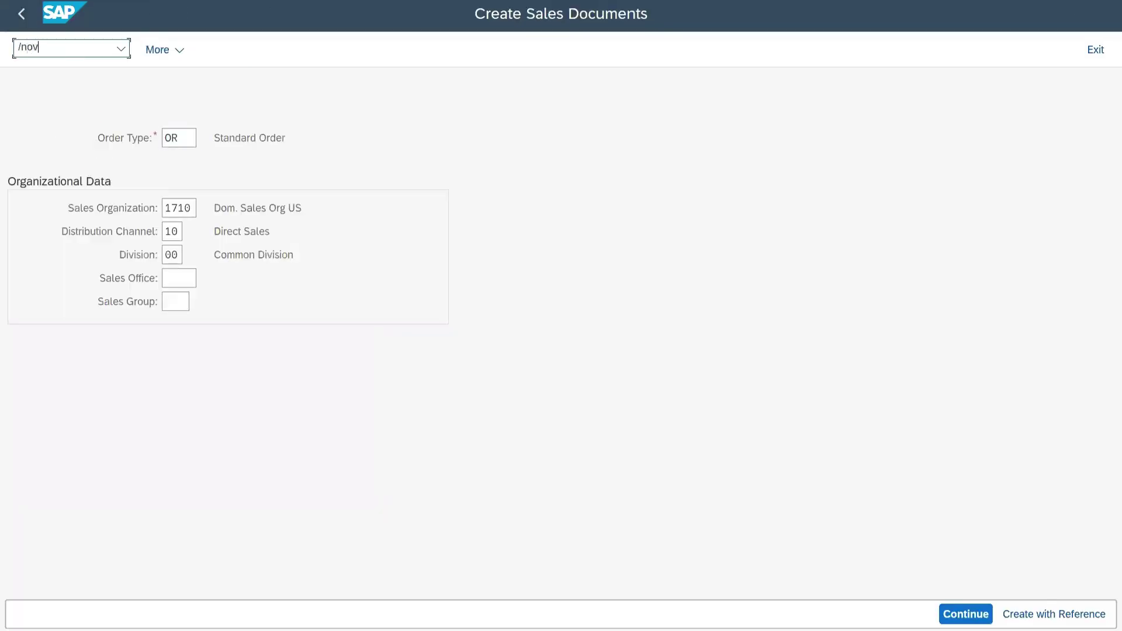
text(kk)
key(Return)
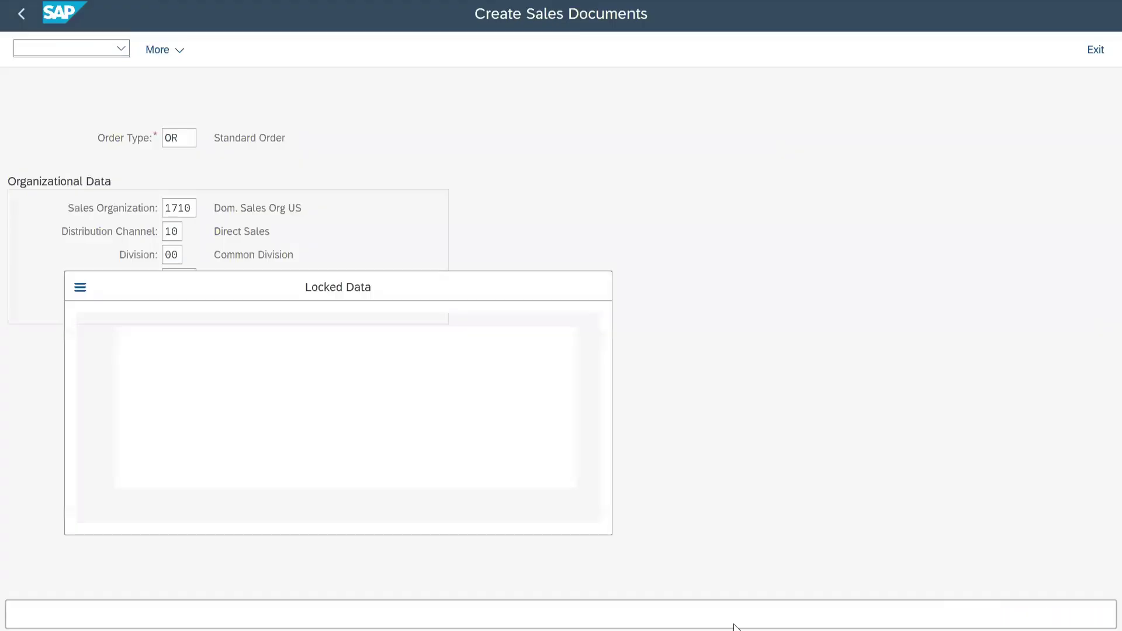
Switch back to the session with the IV intercompany billing document and save it.
mouse_move(914, 524)
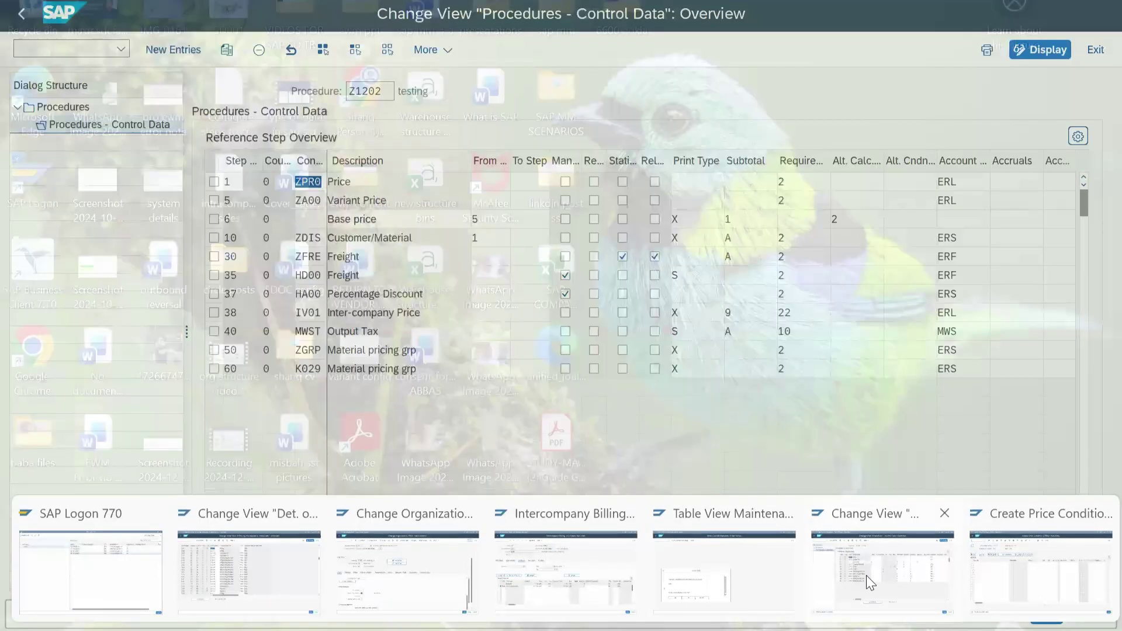
click(566, 570)
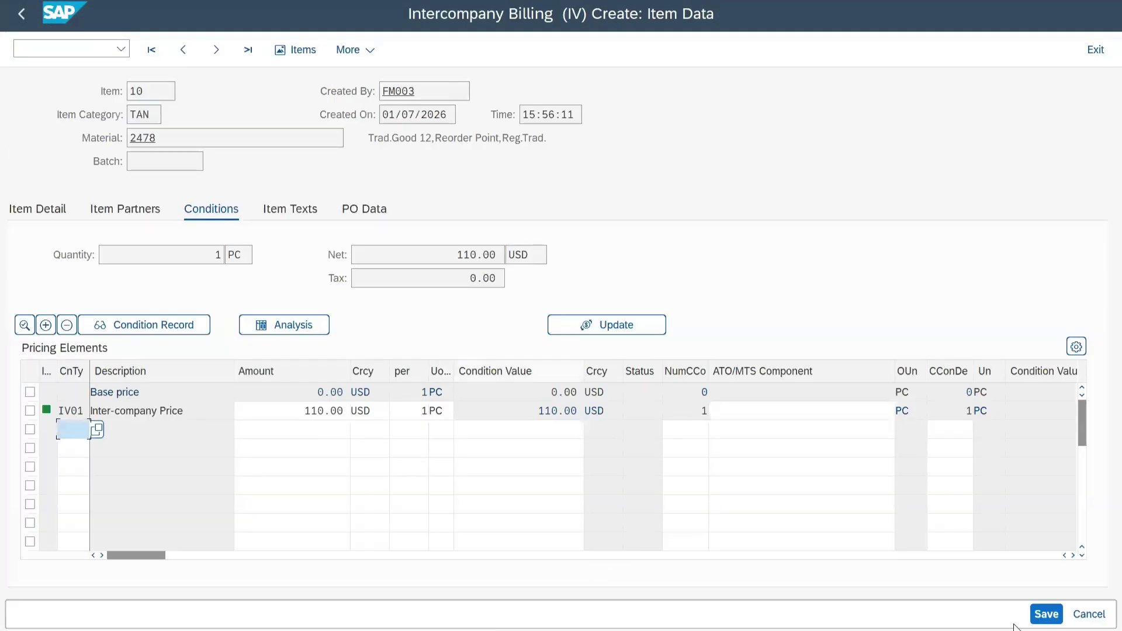
click(1046, 614)
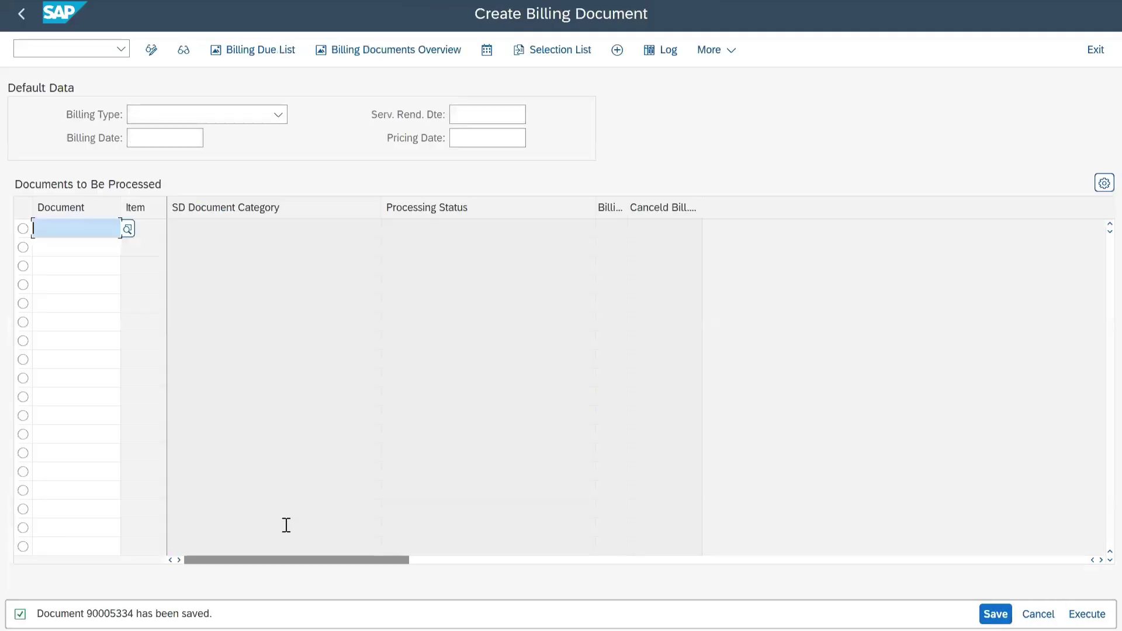
Display the saved intercompany billing document and check its original accounting document and its document flow.
click(183, 50)
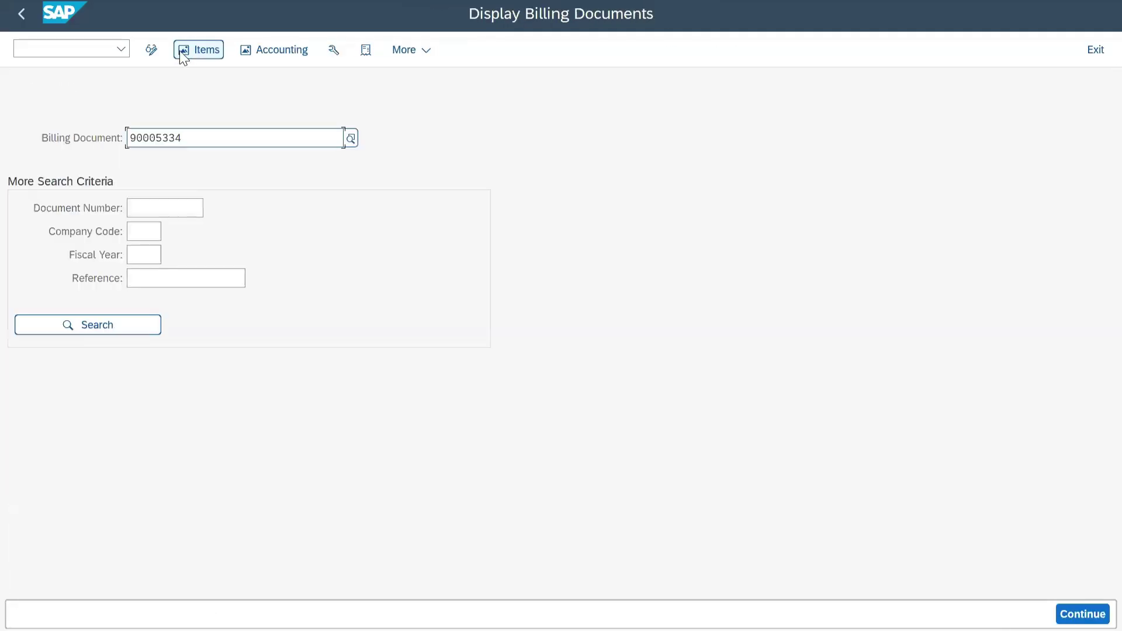
click(276, 54)
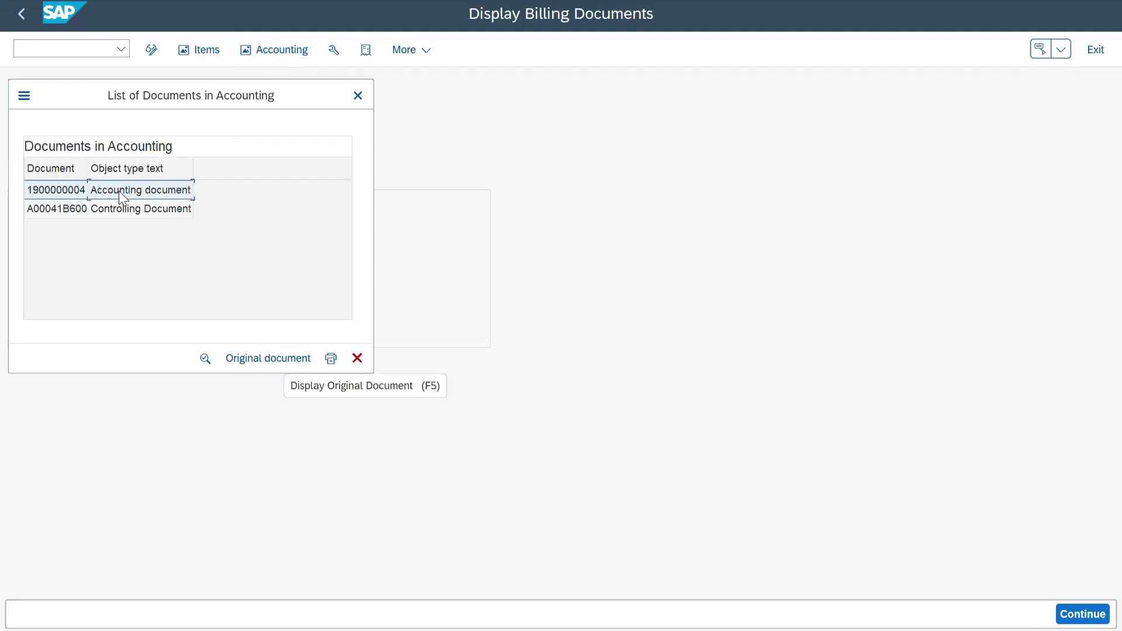
click(279, 359)
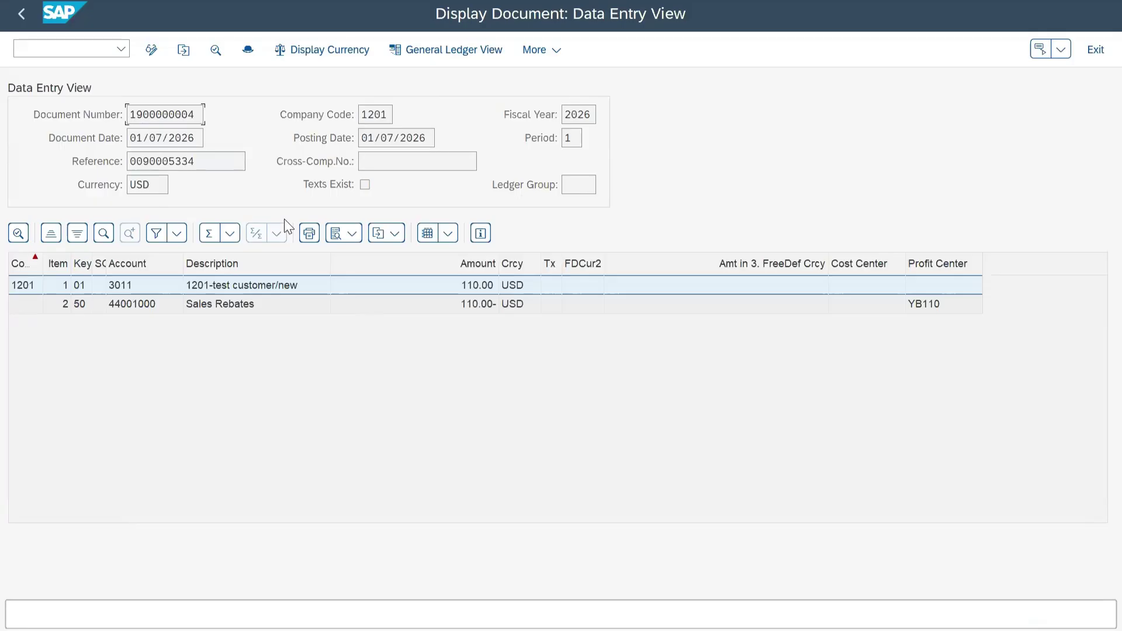
click(24, 17)
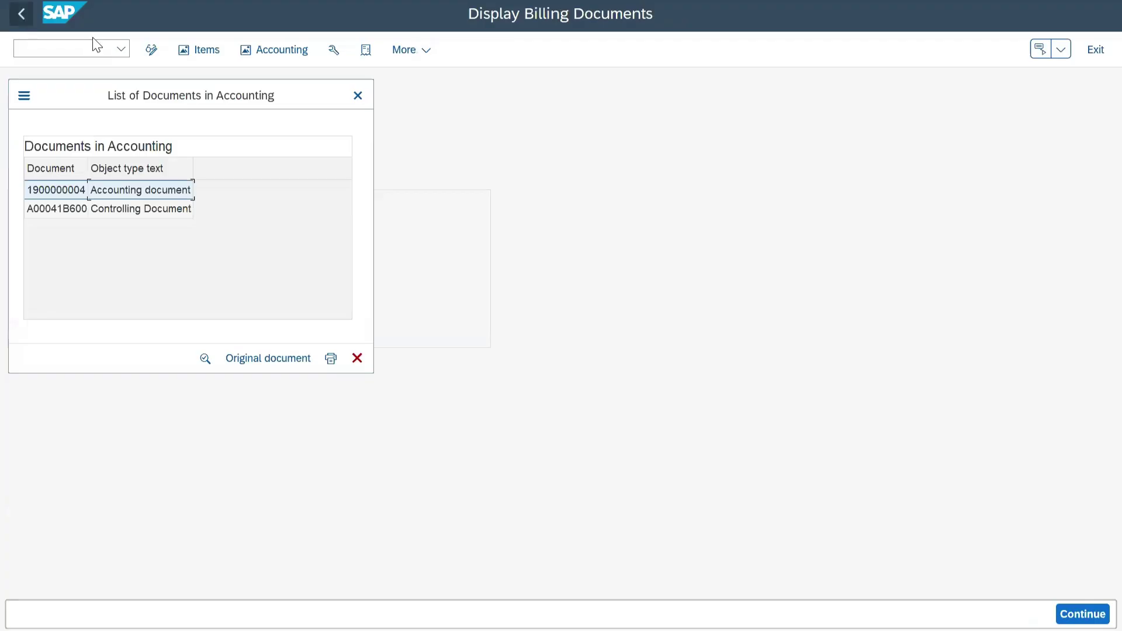
click(358, 97)
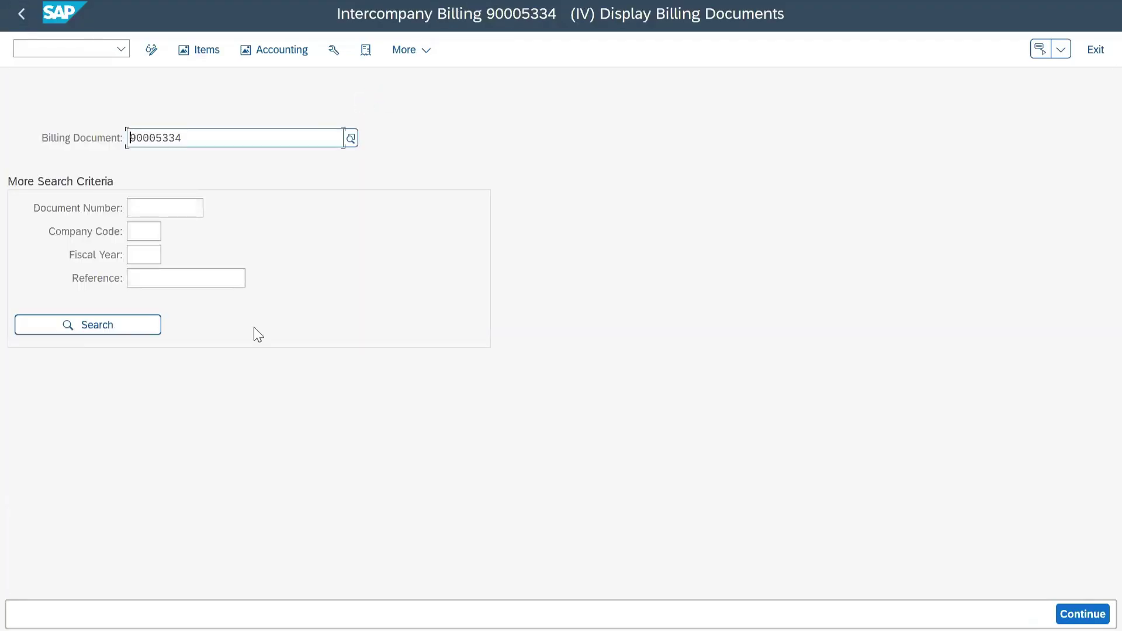
click(364, 50)
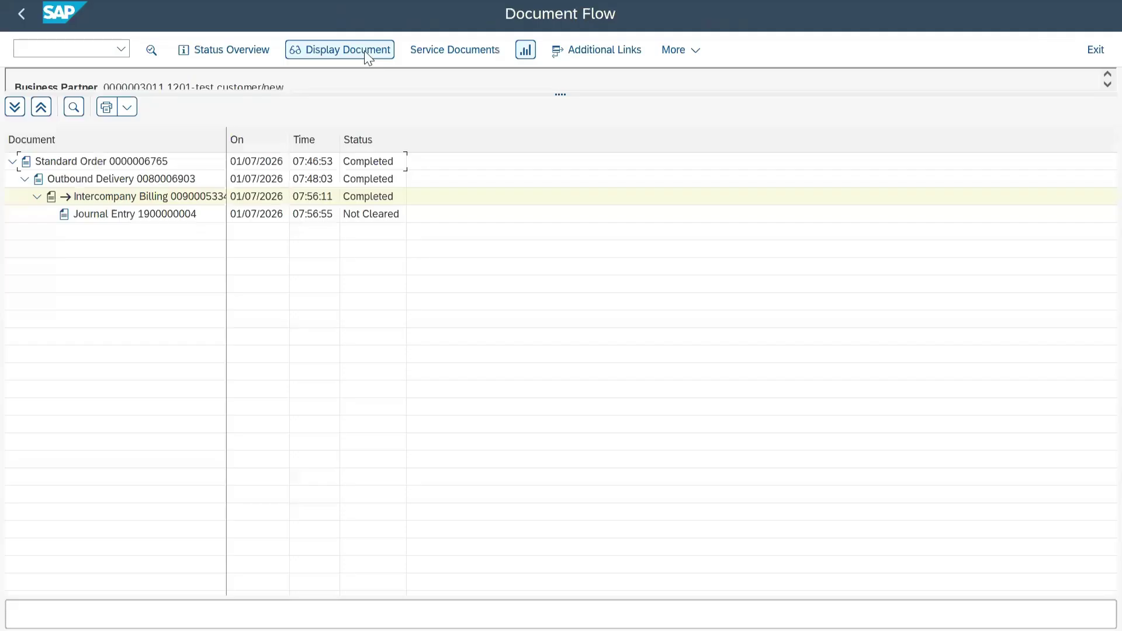